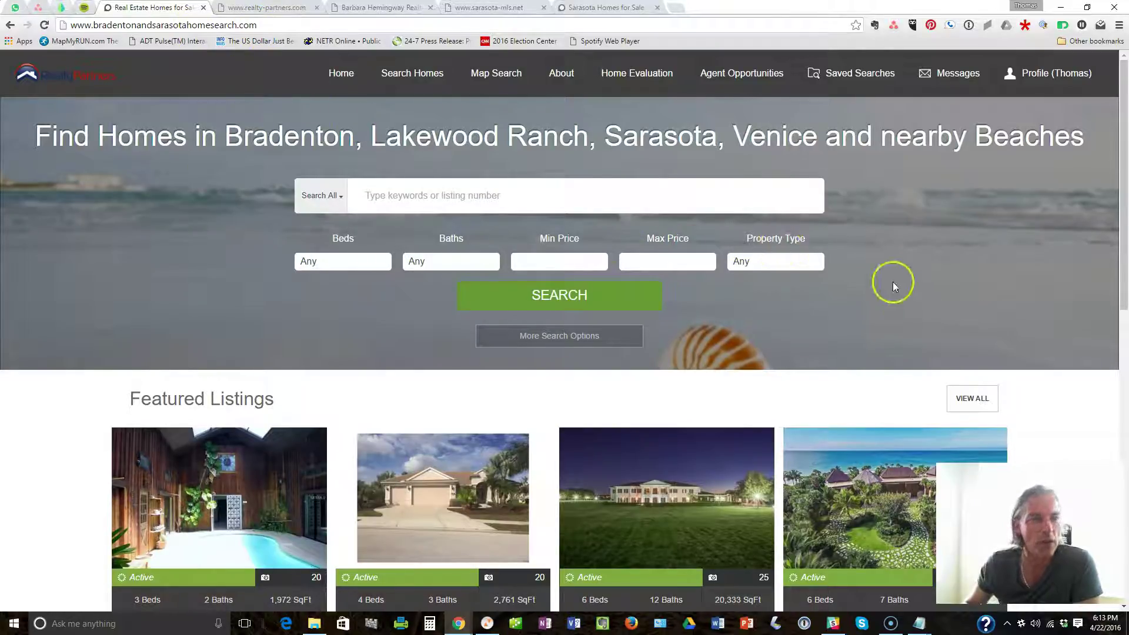
click(268, 8)
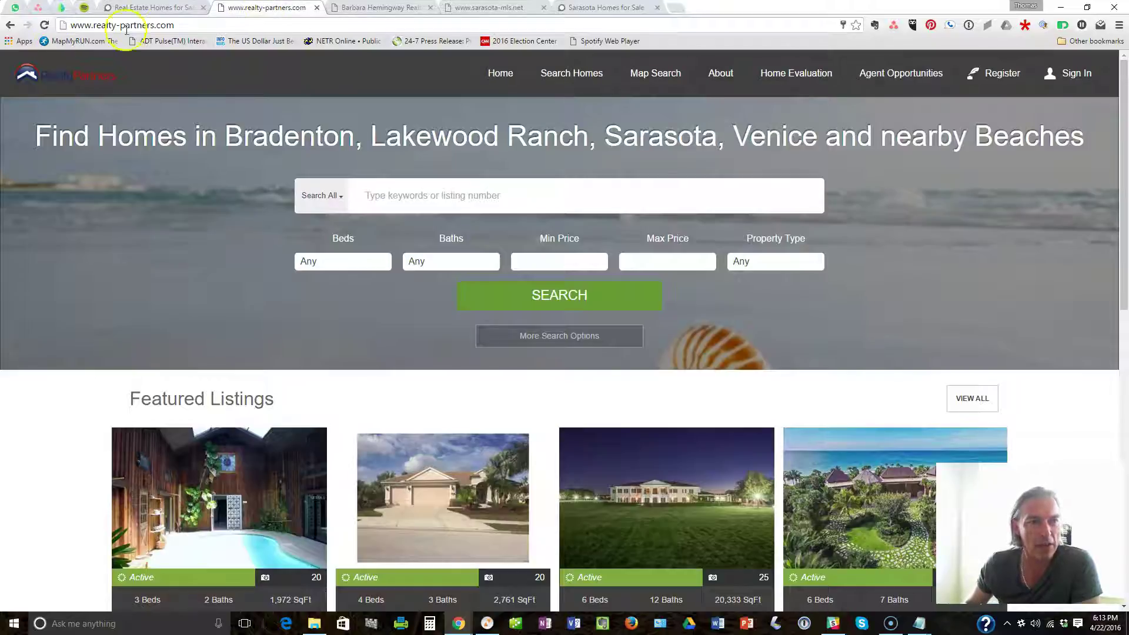
click(177, 25)
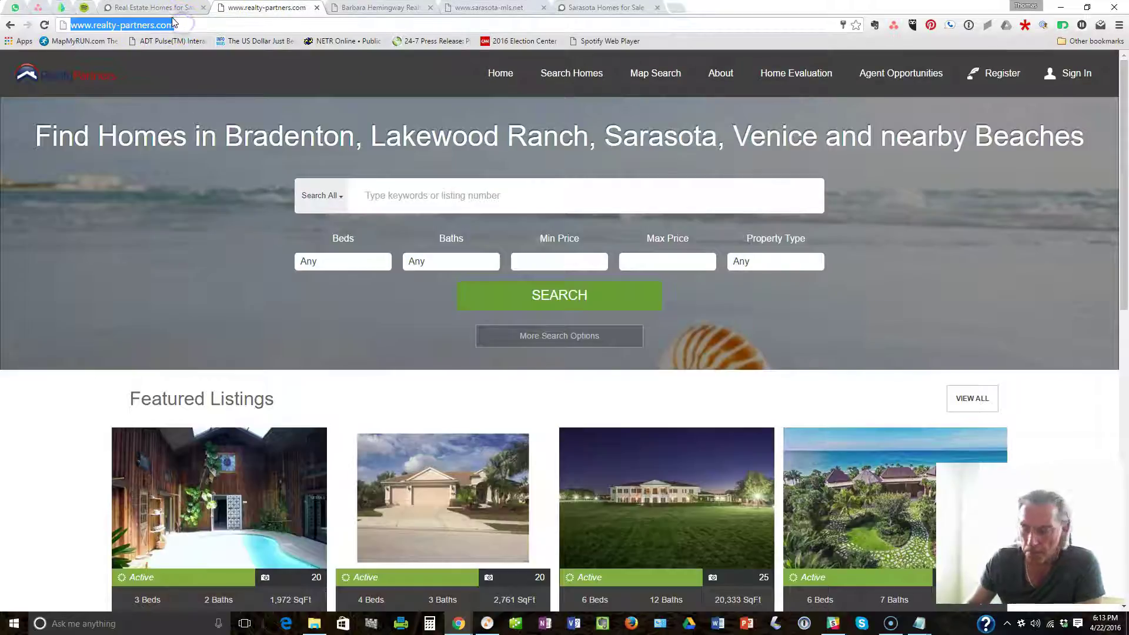
key(Return)
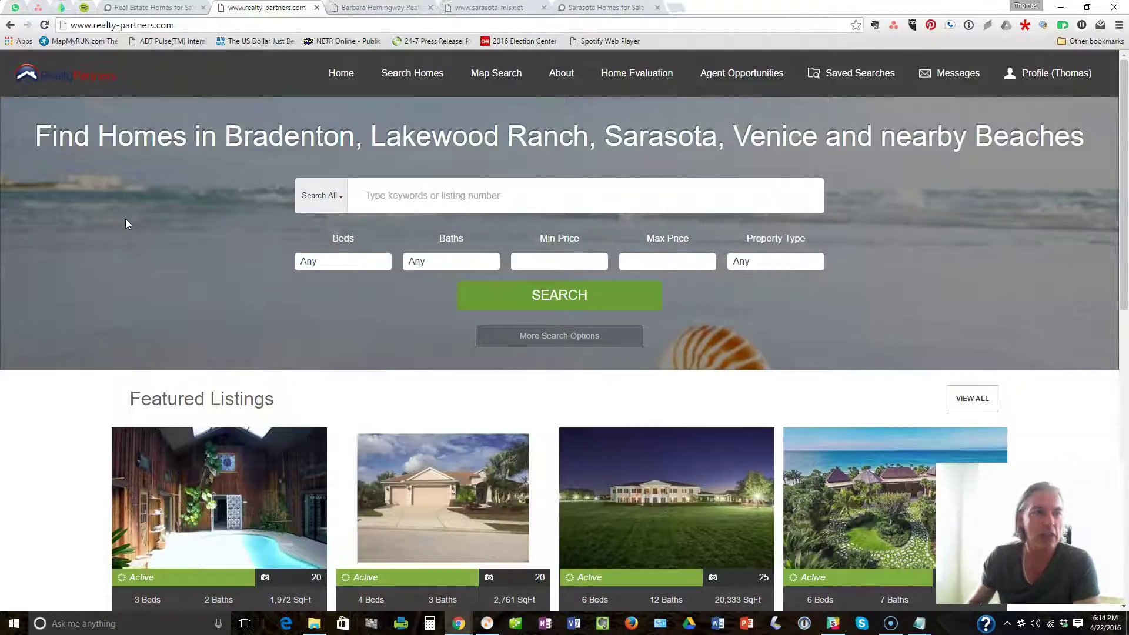
click(199, 25)
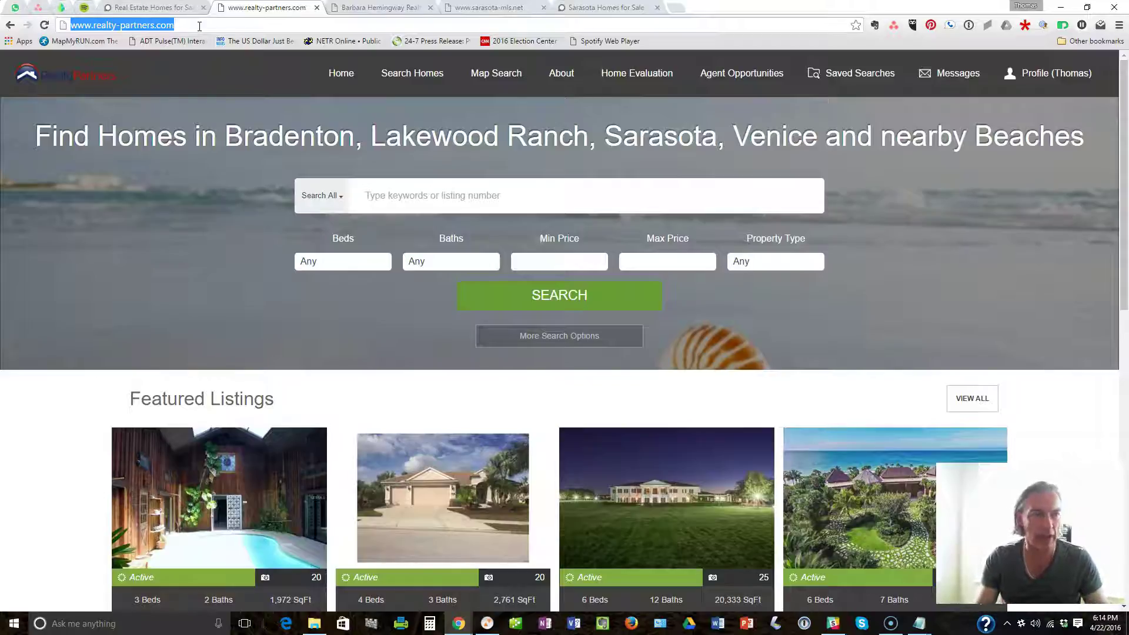
text(barbara.)
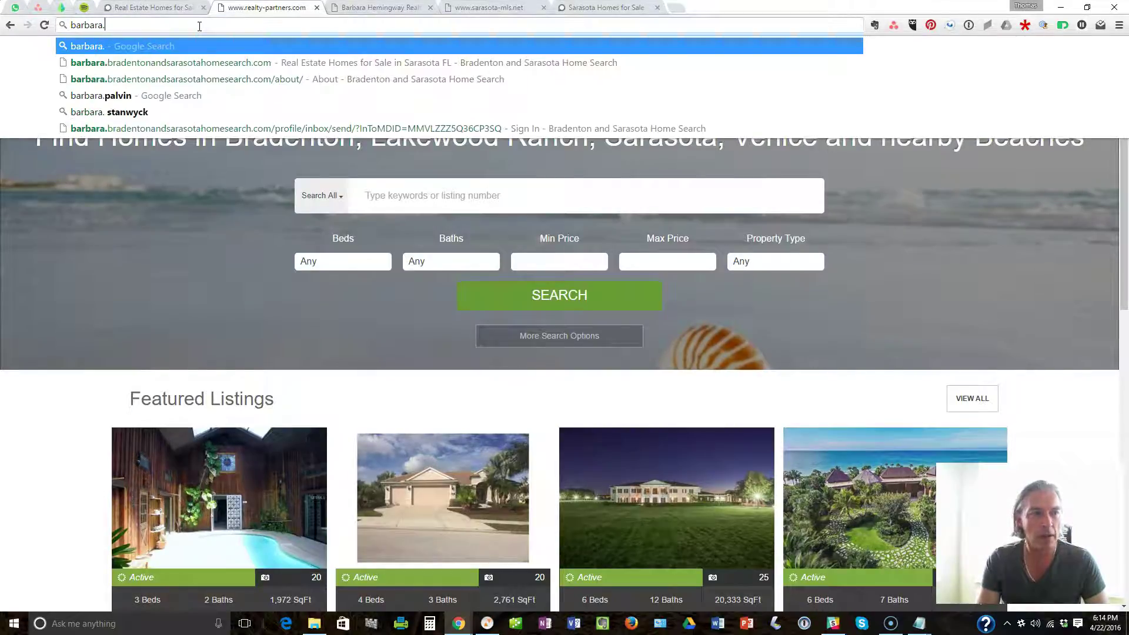
key(Down)
key(Return)
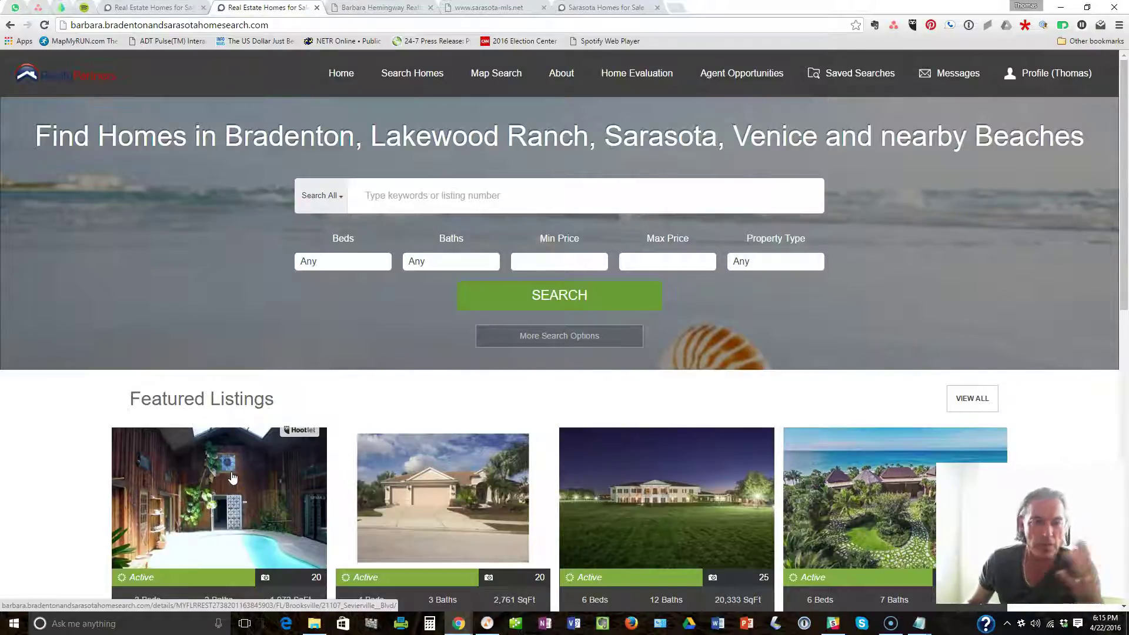
click(232, 406)
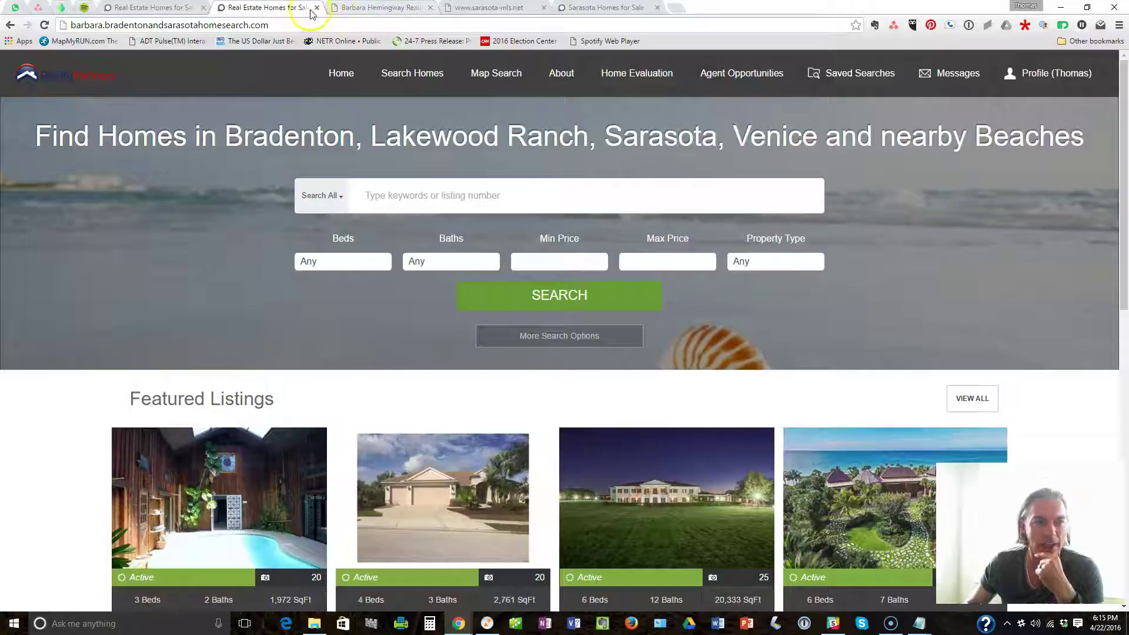
Step: Close the page with the agent's subdomain and reload the site on the agent's own realtor domain
click(356, 11)
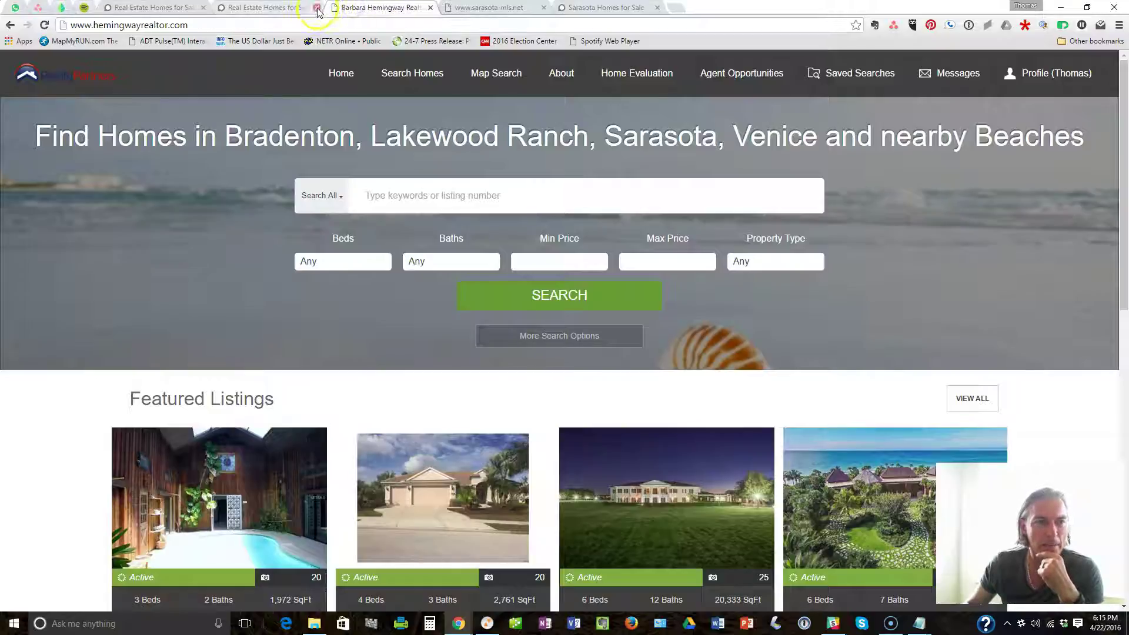
click(317, 7)
click(218, 24)
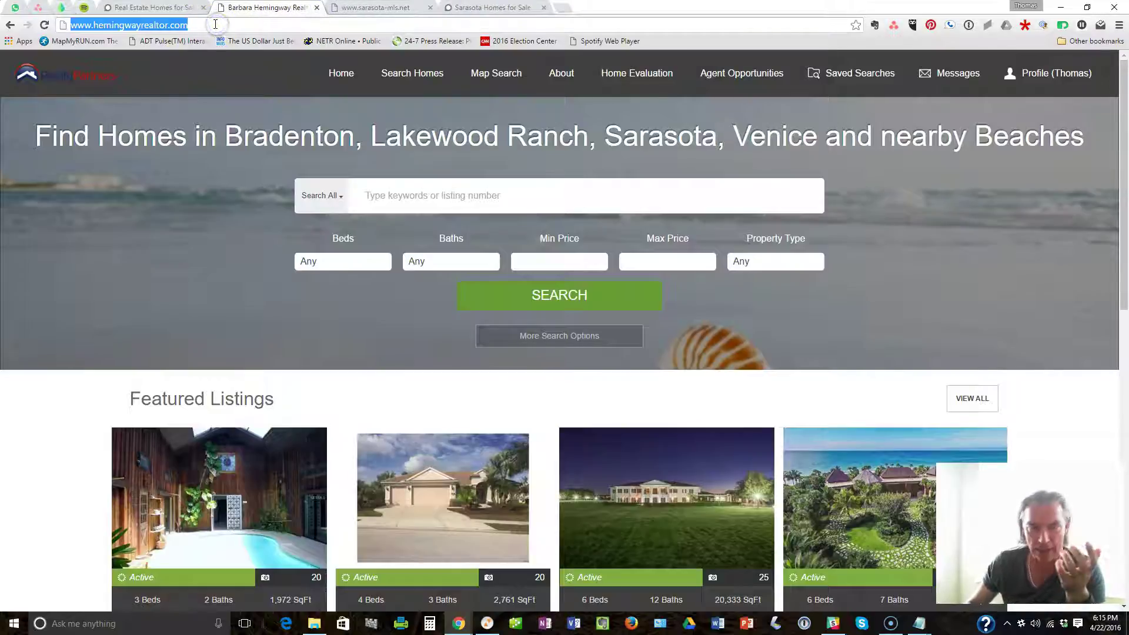
click(215, 24)
key(Return)
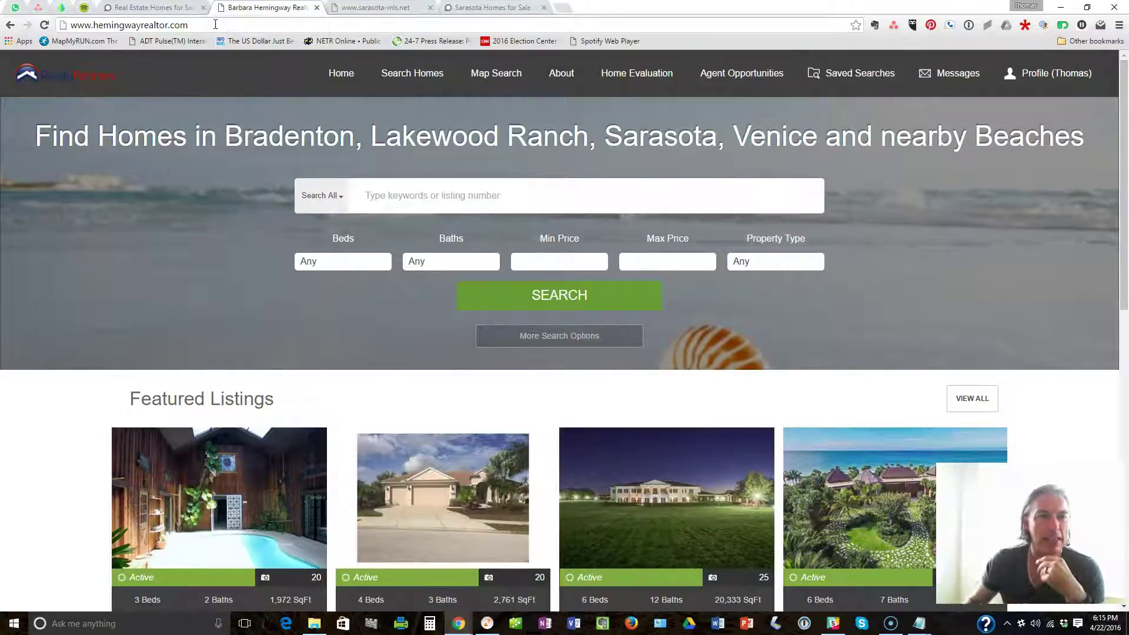
Step: View the agent's About page and Send Message form on the own-domain site, checking the web address
click(552, 85)
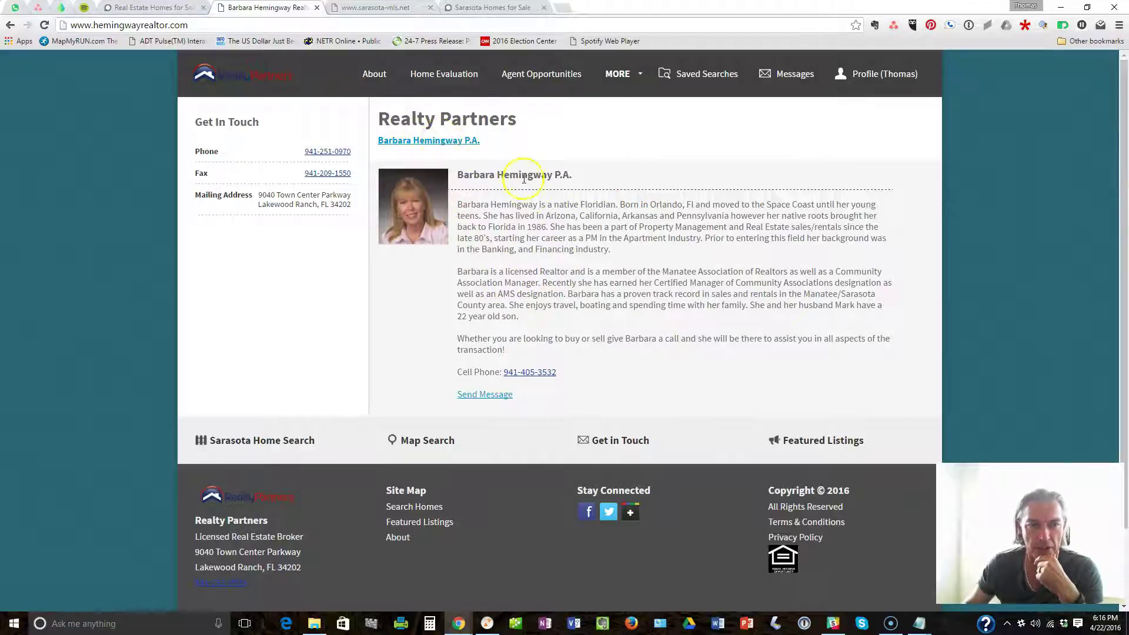
click(485, 395)
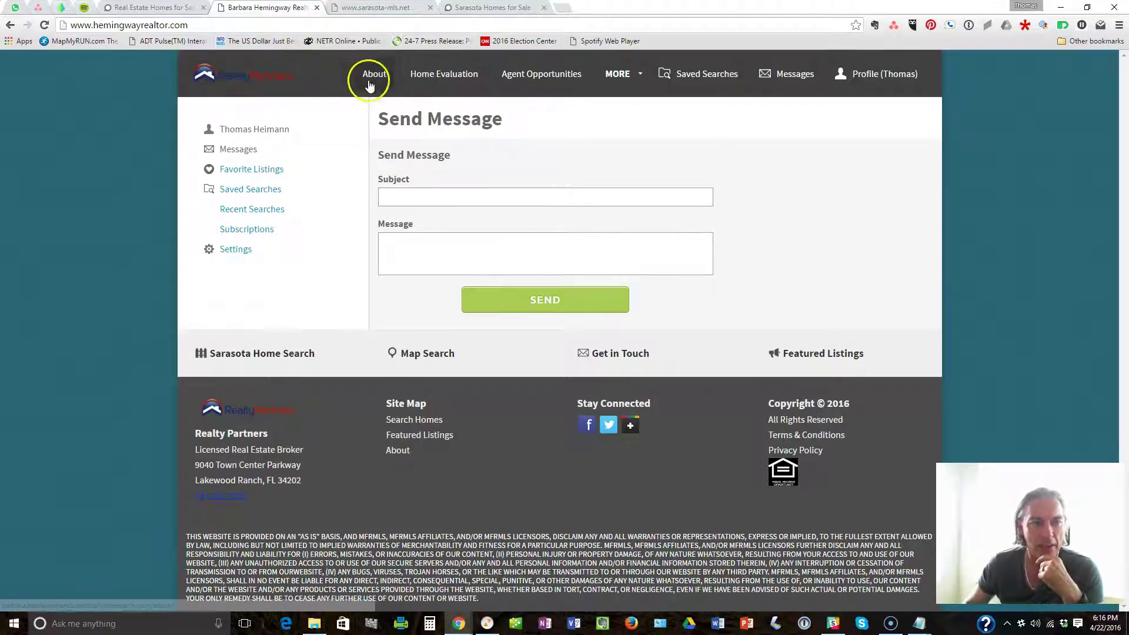
click(86, 21)
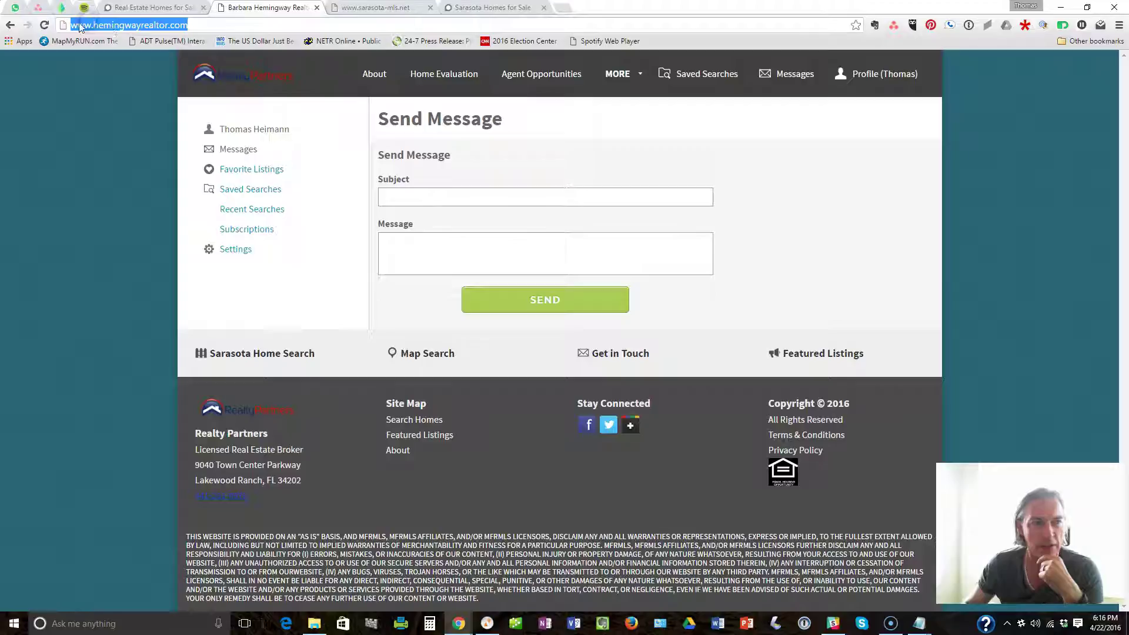
click(197, 25)
click(246, 80)
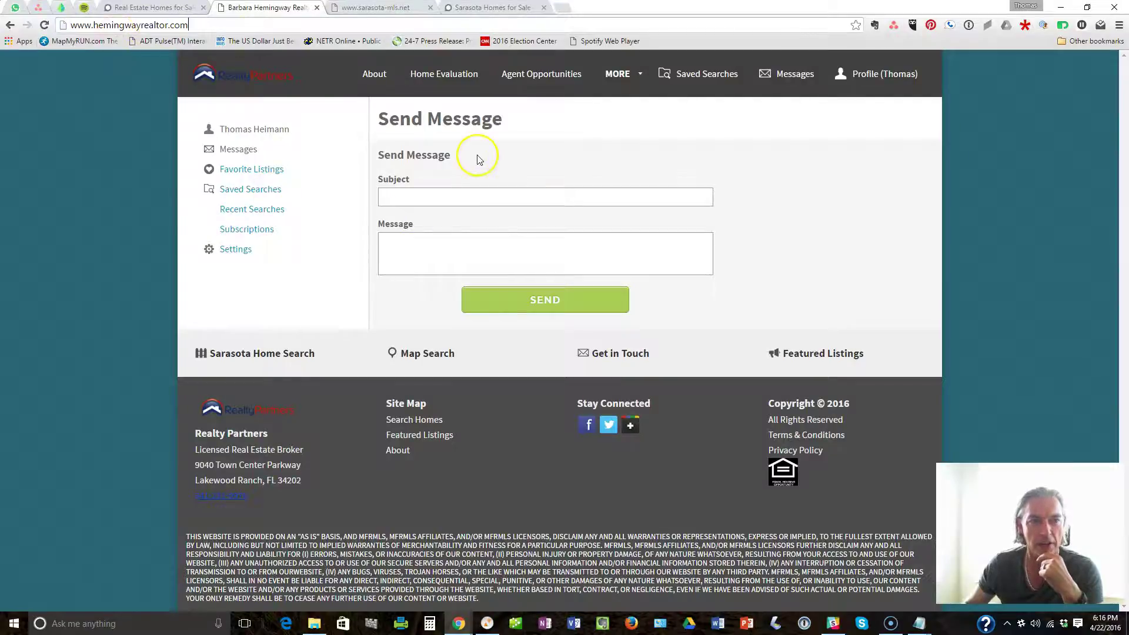
Step: View the Agent Opportunities page and the Home Evaluation page on the agent's own-domain site
click(525, 69)
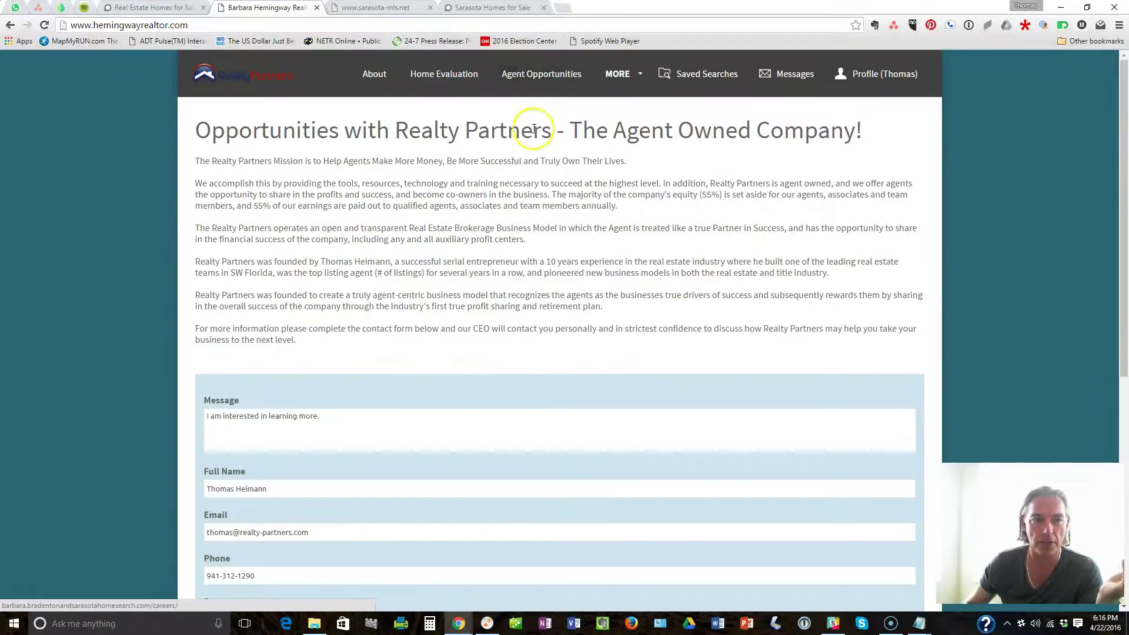
click(201, 23)
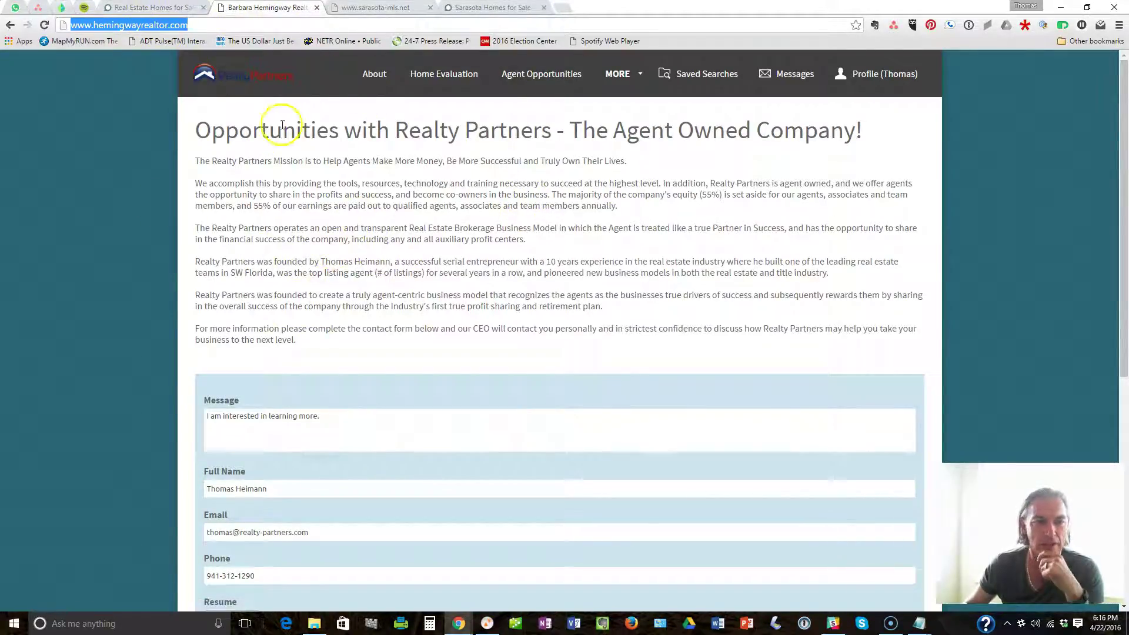
click(440, 78)
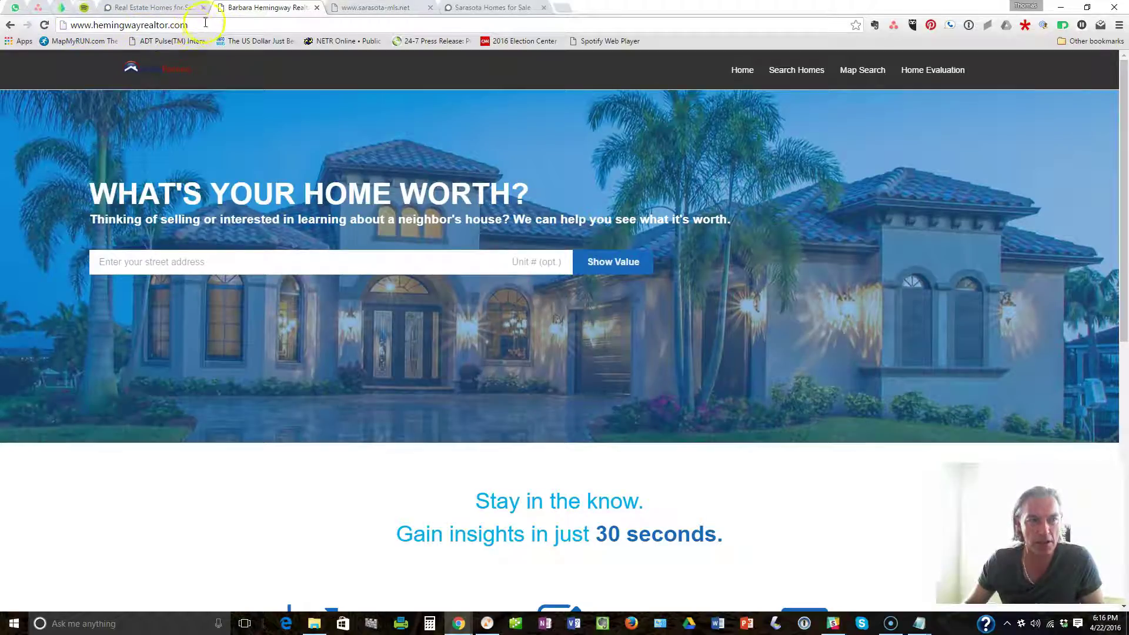
click(160, 10)
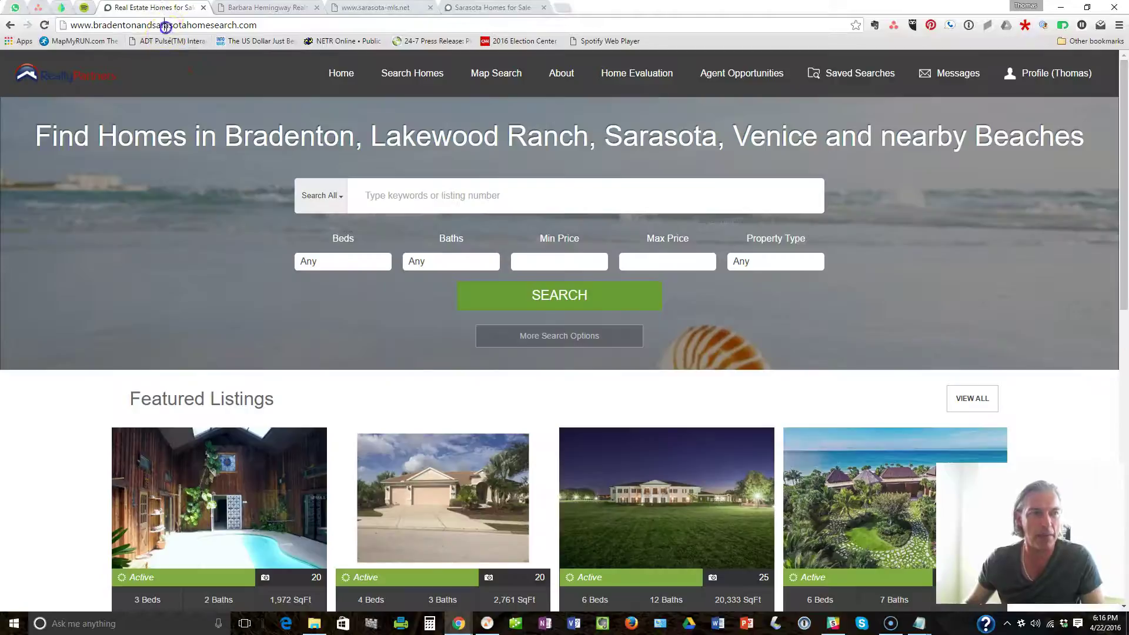
click(162, 26)
text(bar)
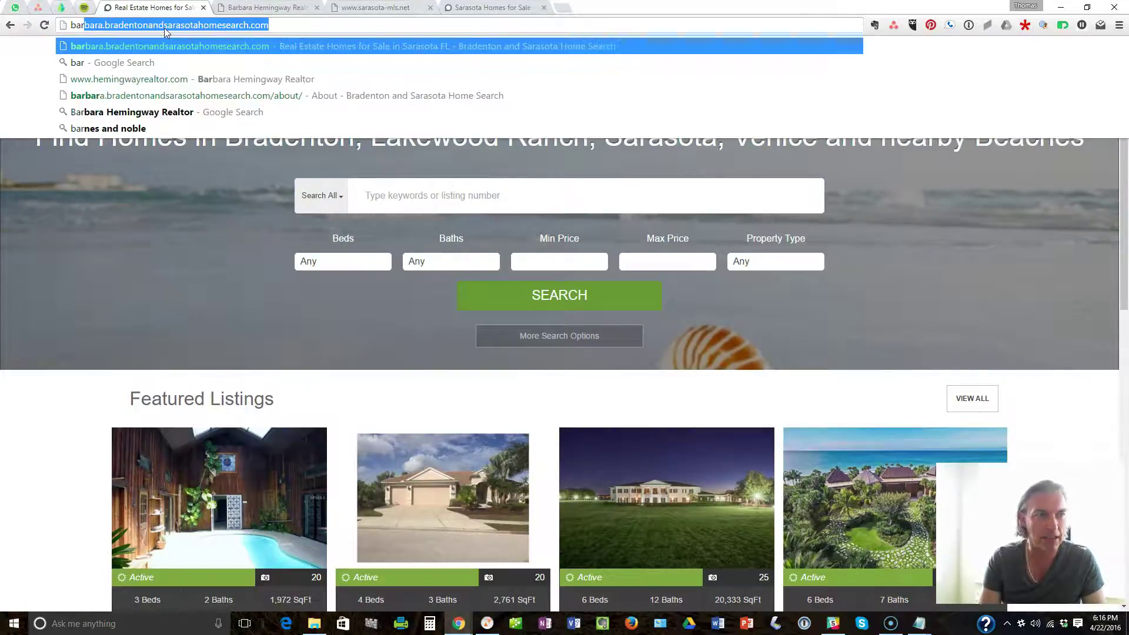
key(Return)
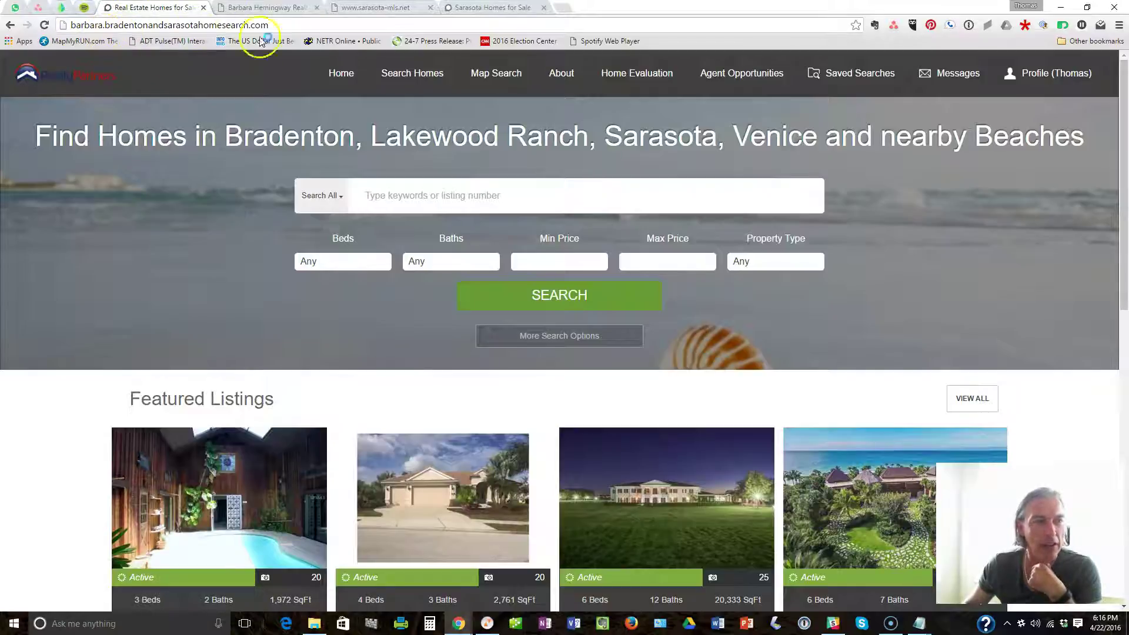
Step: Open the About and Home Evaluation pages on the agent's subdomain and examine the full page address
click(556, 72)
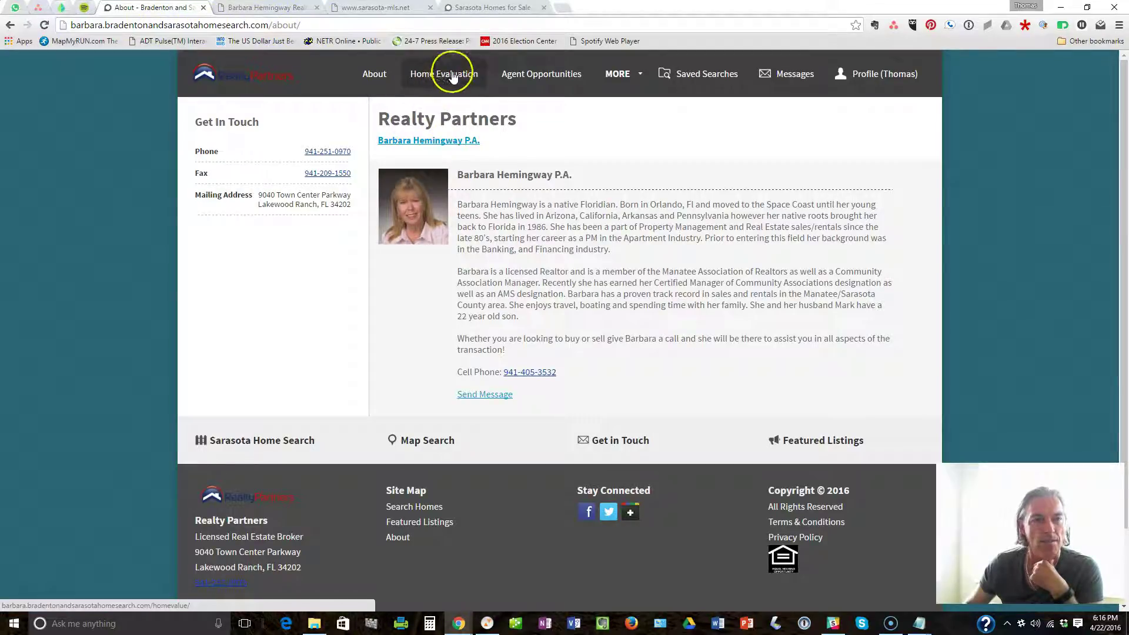
click(452, 78)
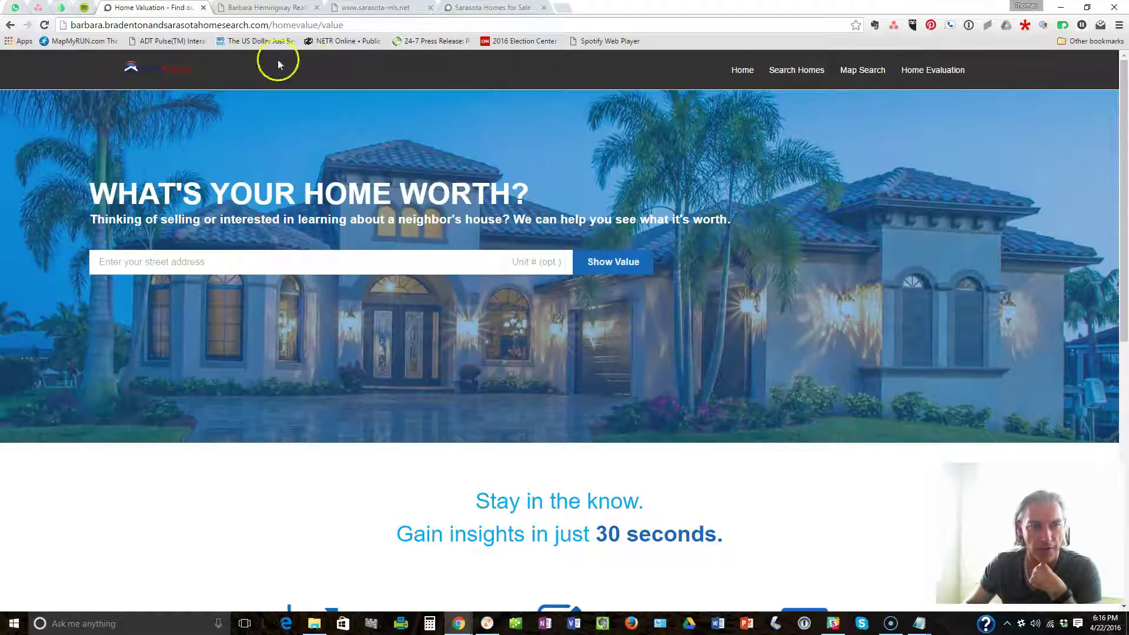
drag(344, 24, 71, 26)
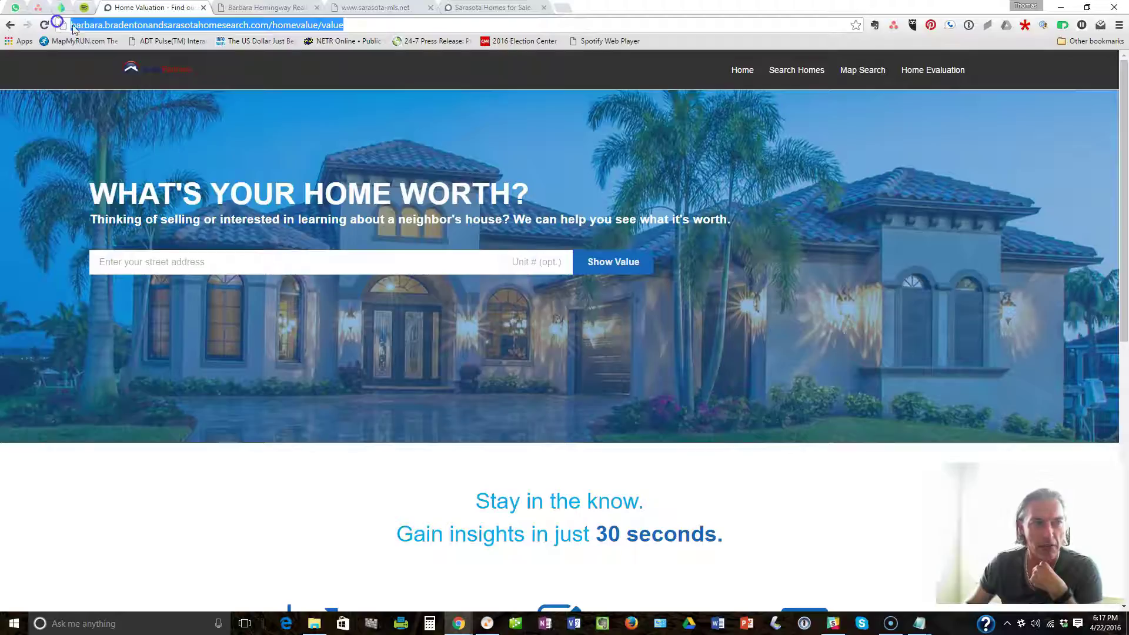
click(142, 26)
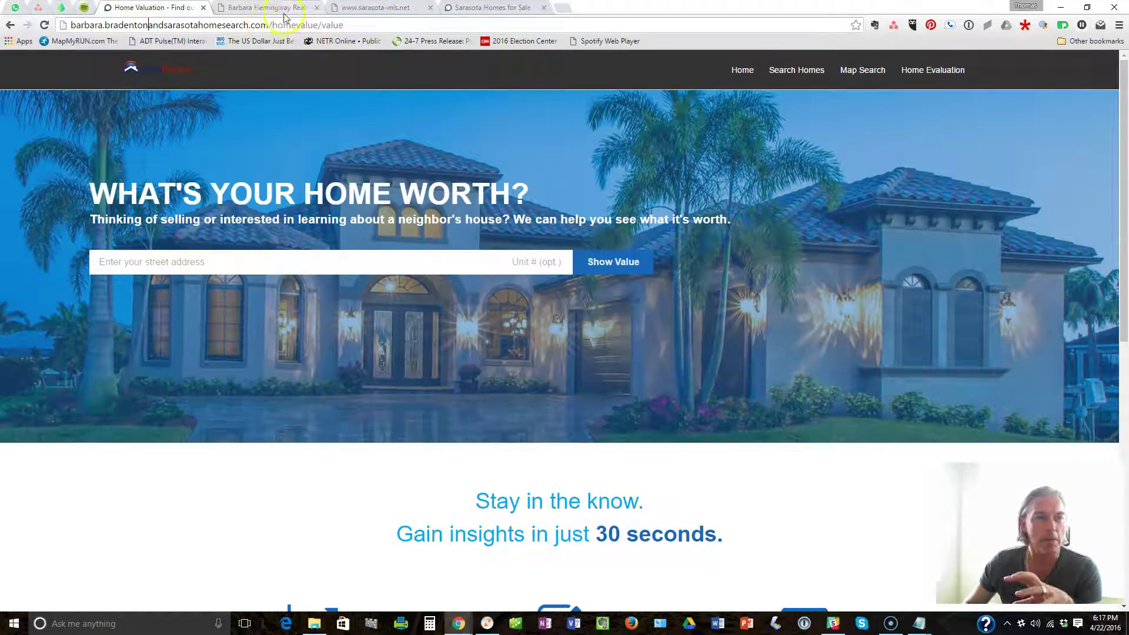
Step: Compare the web address of the home evaluation page on the agent's own domain with the one on the subdomain
click(248, 12)
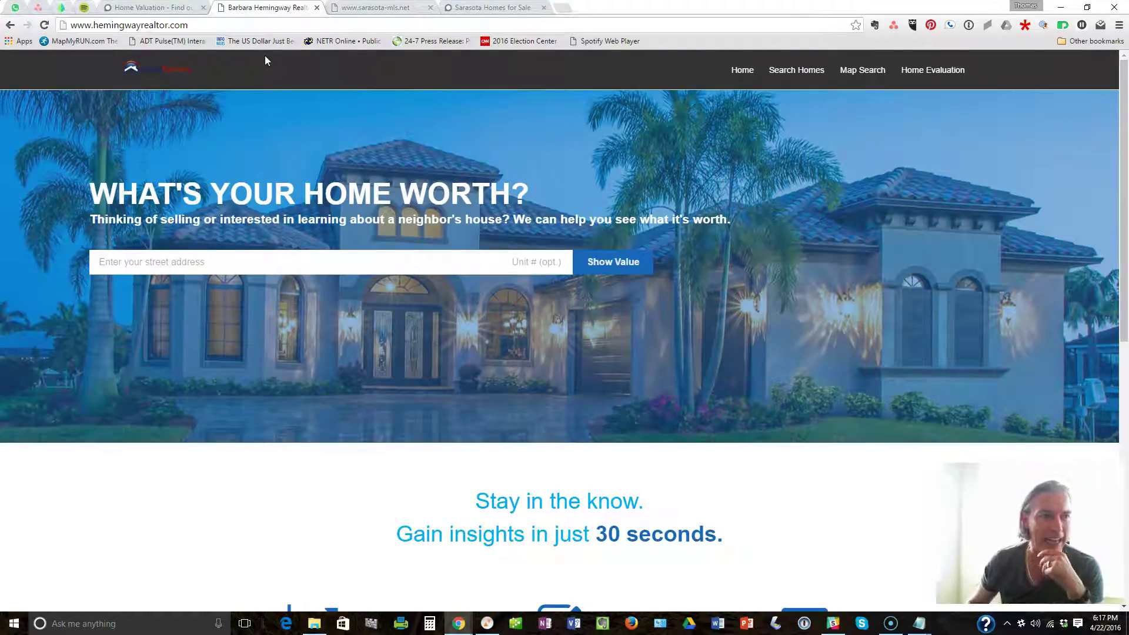
click(182, 25)
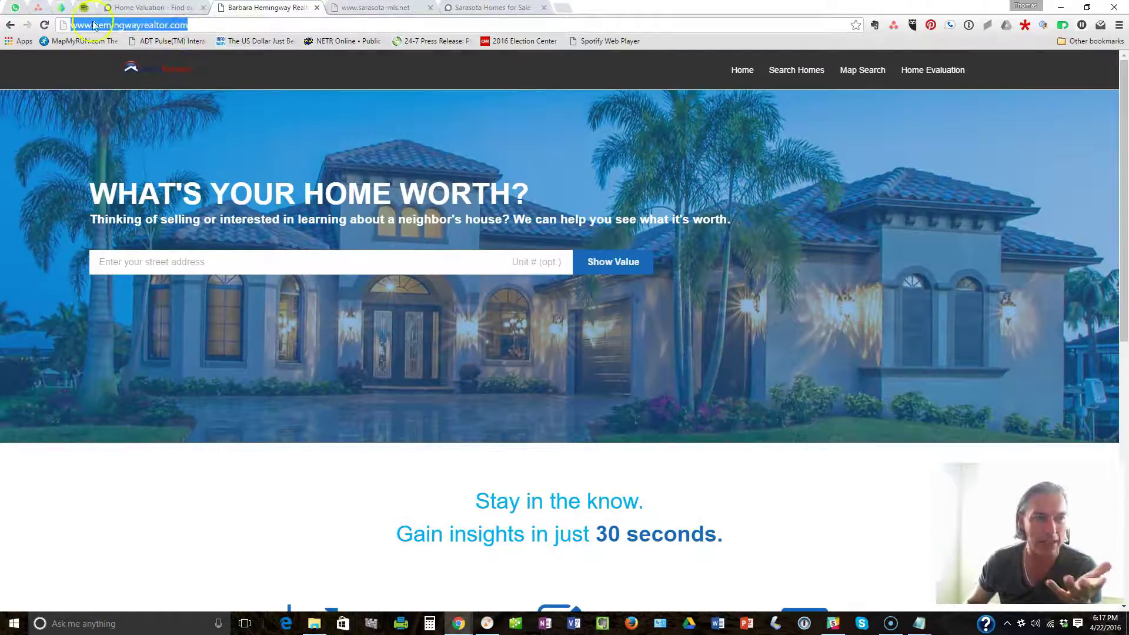
click(192, 26)
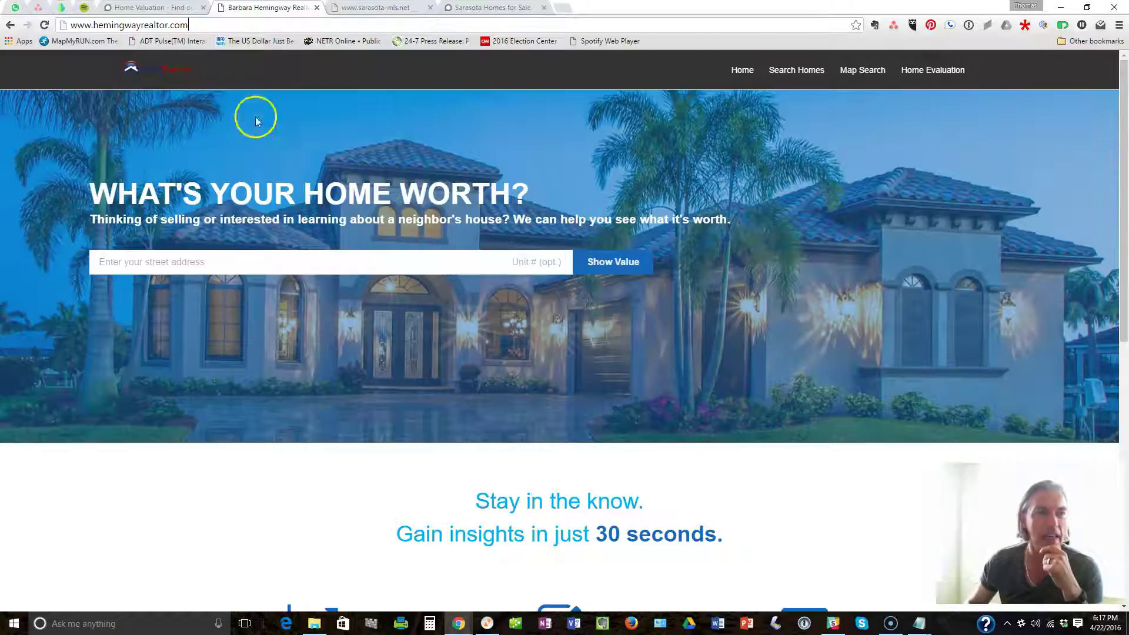
click(158, 9)
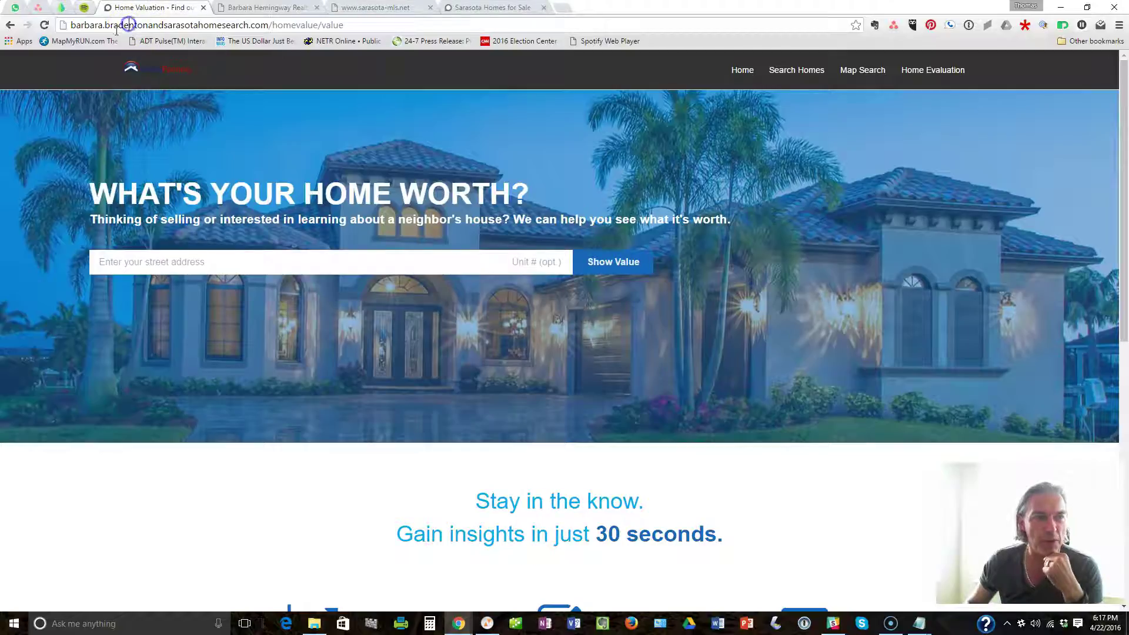
click(130, 25)
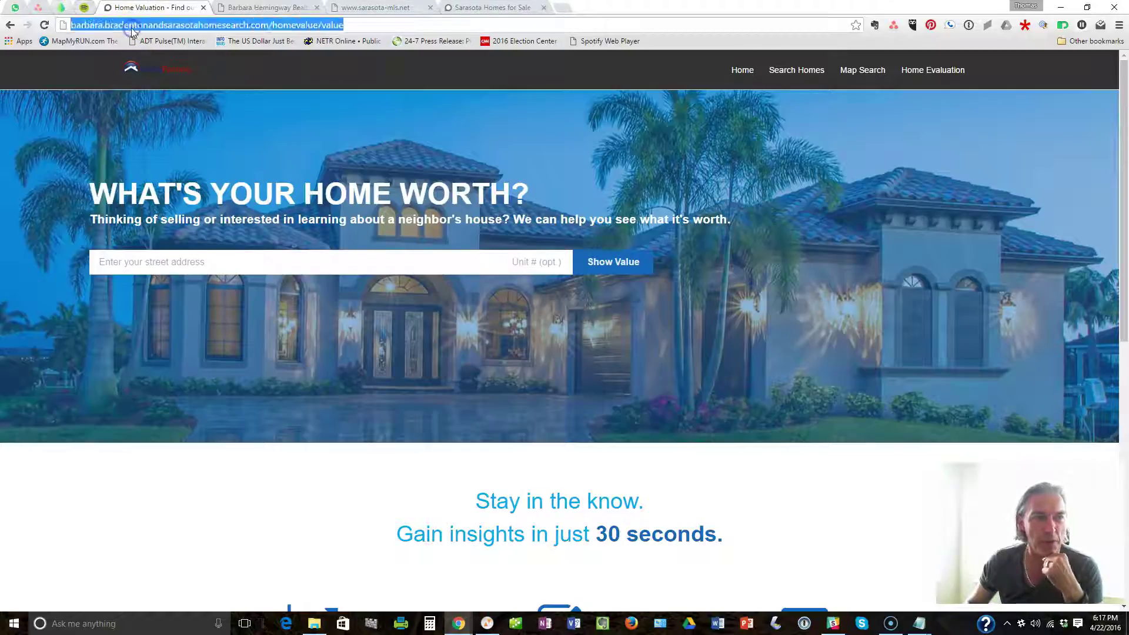
right_click(311, 26)
click(469, 24)
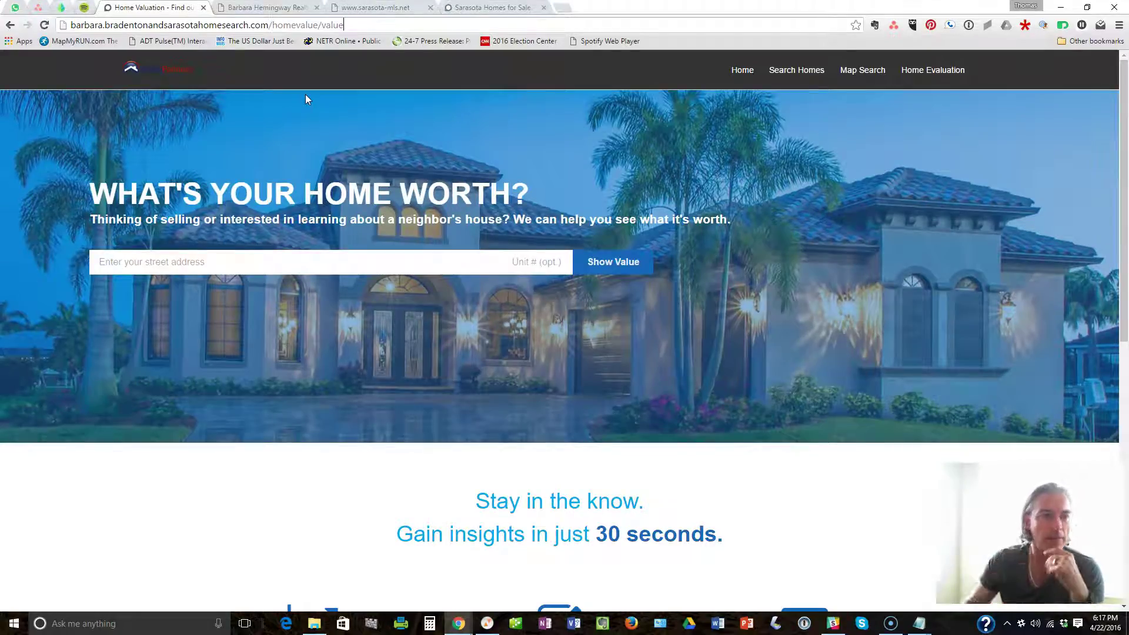
Step: Return to the agent's own-domain site and go to its home page
click(272, 8)
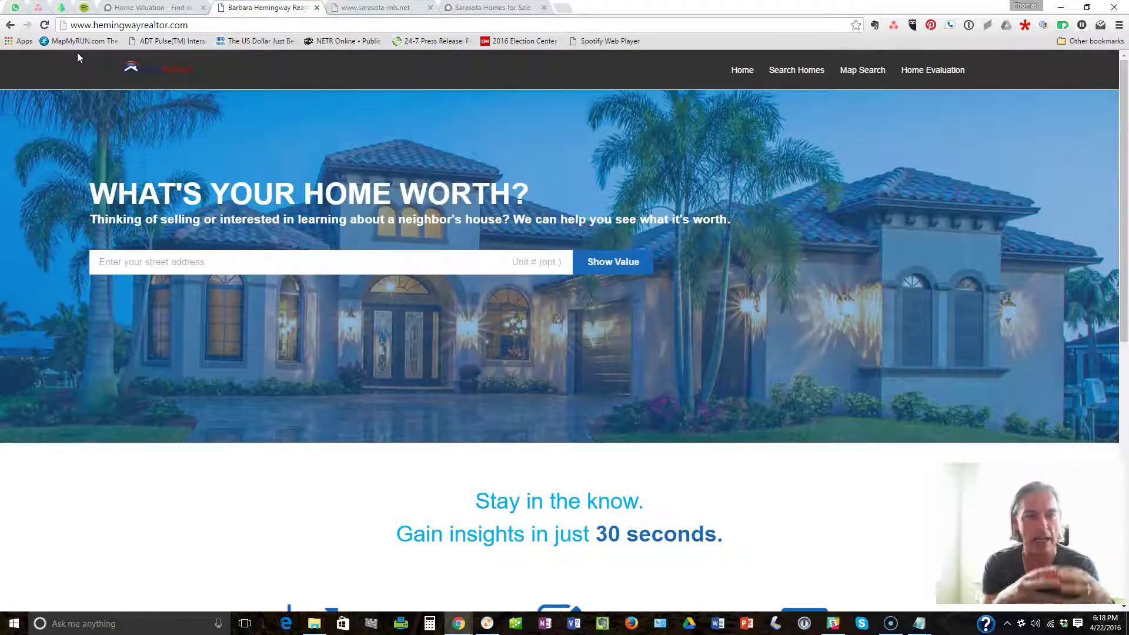
click(742, 70)
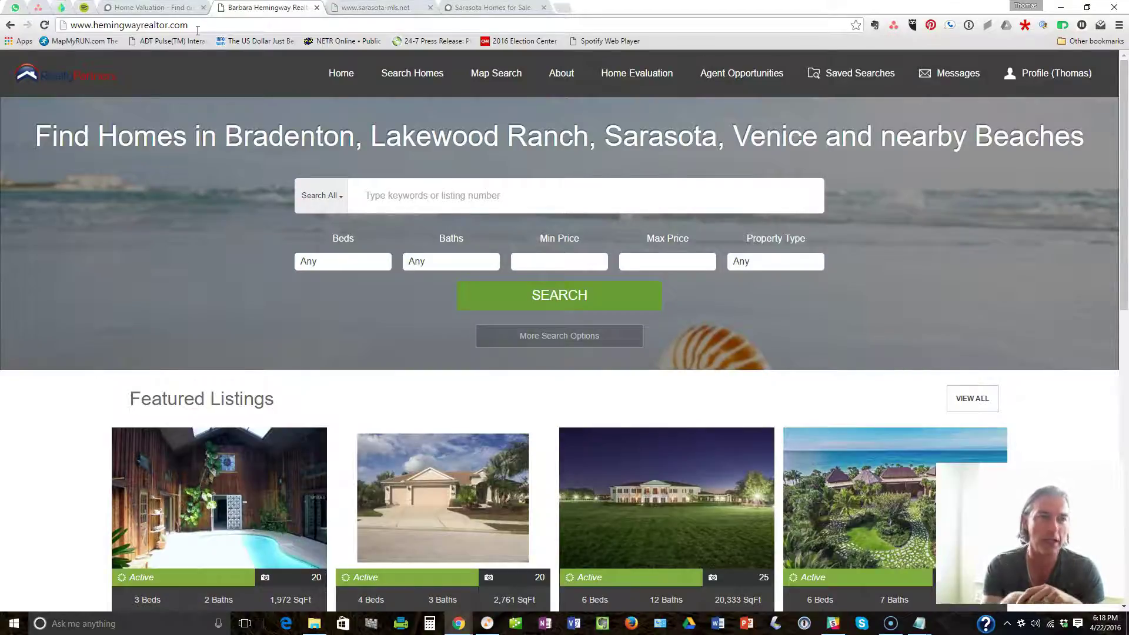
click(379, 8)
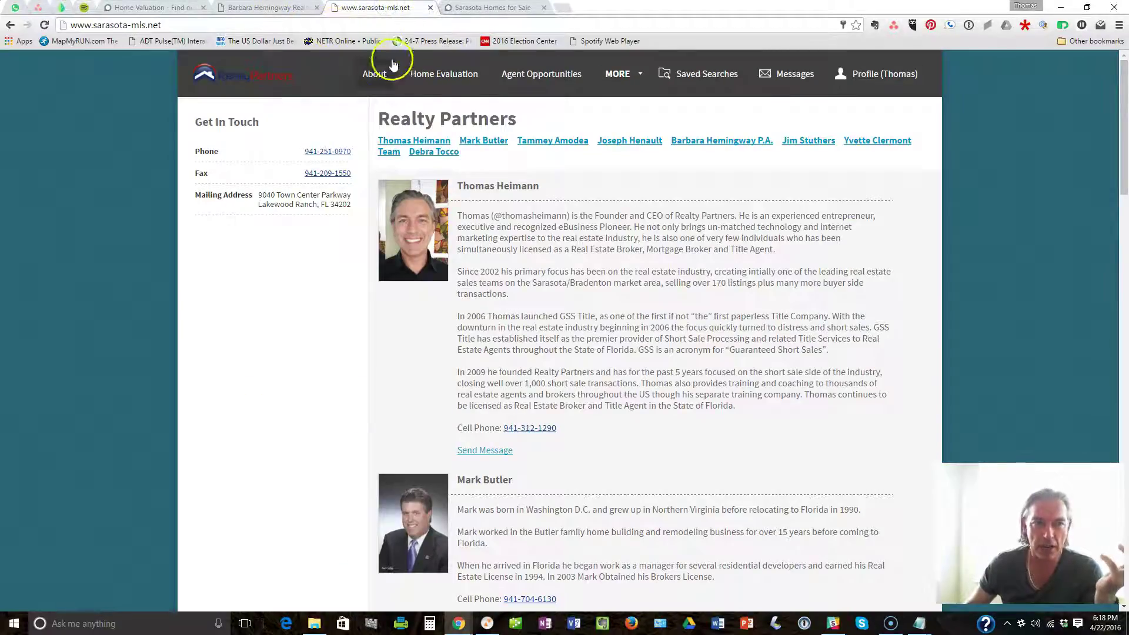
click(259, 25)
key(Return)
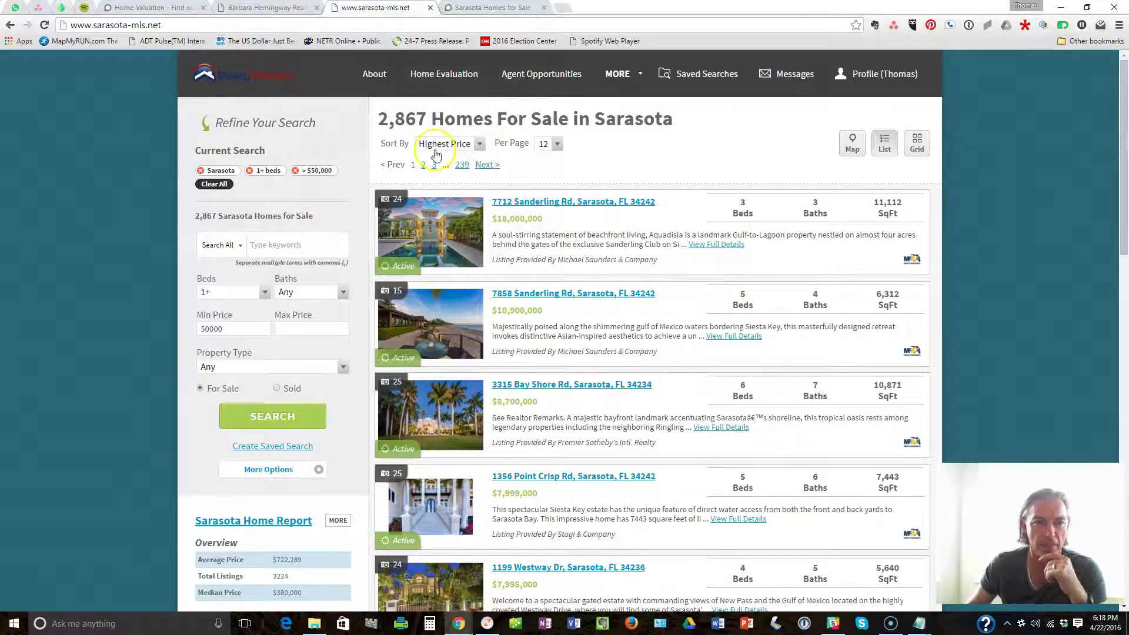
click(472, 147)
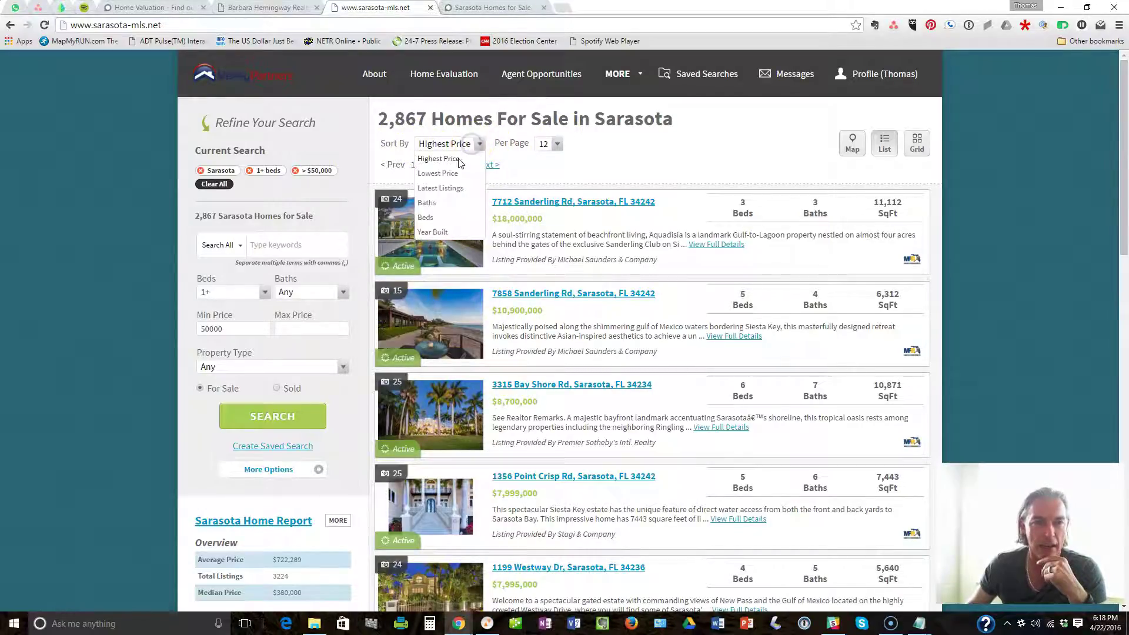
click(438, 173)
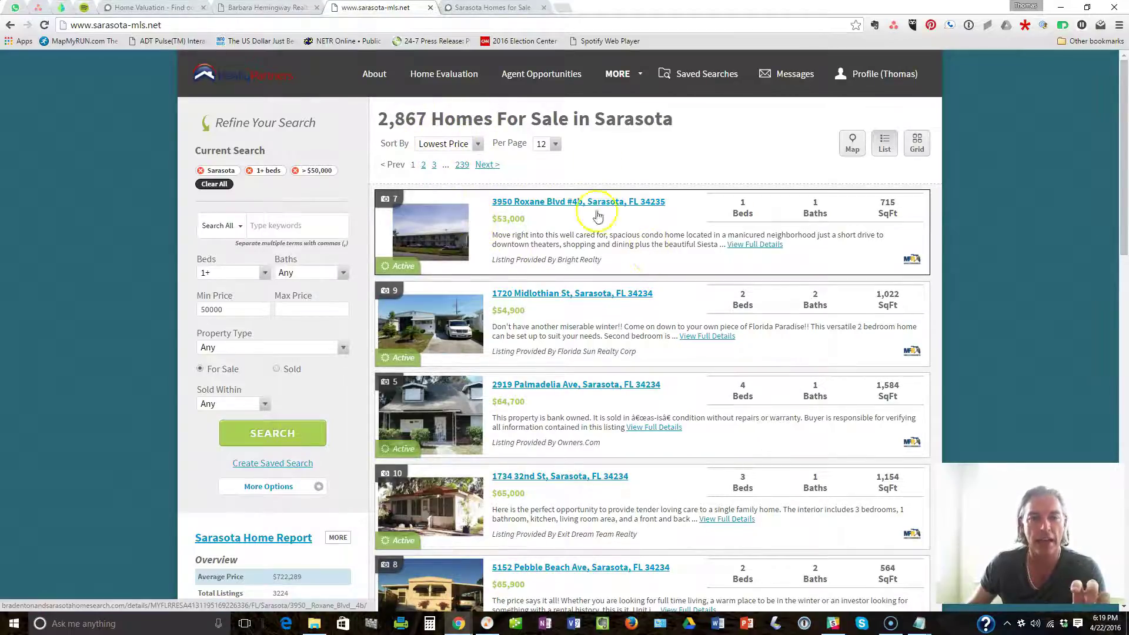
click(175, 26)
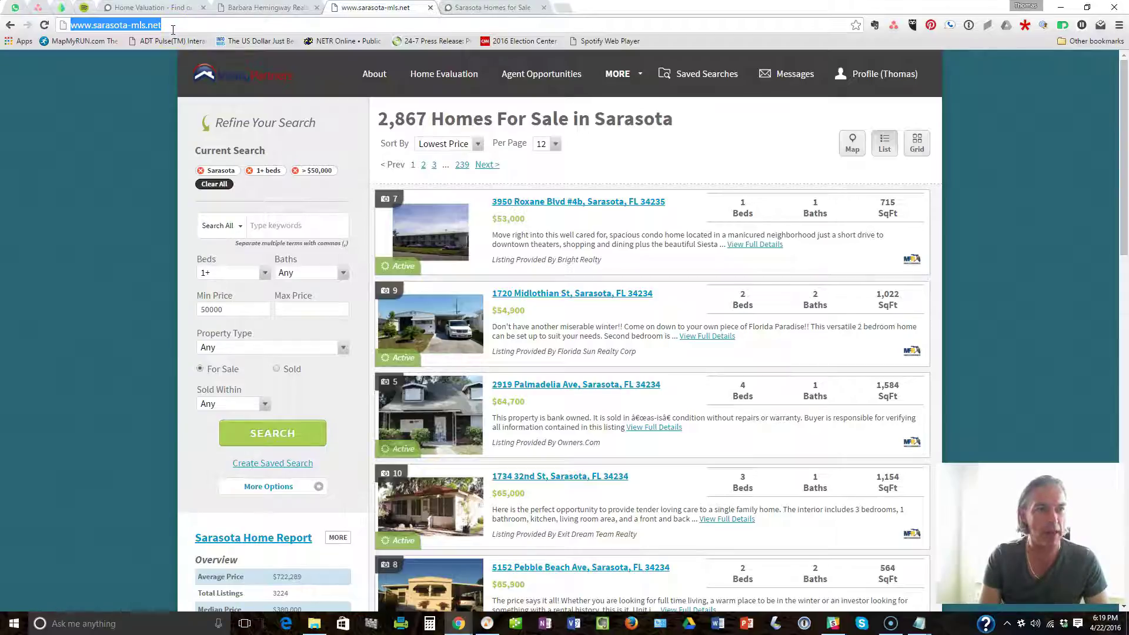
text(www.manatee)
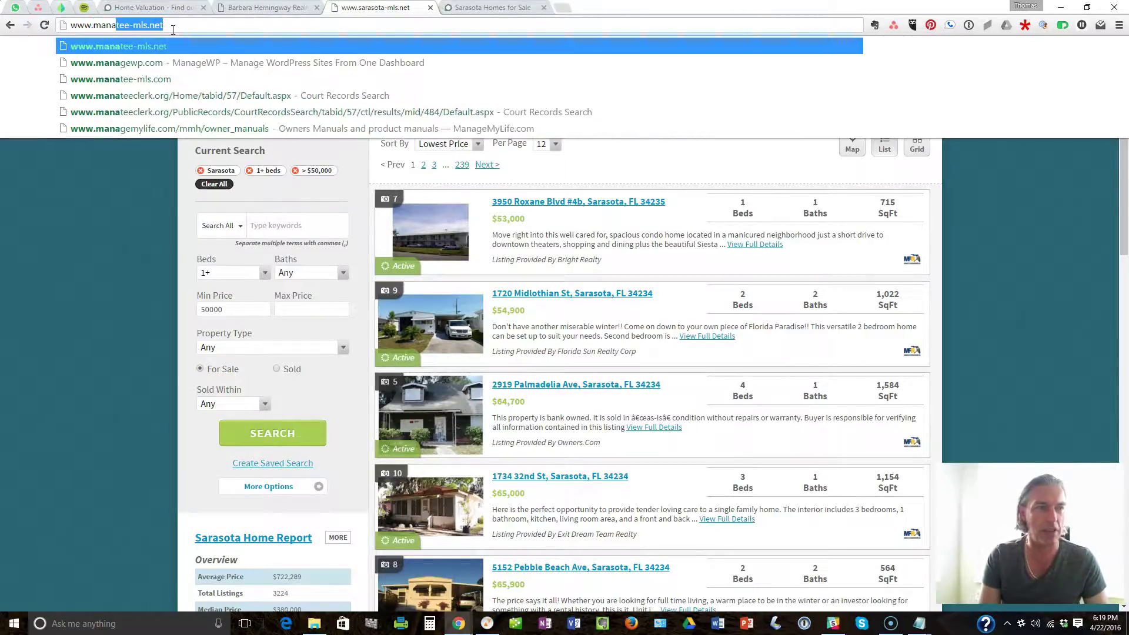
key(Return)
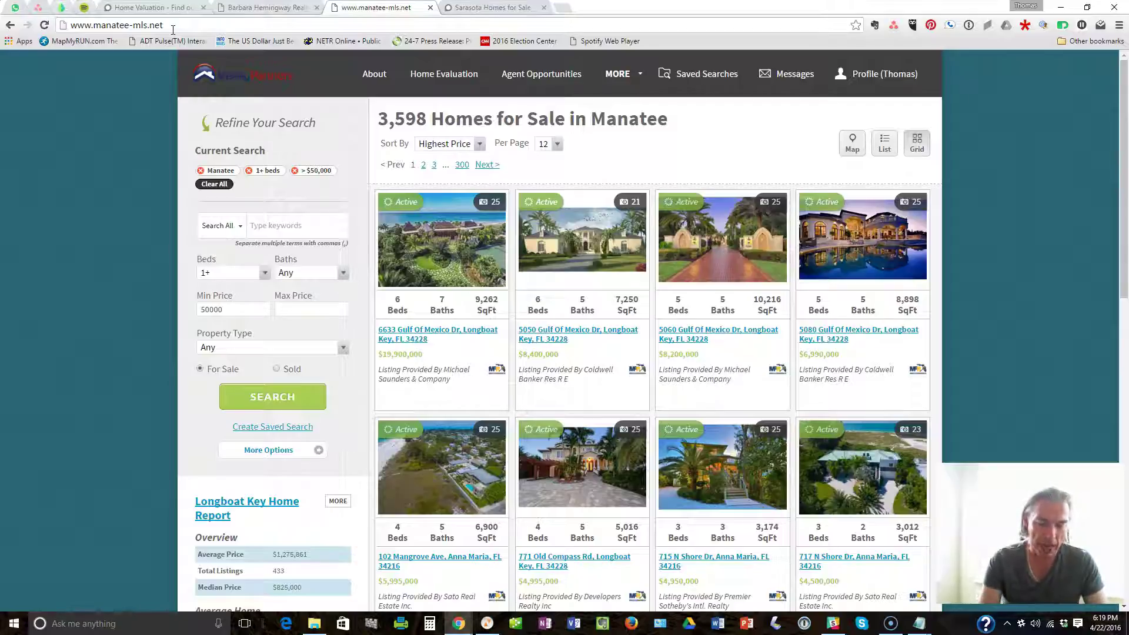
key(alt+Left)
click(168, 27)
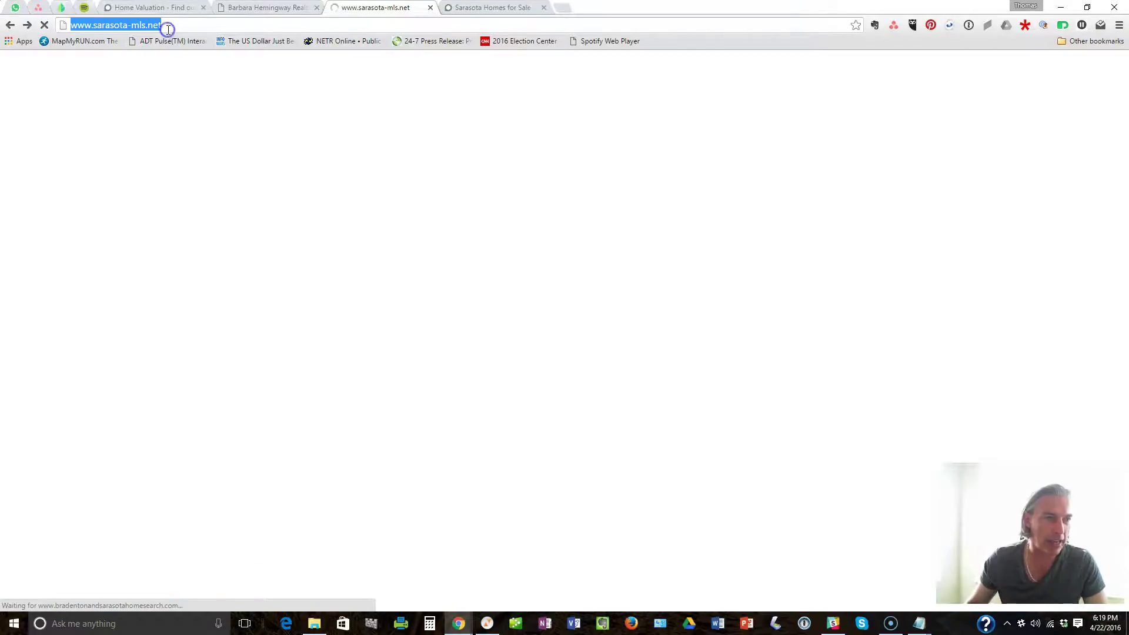
text(www.srq)
key(Return)
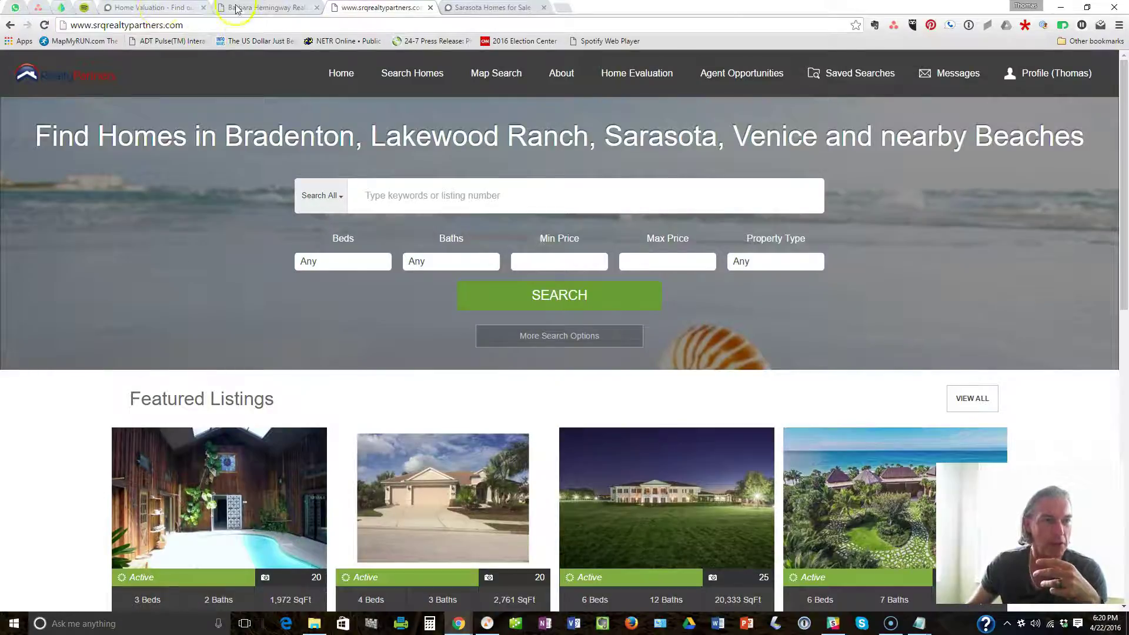
Step: Compare the full address of the subdomain's home evaluation page with the agent's own-domain site, and look over the latter's home page
click(264, 8)
click(152, 7)
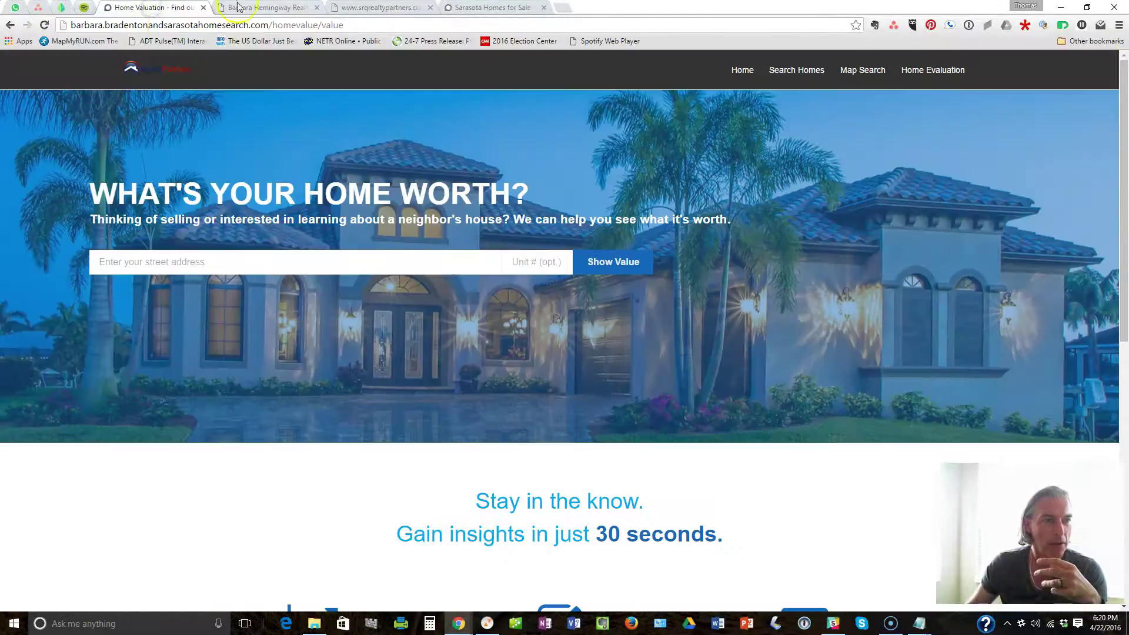
click(161, 27)
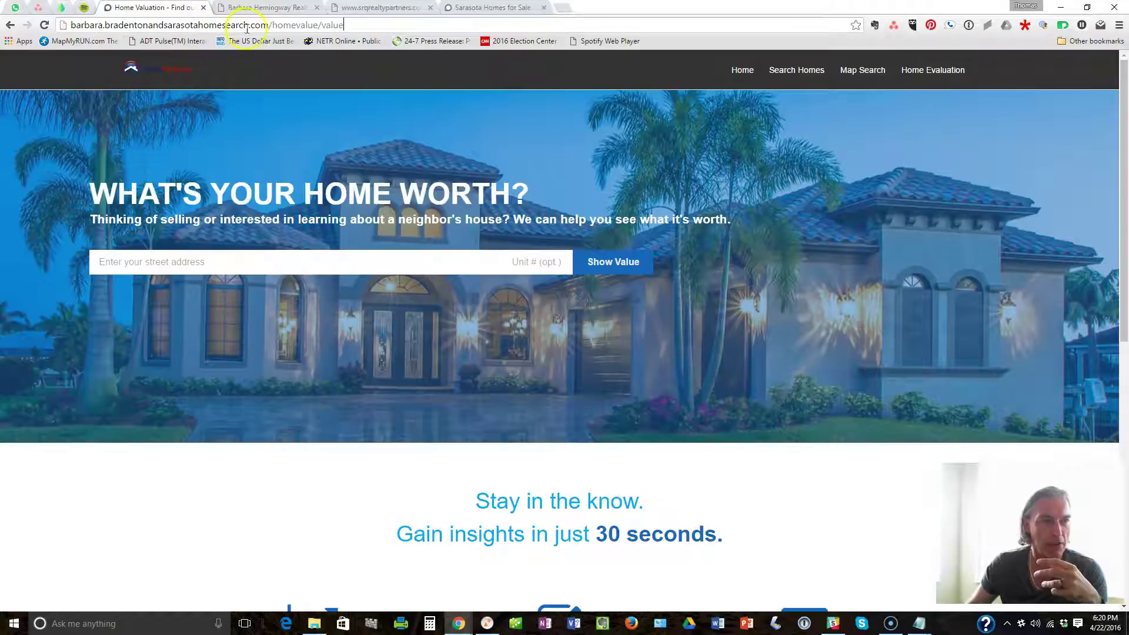
click(251, 8)
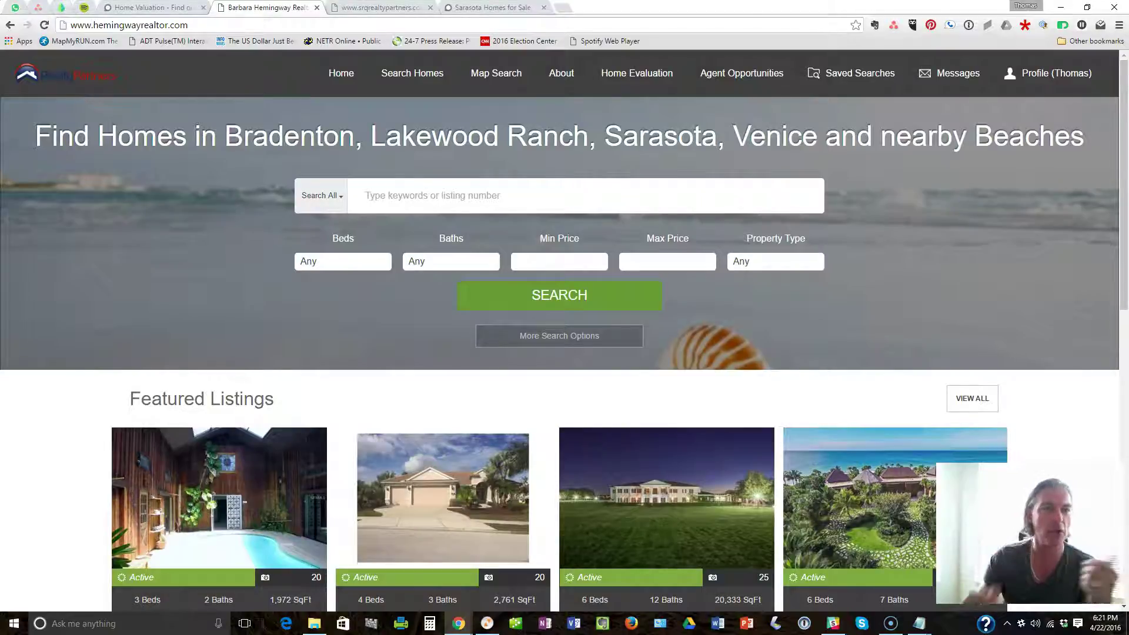
scroll(245, 188, down, 6)
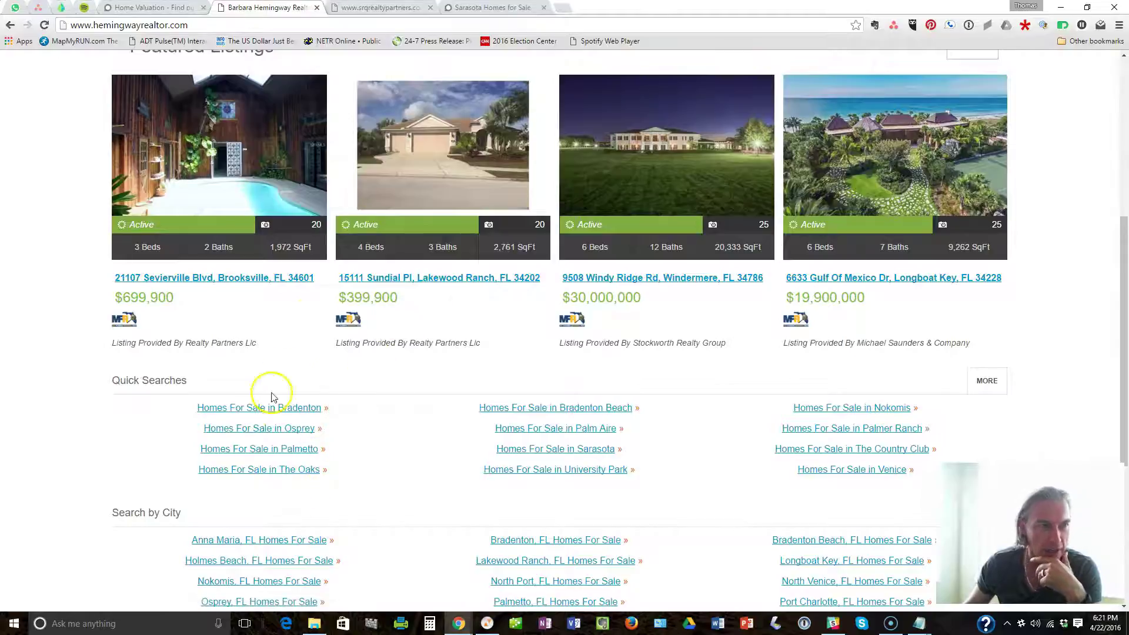
scroll(269, 391, up, 5)
Step: Remove /homevalue/value from the agent's subdomain address, load its home page, and open the Lakewood Ranch, FL homes for sale
click(125, 8)
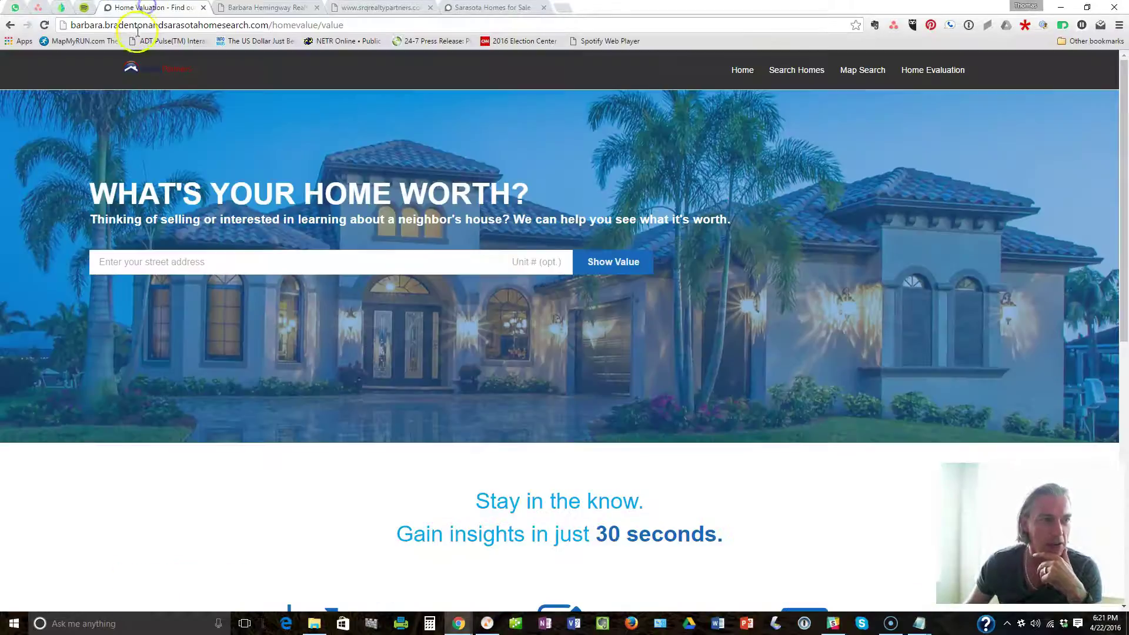
drag(343, 25, 269, 25)
key(BackSpace)
key(Return)
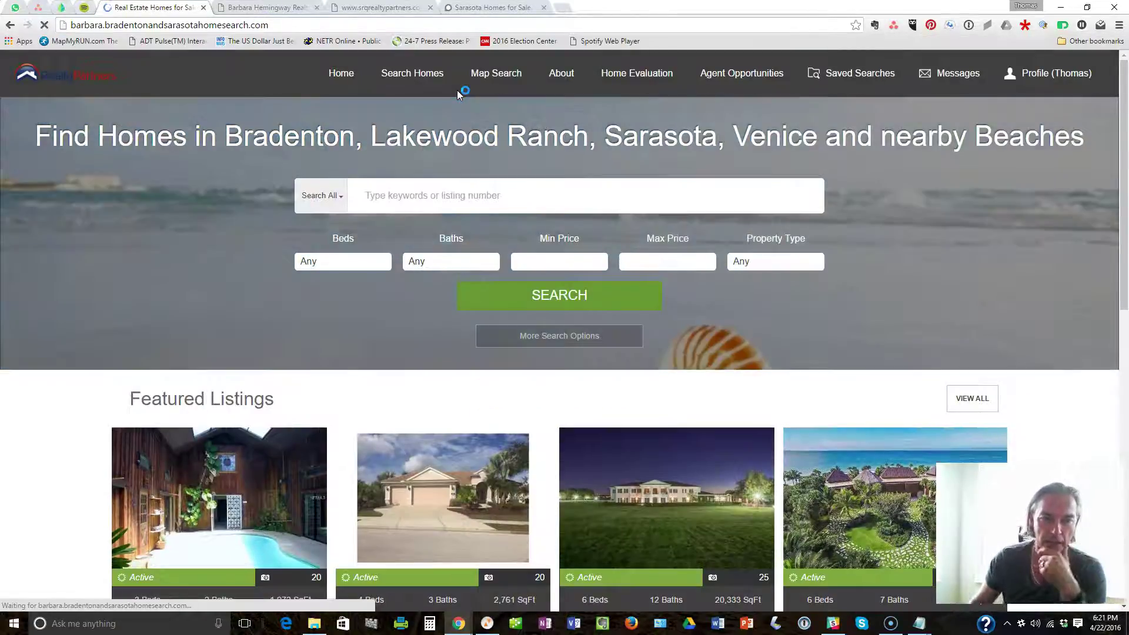
scroll(247, 327, down, 7)
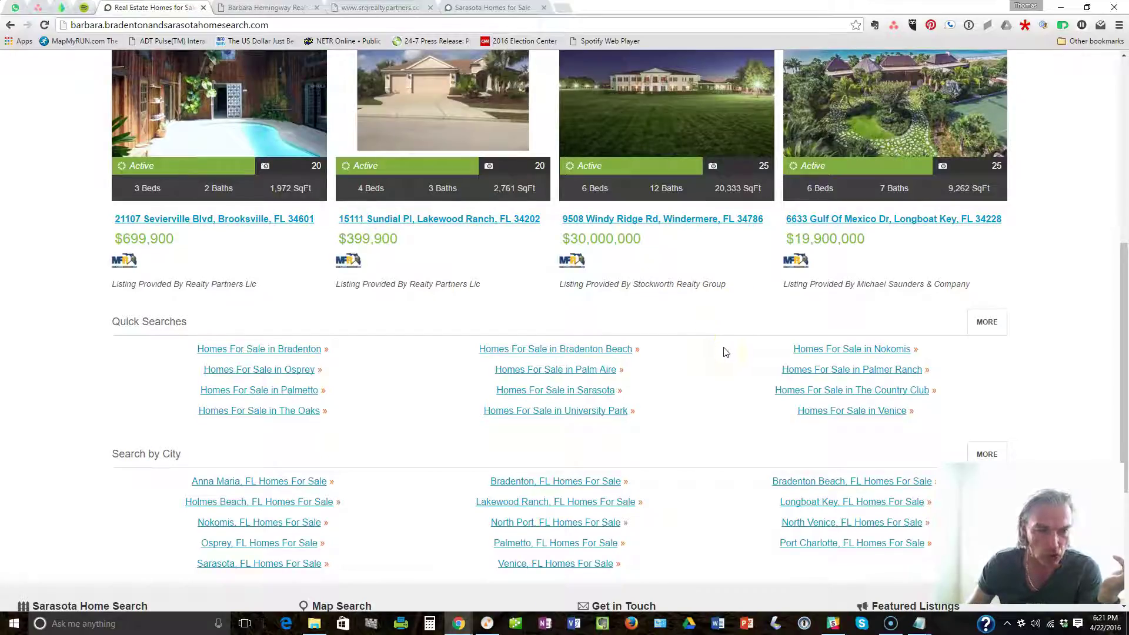
click(590, 501)
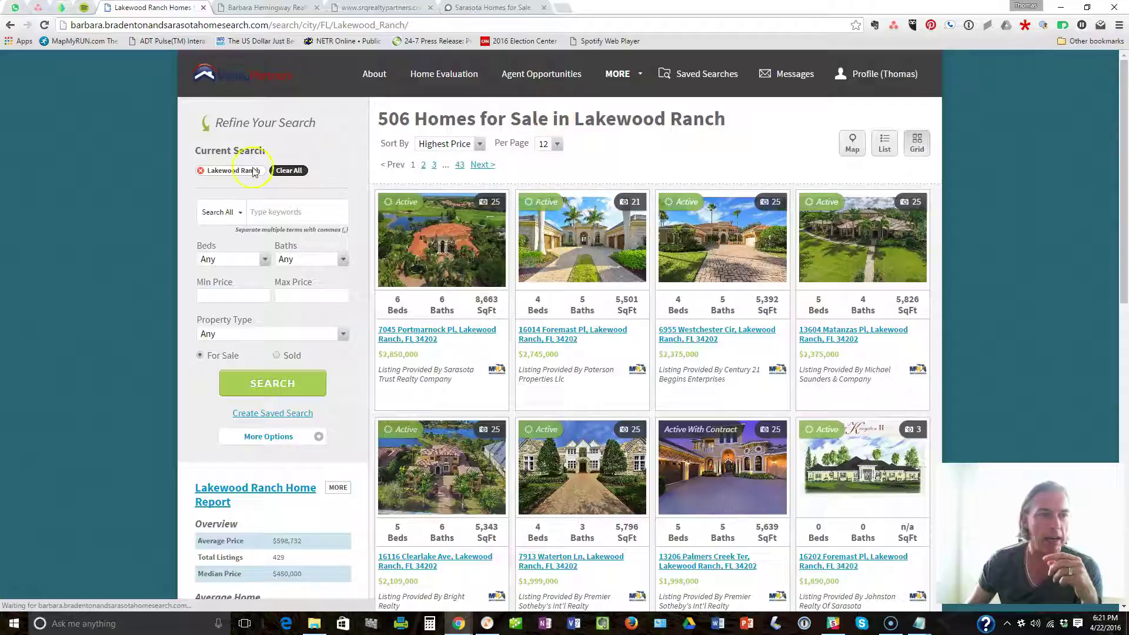
Step: Copy the full address of the Lakewood Ranch search, test it in a new browser tab, and close that tab
click(271, 25)
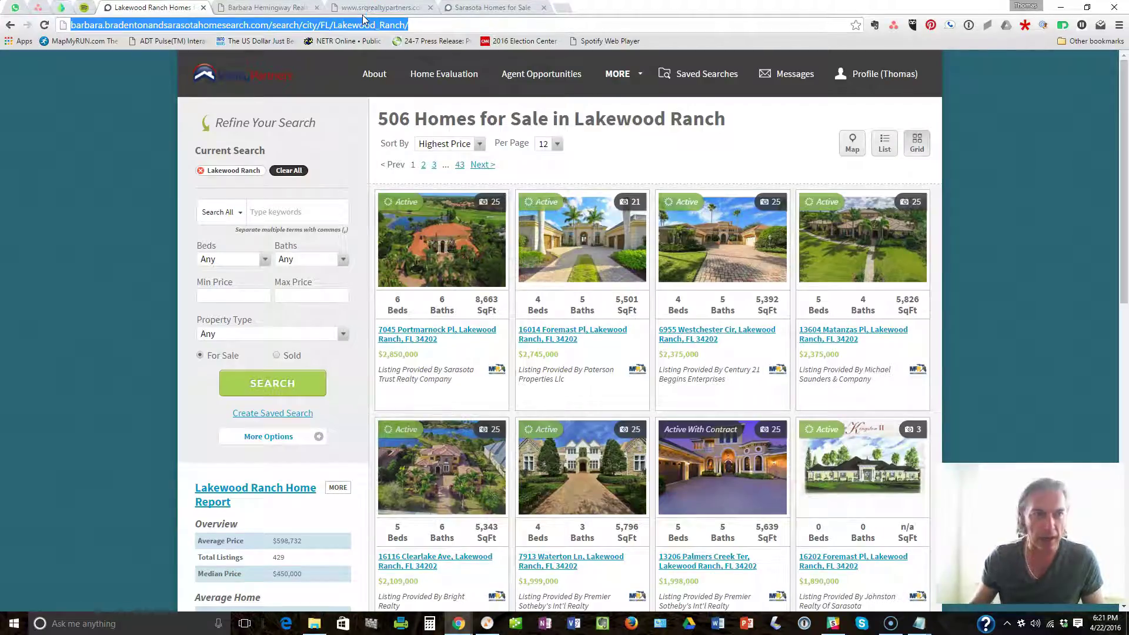
right_click(370, 29)
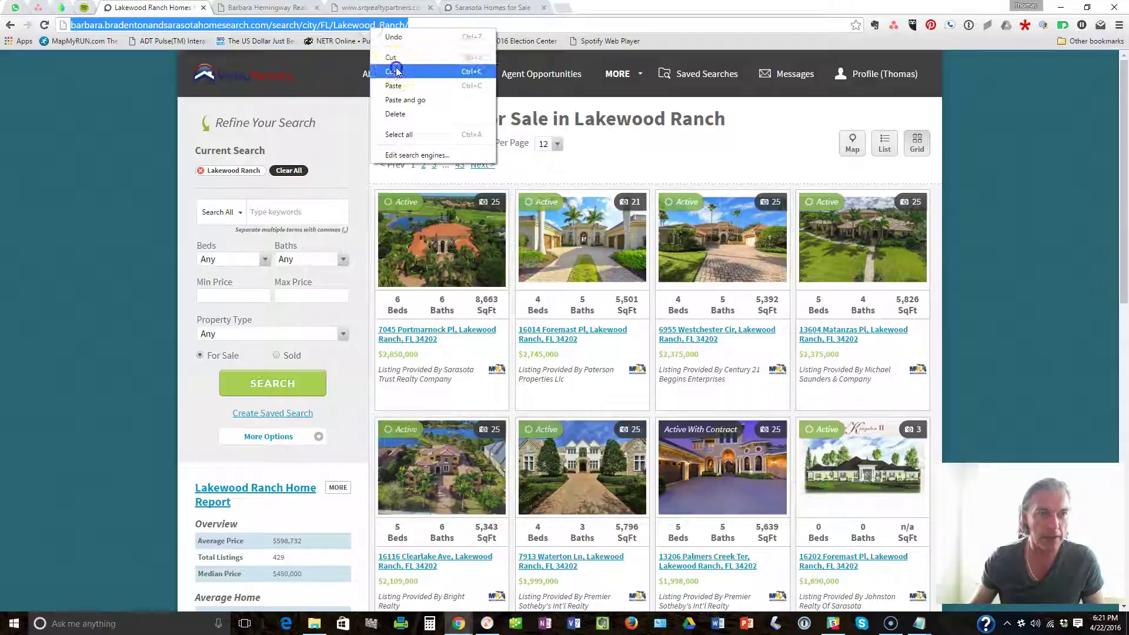
click(406, 66)
click(563, 10)
key(ctrl+v)
key(Return)
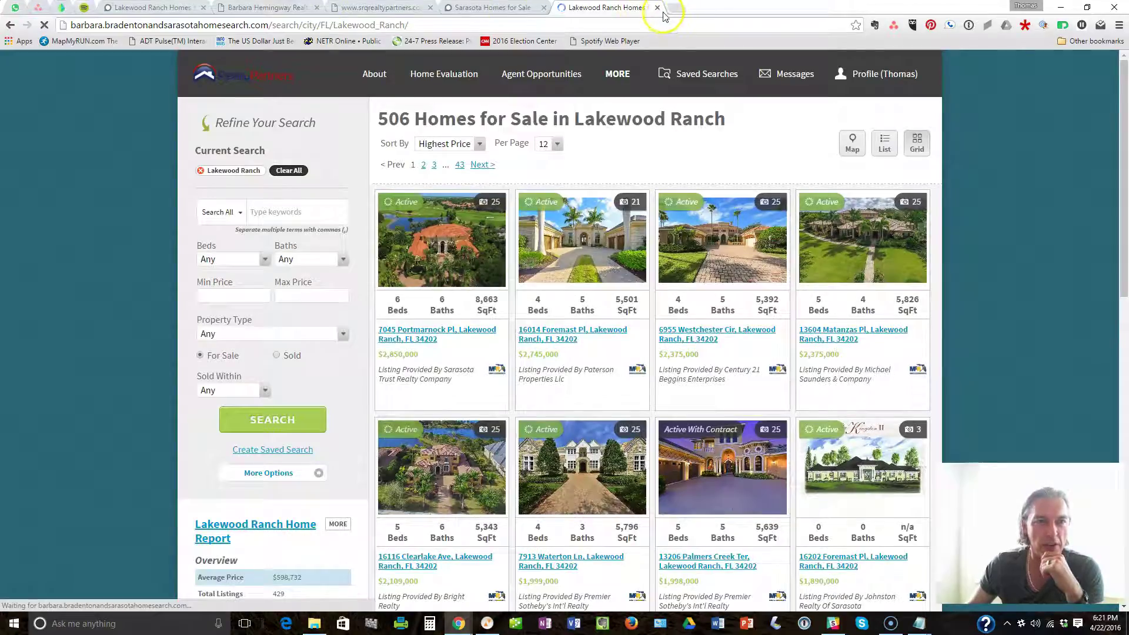
click(658, 7)
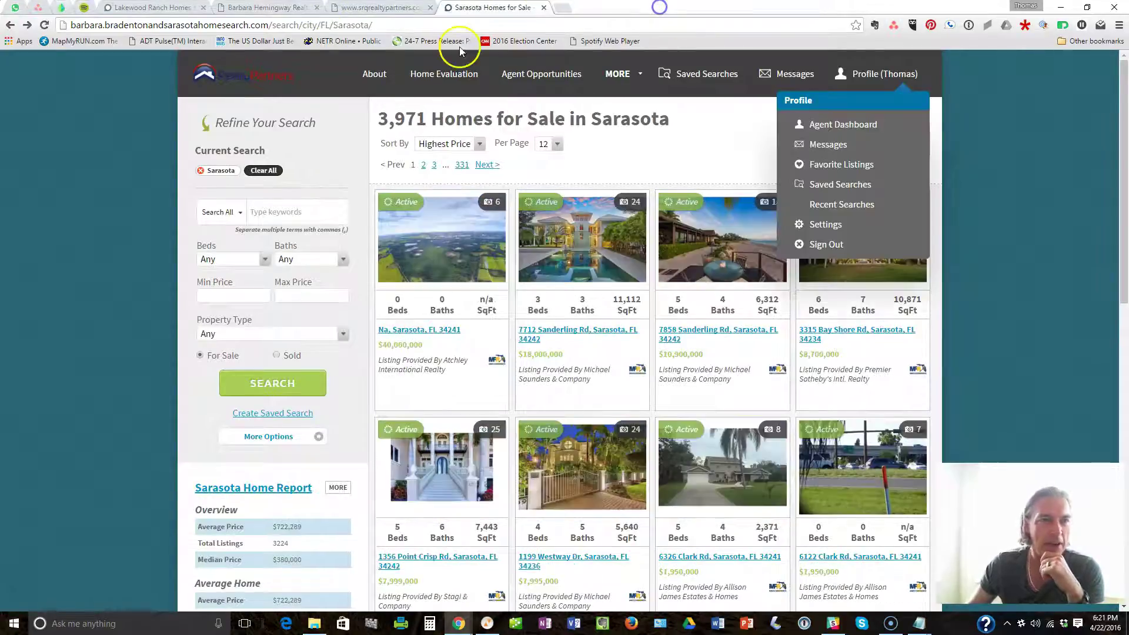
Step: Load the sarasota subdomain of the agent's own domain in the tab showing the Lakewood Ranch homes
click(170, 9)
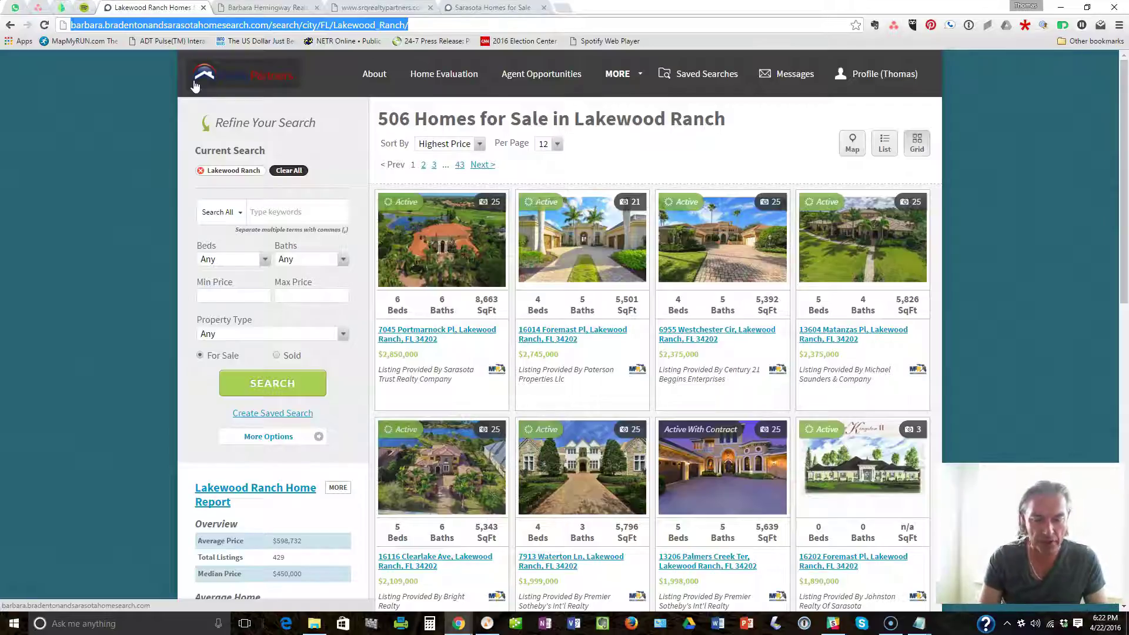
text(sarasotaq.)
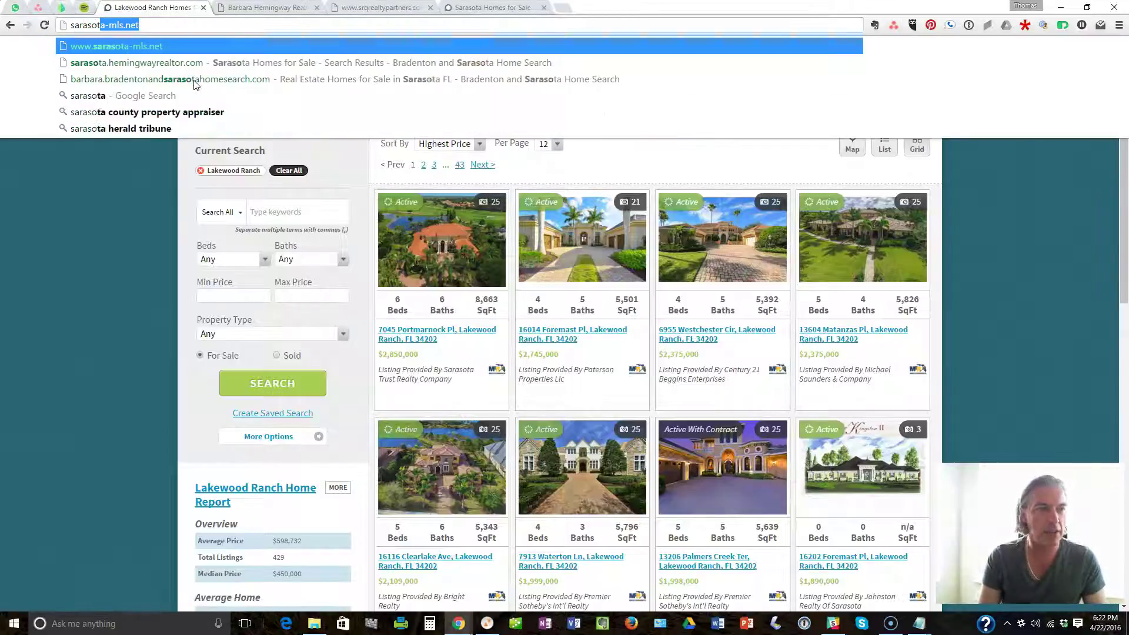
key(BackSpace)
key(BackSpace)
text(.)
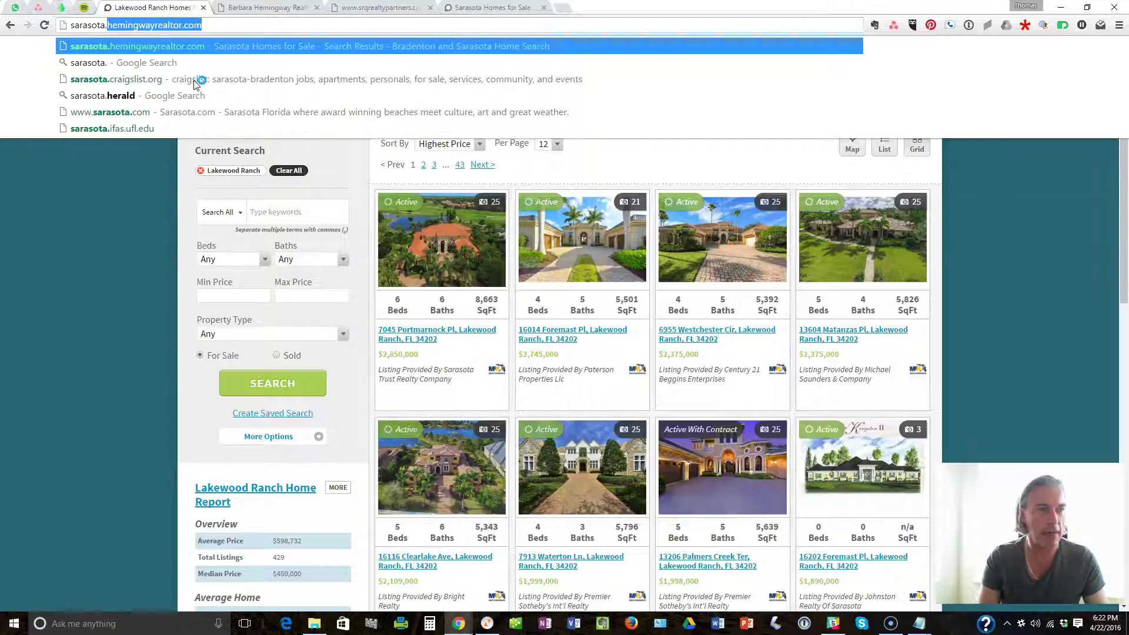
key(Return)
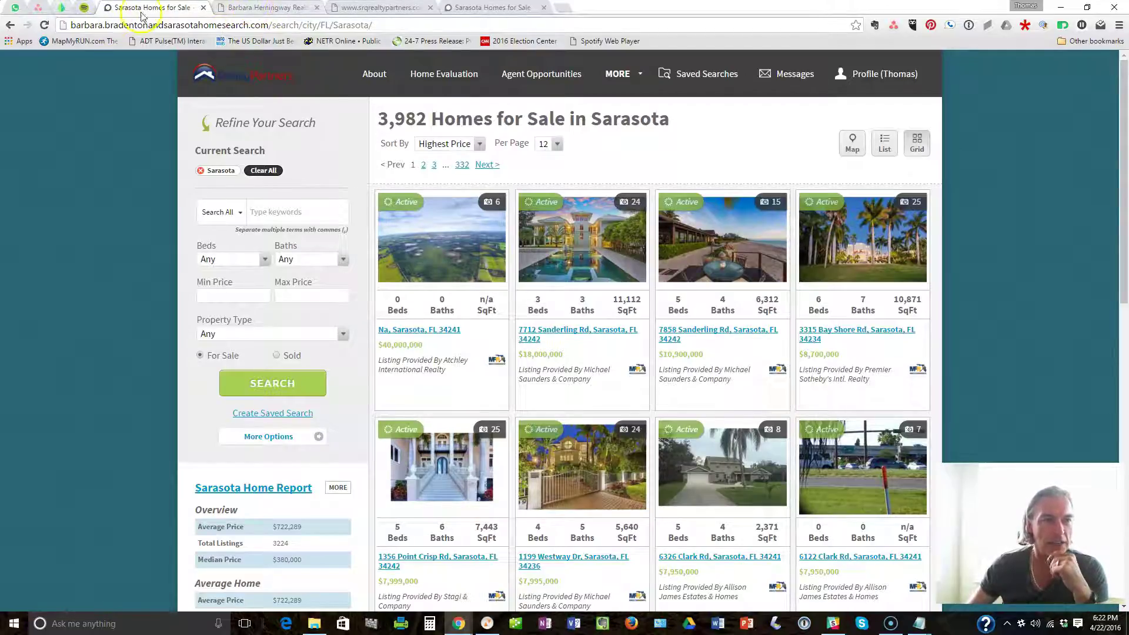
Step: Check the address of the Home Evaluation page on the agent's own-domain site and return to its home page
click(268, 7)
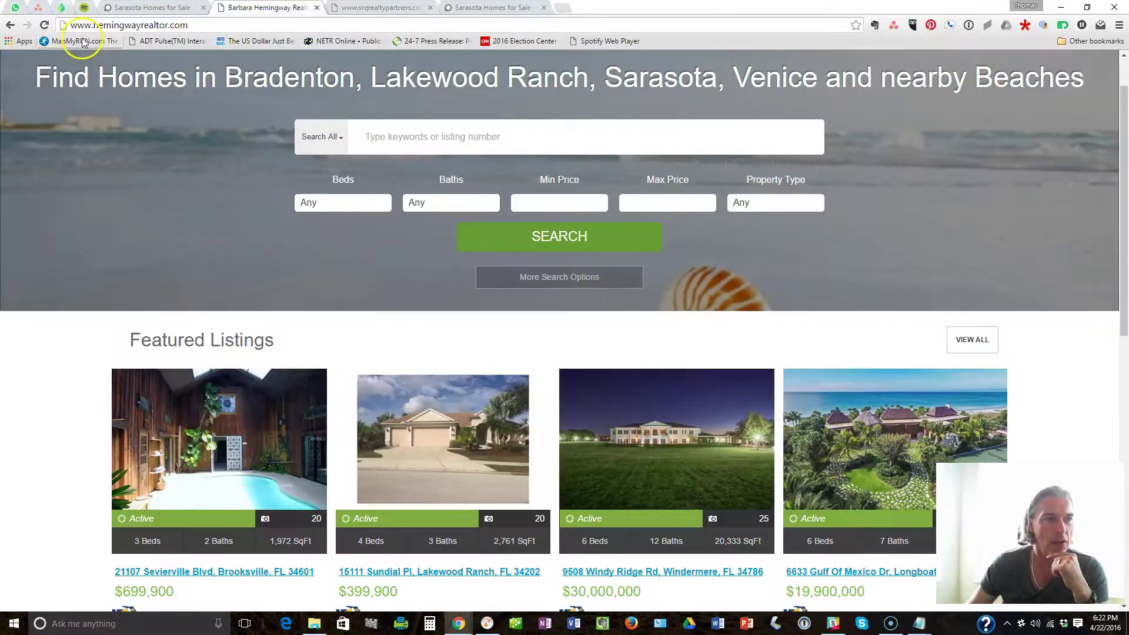
click(200, 24)
click(124, 25)
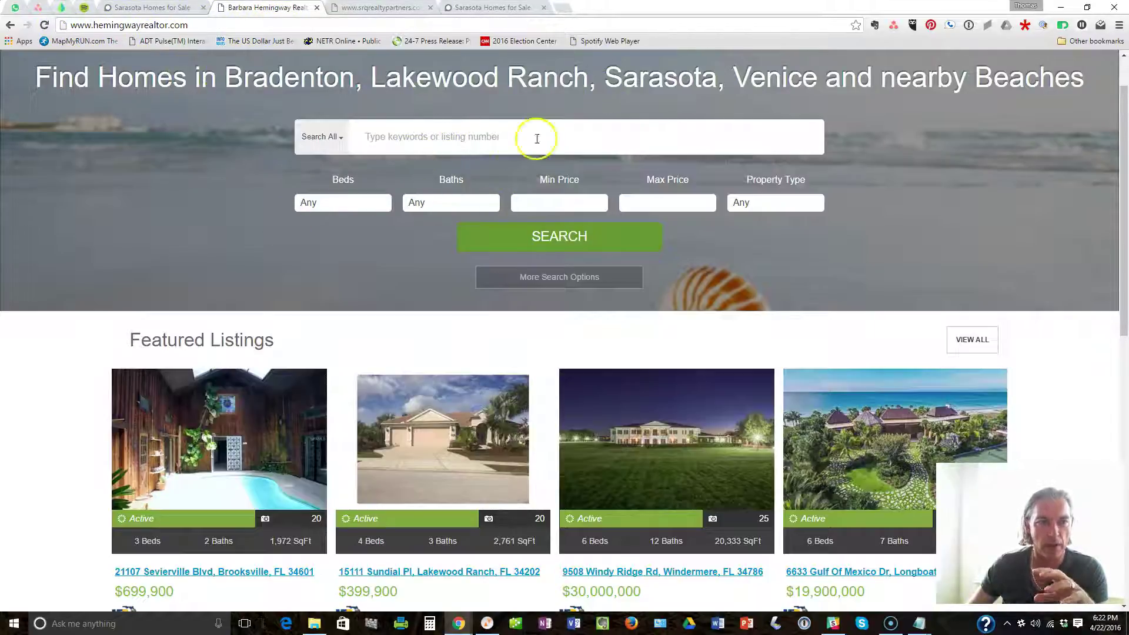
scroll(466, 312, up, 1)
click(646, 73)
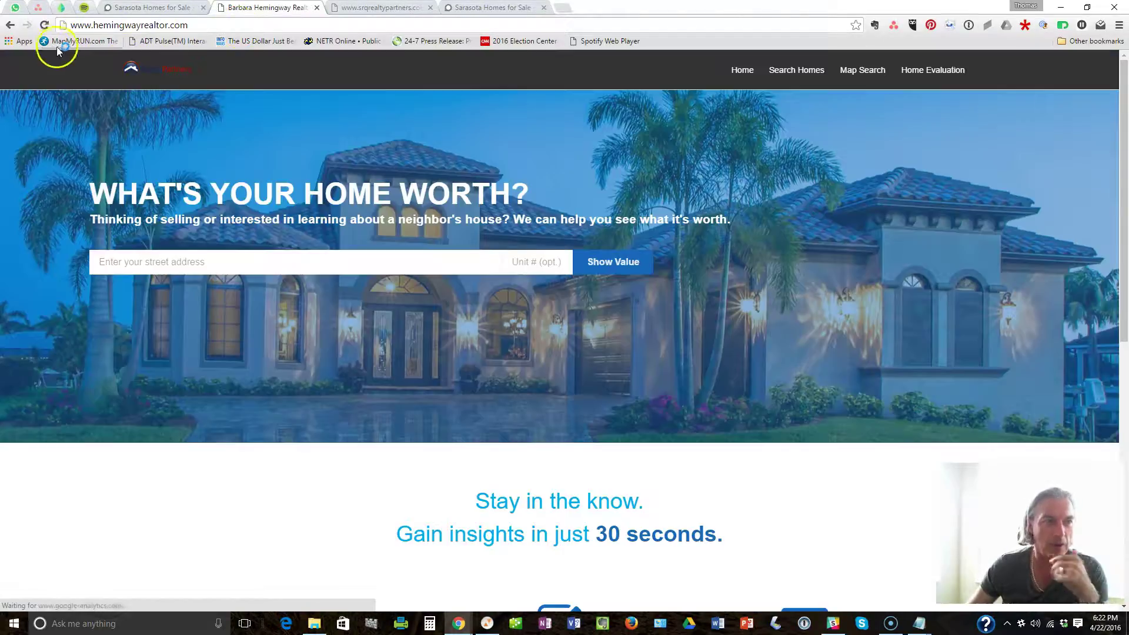
click(10, 25)
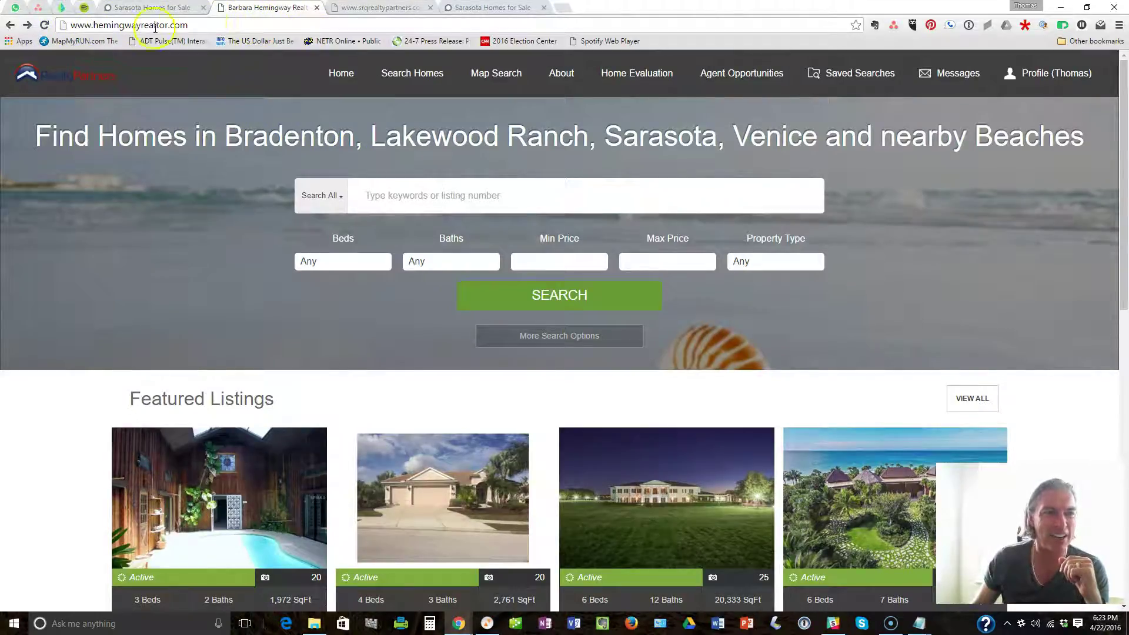
Step: Open the Bradenton Beach quick search on the agent's own-domain site and examine the page's web address
click(207, 26)
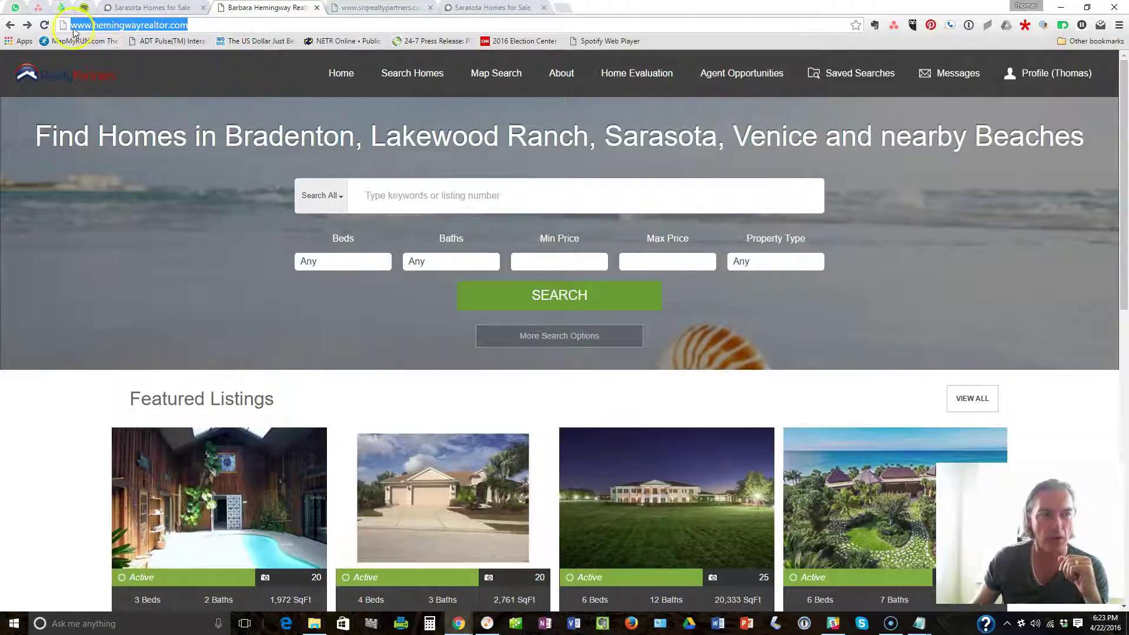
click(212, 24)
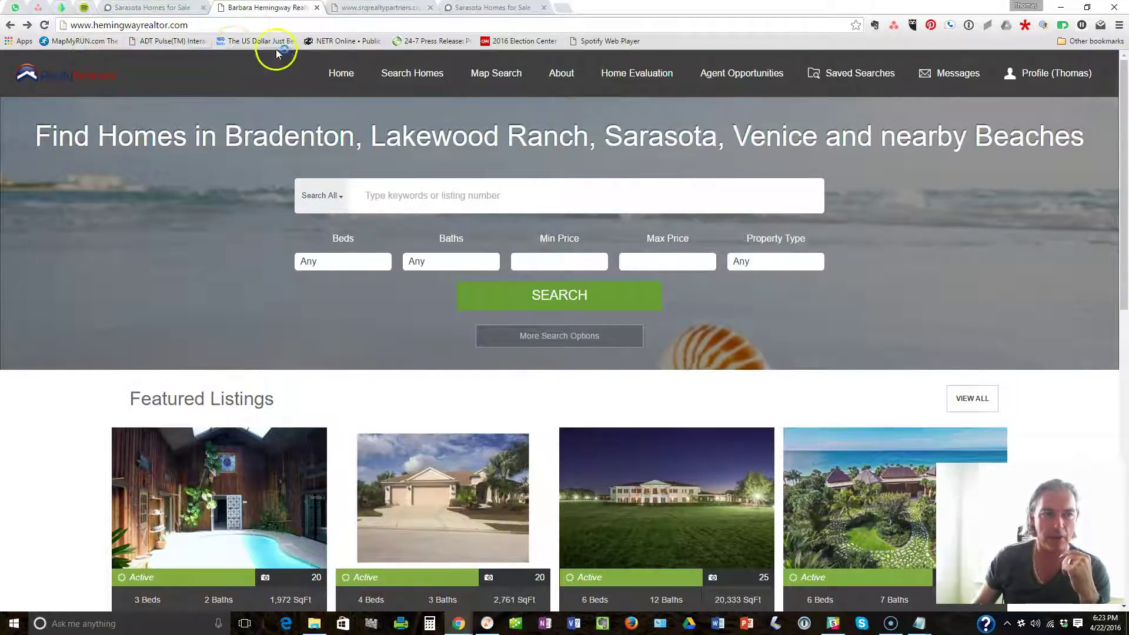
scroll(233, 217, down, 5)
scroll(232, 216, down, 1)
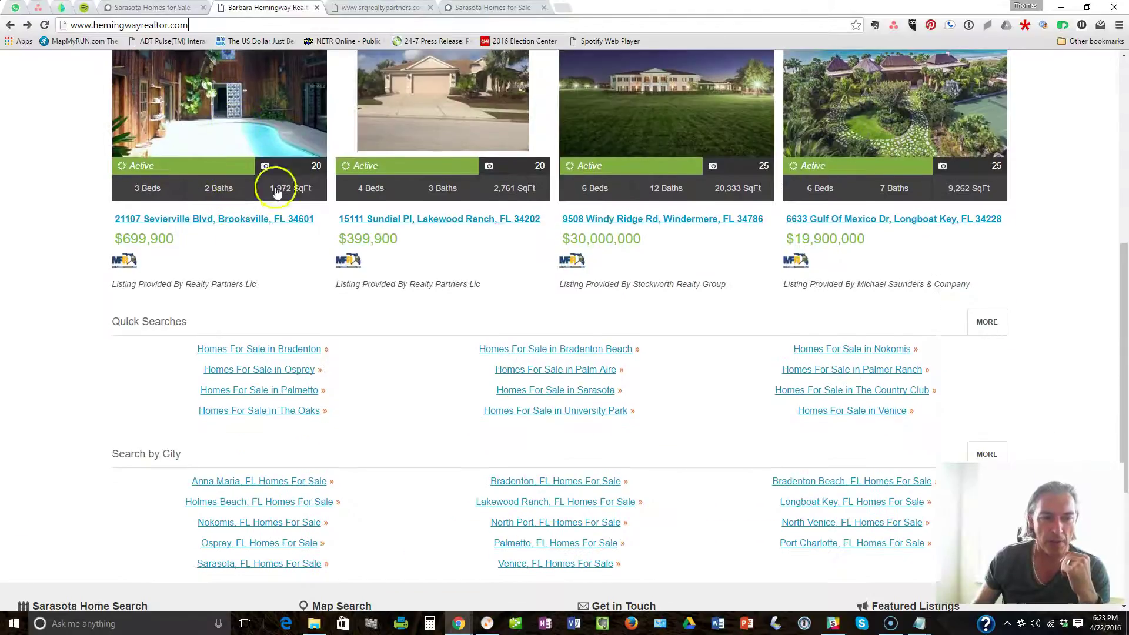
click(587, 351)
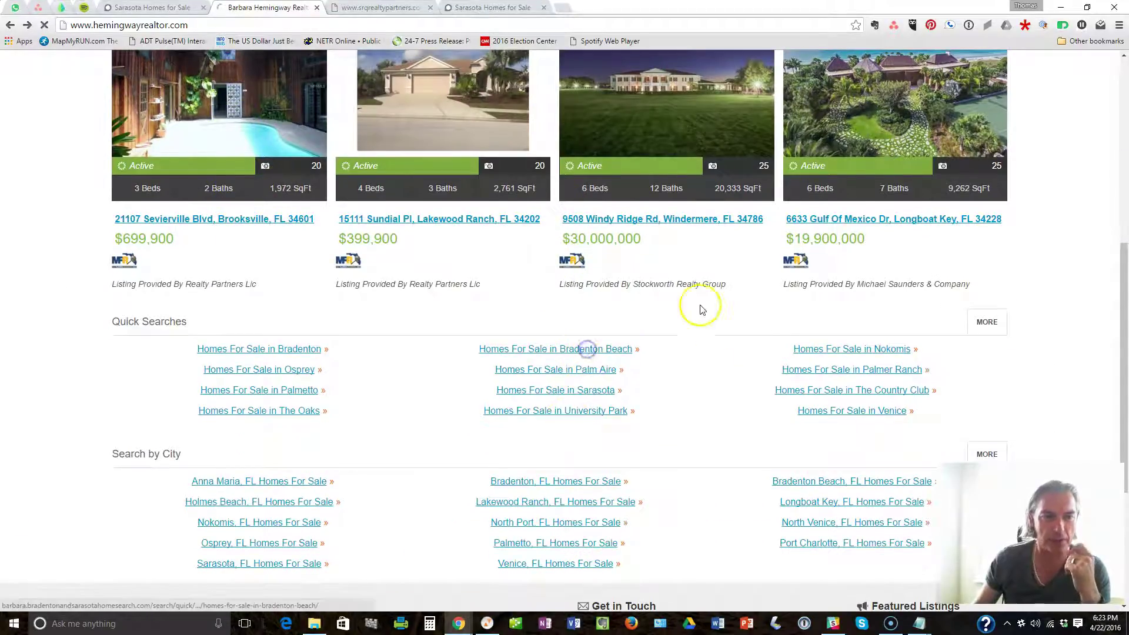
click(276, 7)
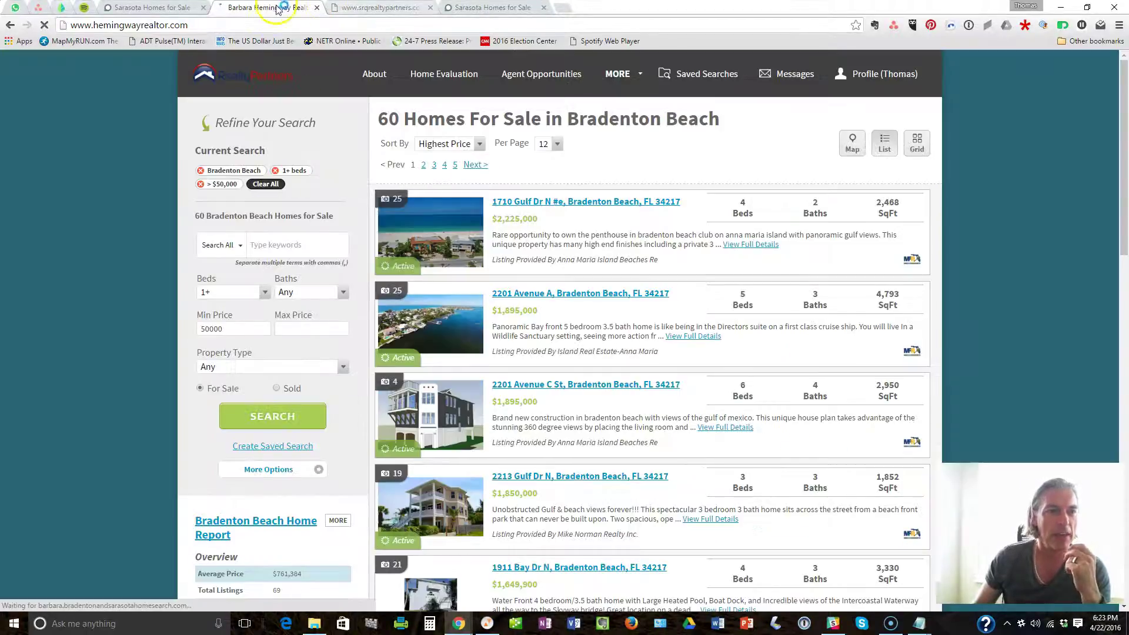
click(207, 26)
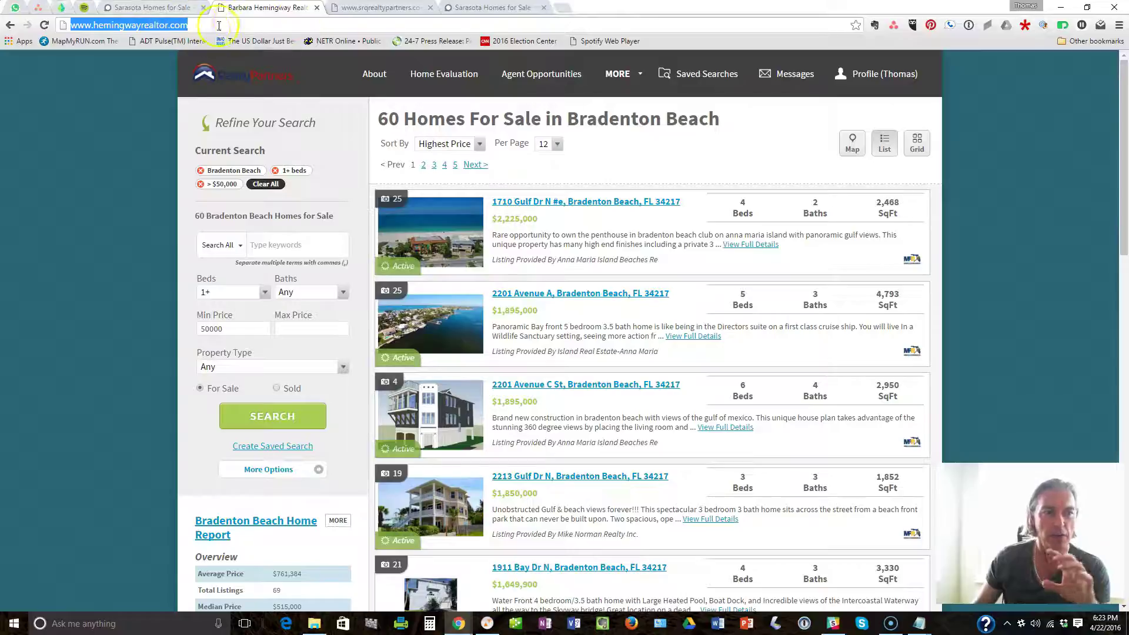
Step: Load the sarasota subdomain of the agent's own domain in the tab already showing the Sarasota homes
click(163, 7)
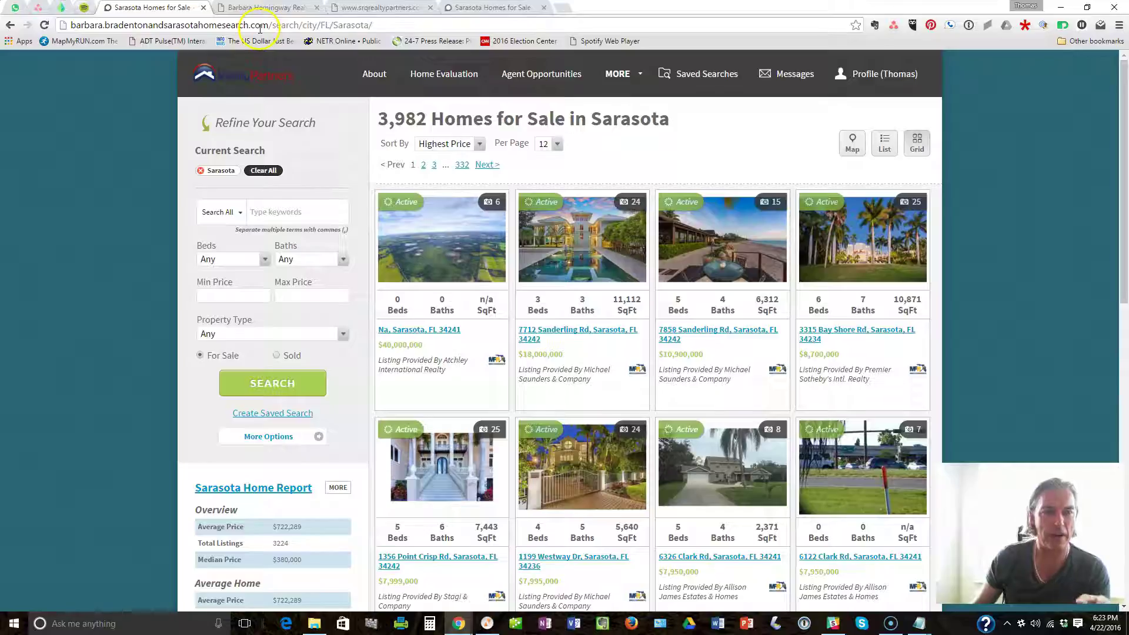
click(81, 25)
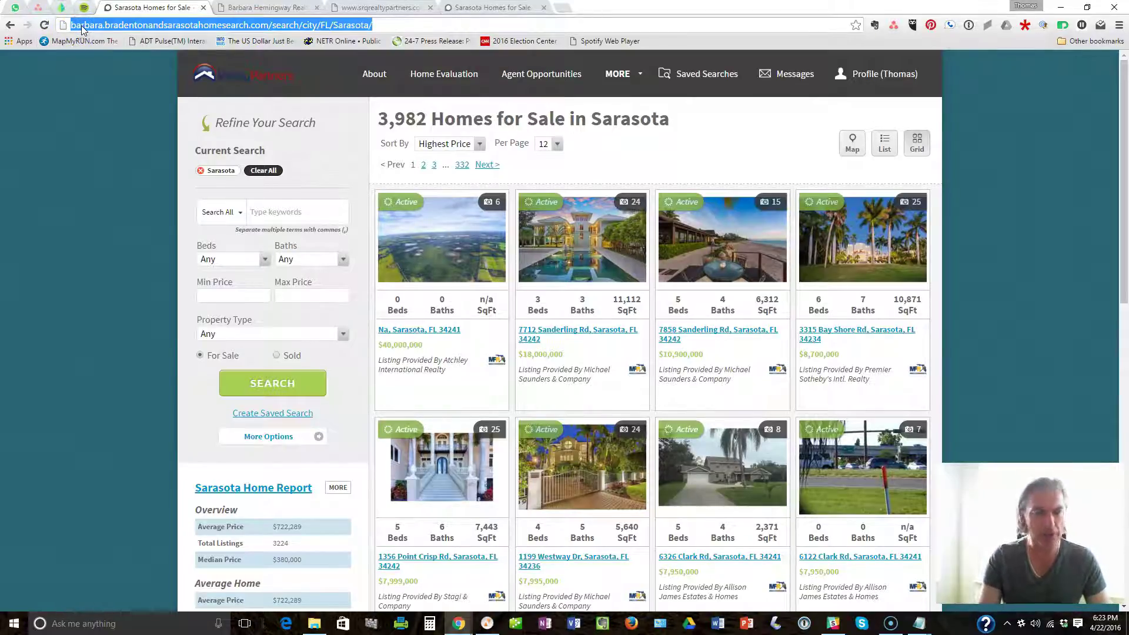
text(saras)
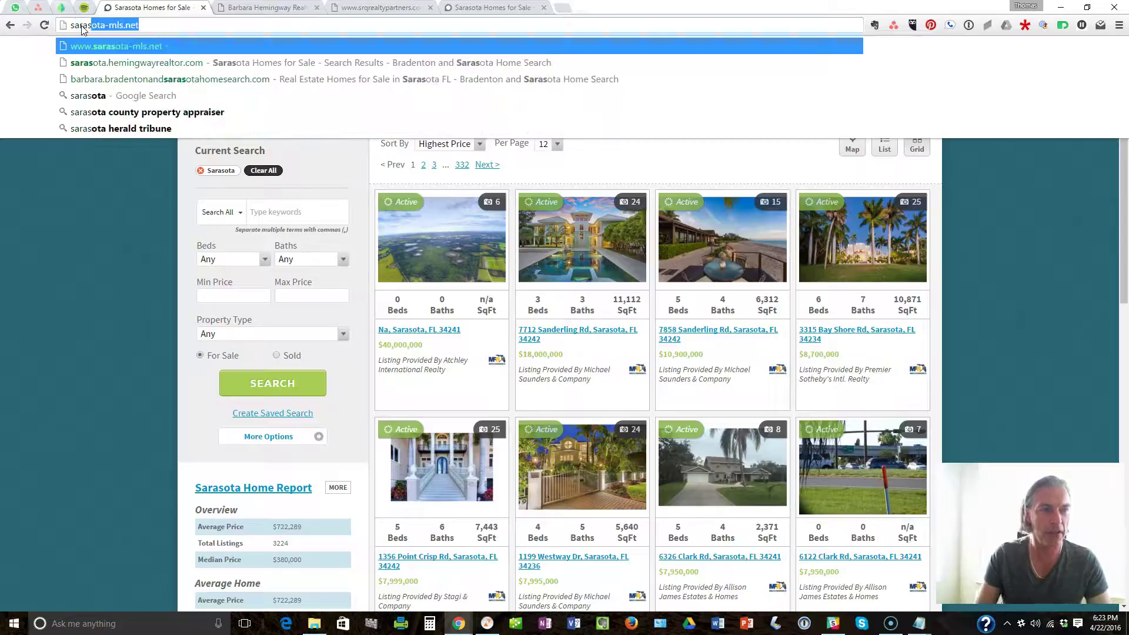
key(Down)
key(Down)
key(Return)
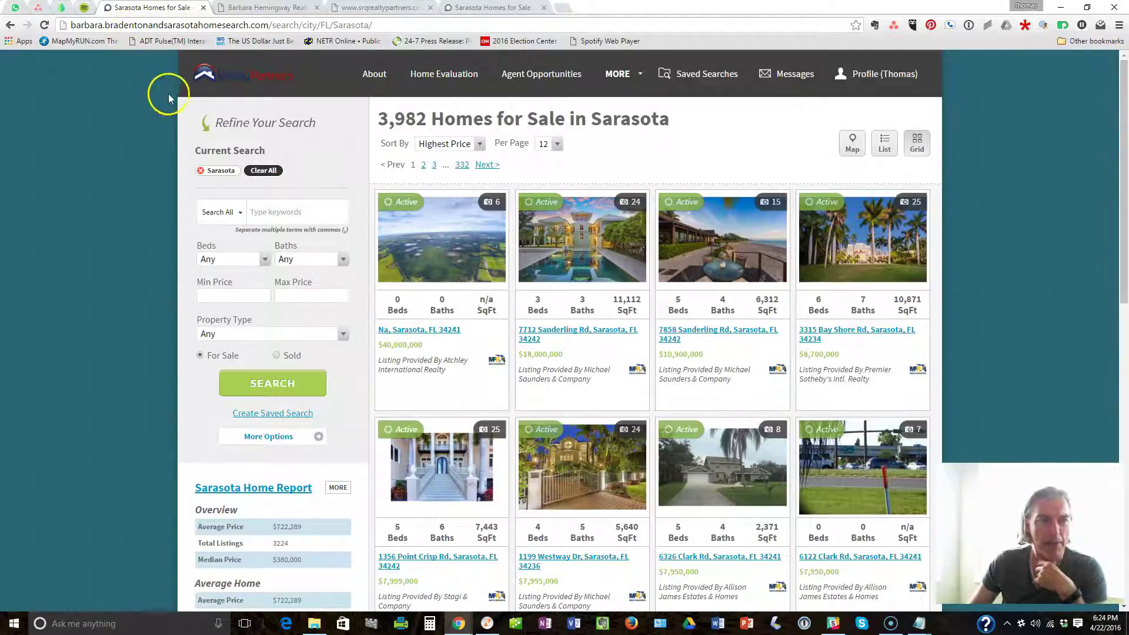
Step: Return to the home page of the agent's Bradenton and Sarasota home search site and open the Bradenton Beach quick search
scroll(138, 166, down, 9)
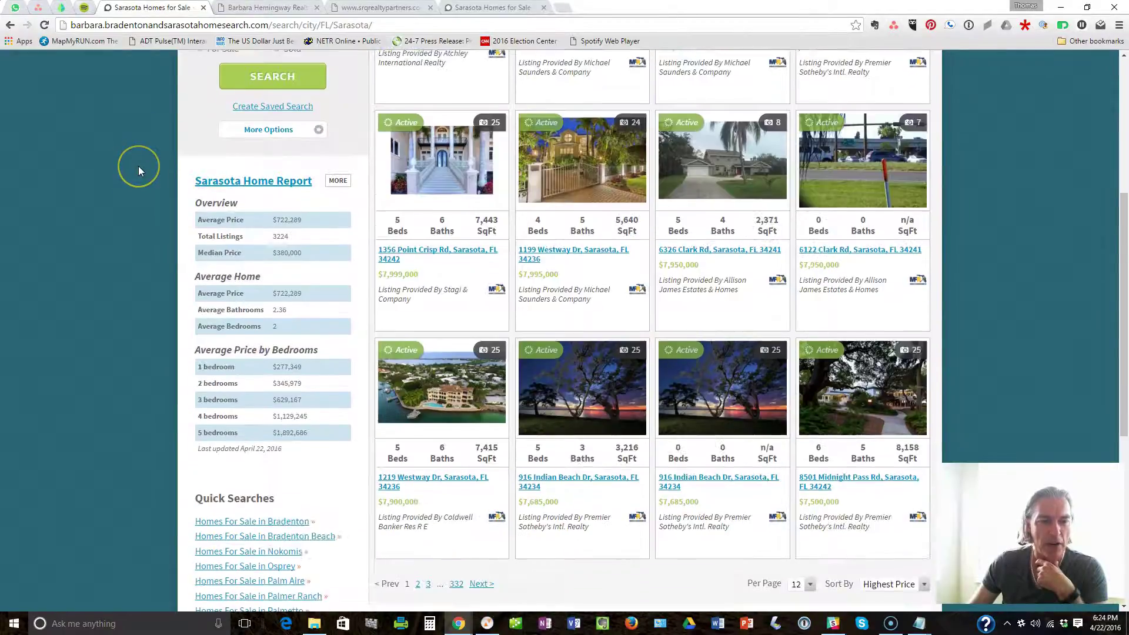
scroll(138, 166, up, 9)
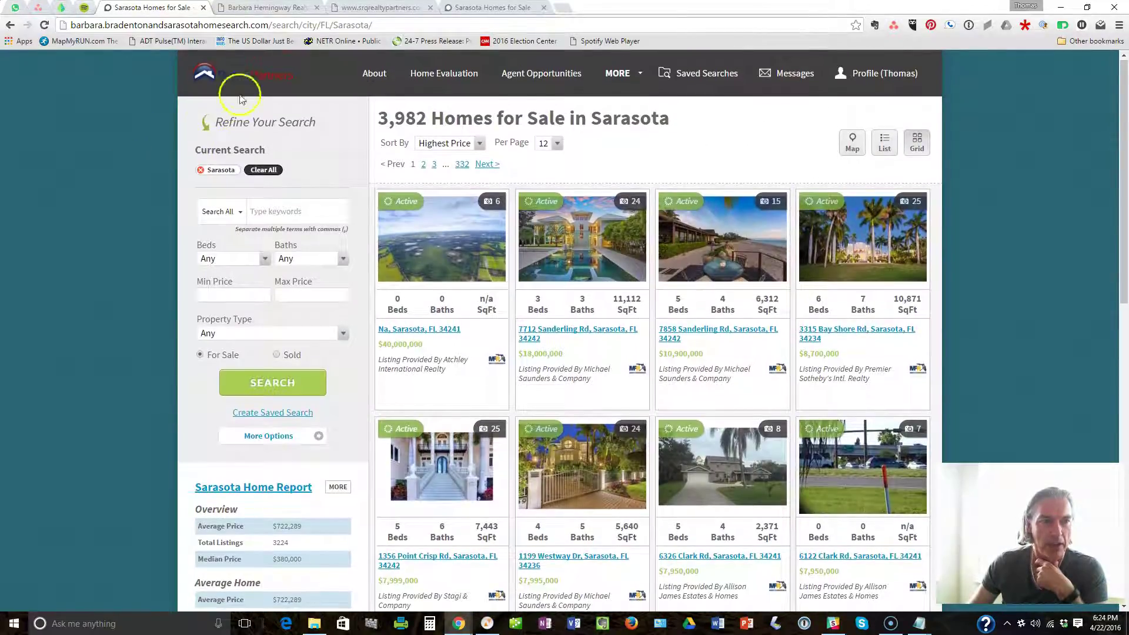
click(203, 82)
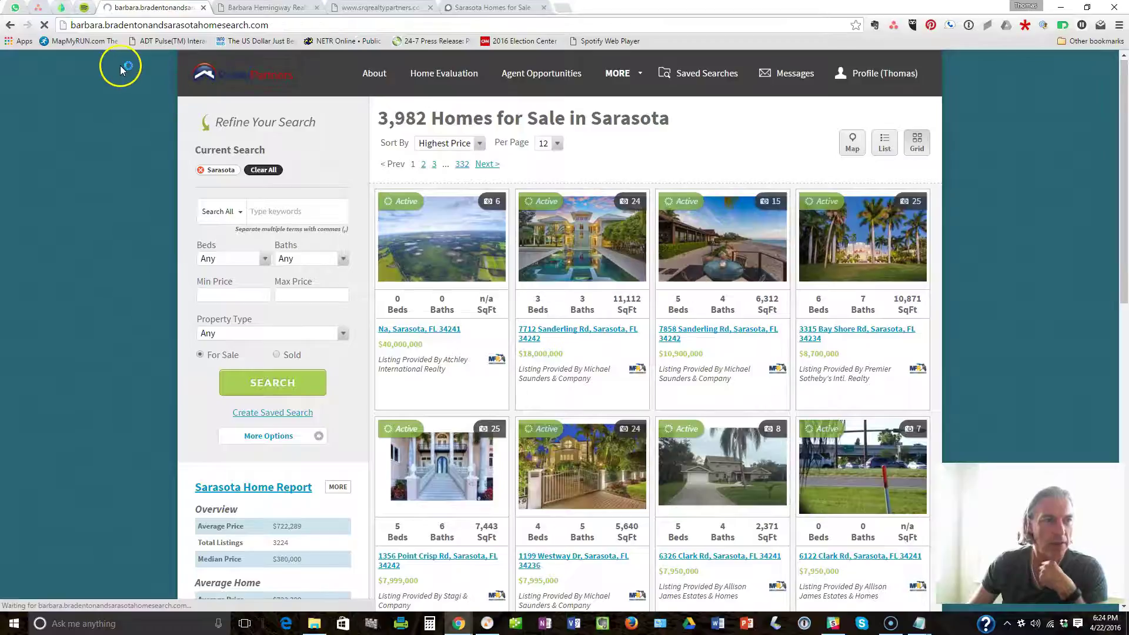
scroll(356, 265, down, 5)
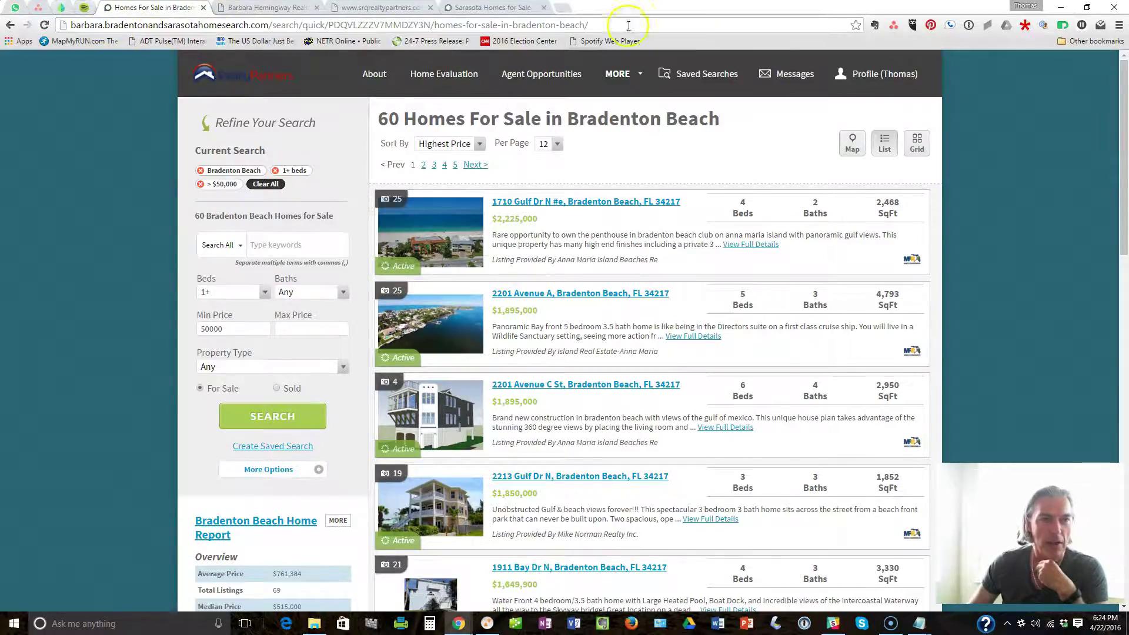
Step: Examine the quick search's full web address and compare it with the masked address in the agent's own-domain tab
click(390, 25)
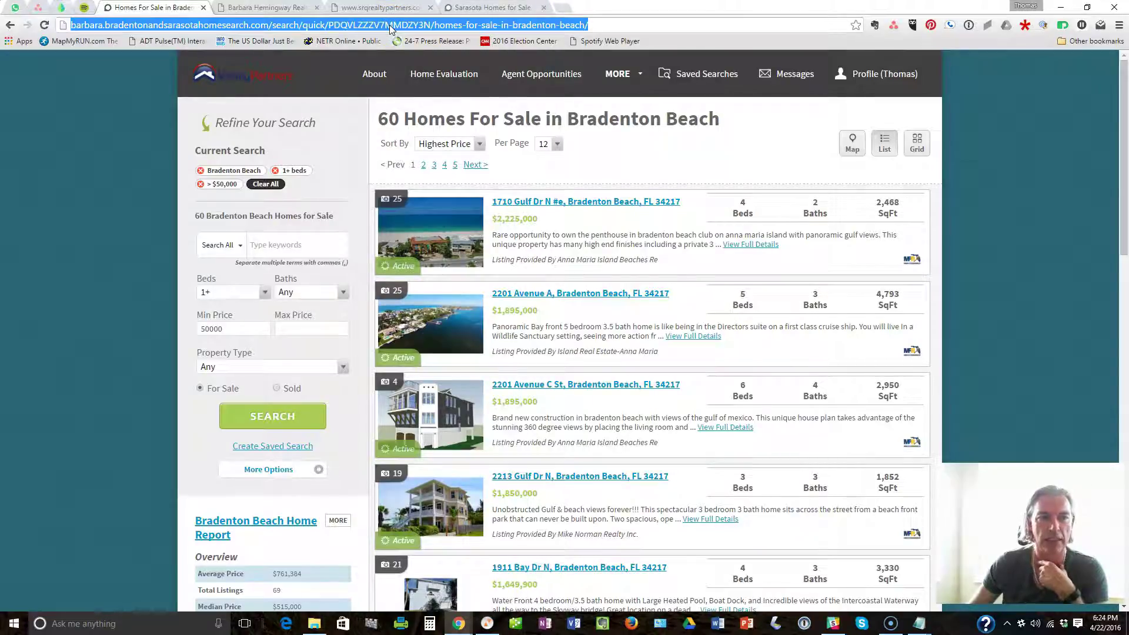
right_click(391, 26)
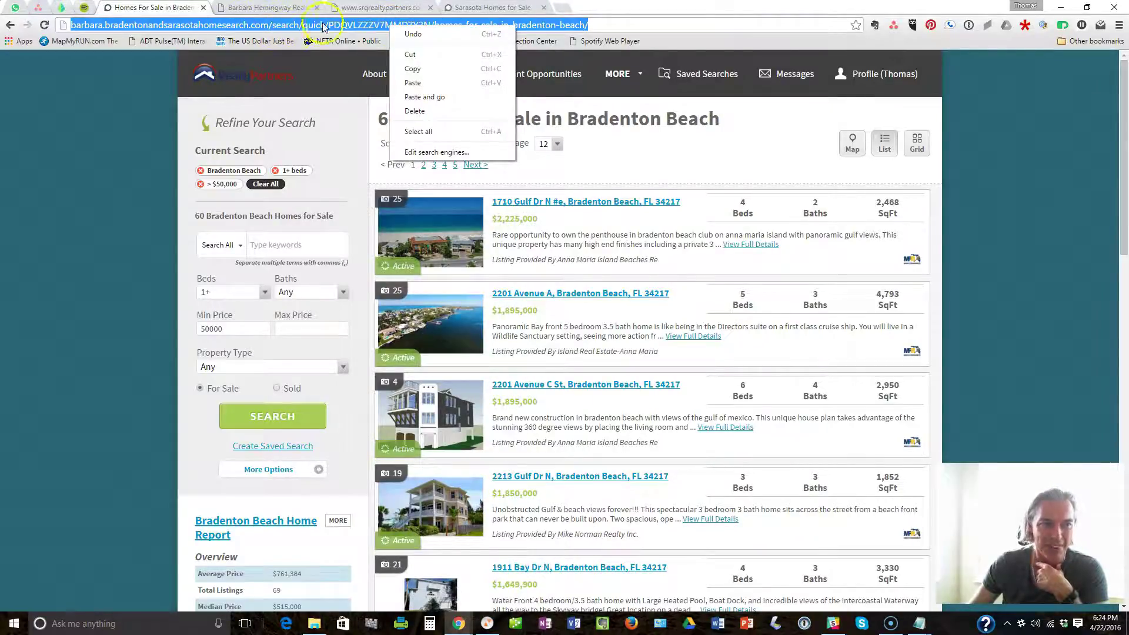
click(93, 137)
click(264, 7)
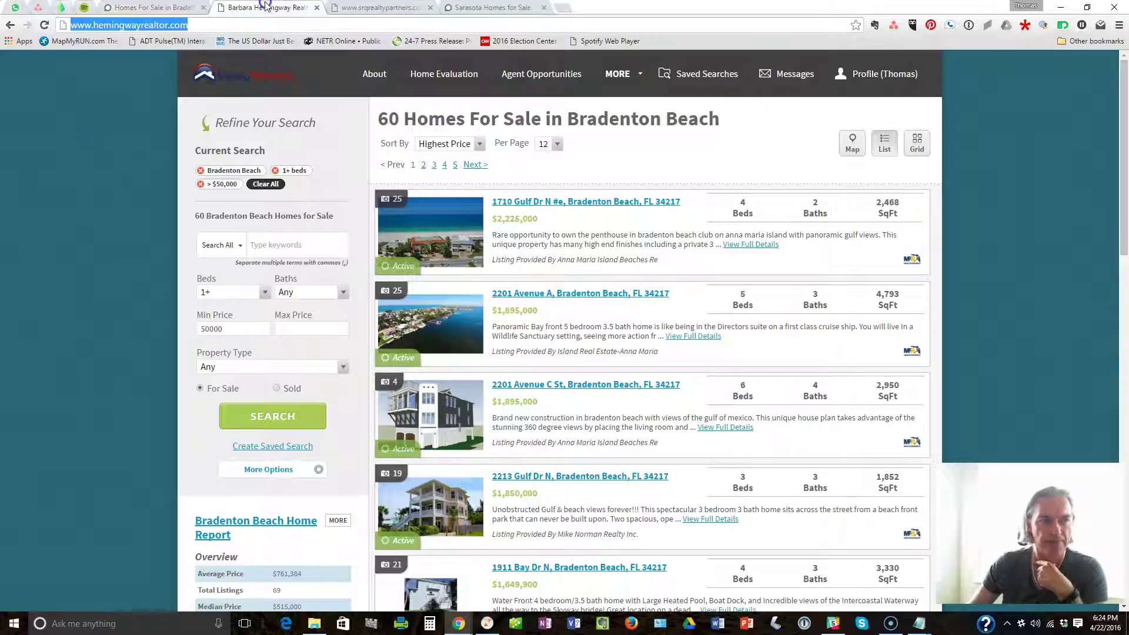
click(359, 8)
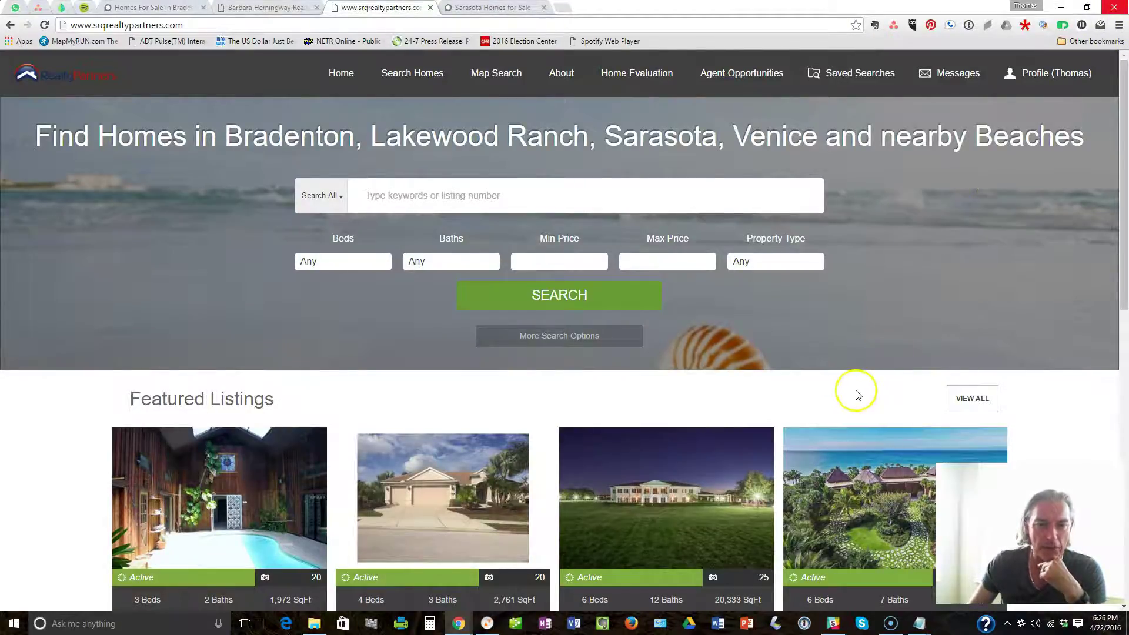
scroll(857, 393, down, 8)
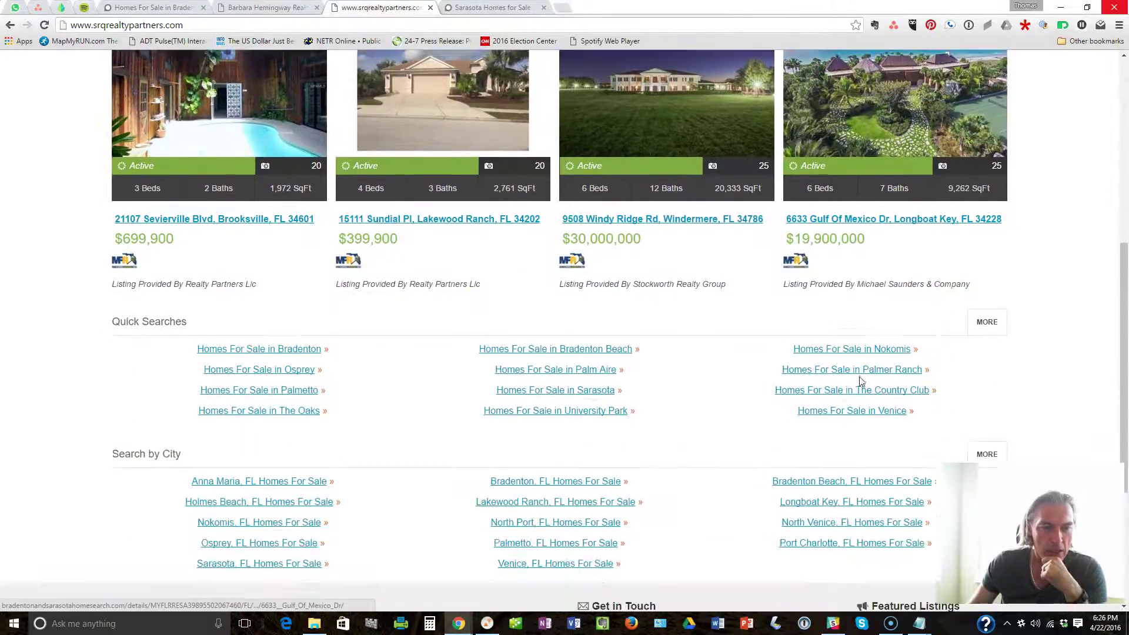
scroll(637, 360, down, 2)
scroll(521, 312, up, 9)
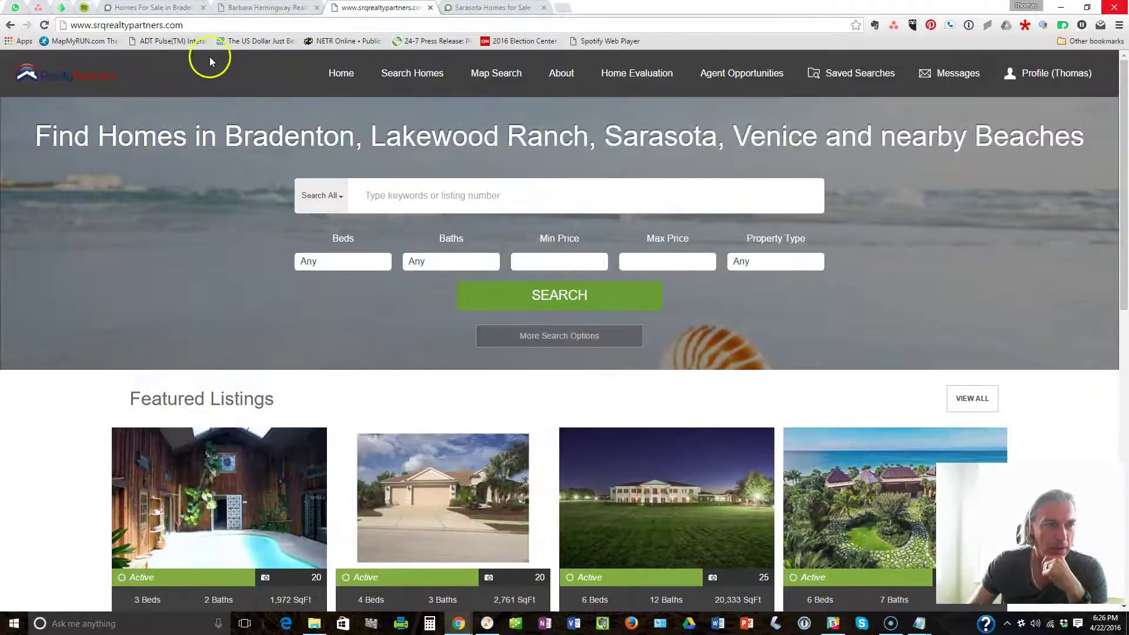
click(207, 21)
text(bradentonandsarasotahomesearch)
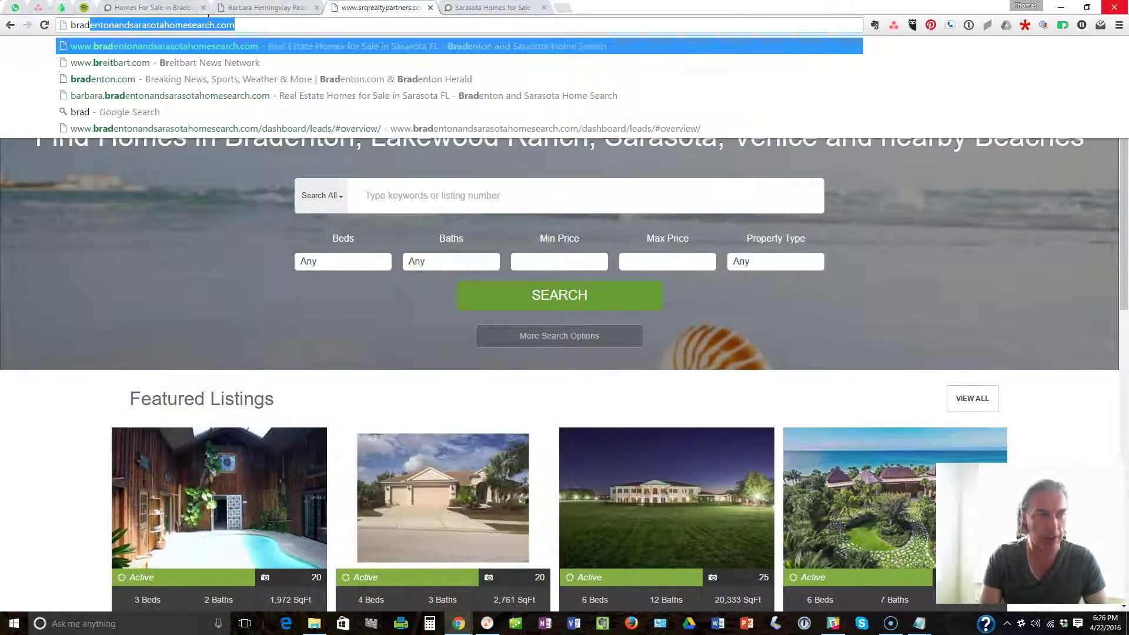
key(Return)
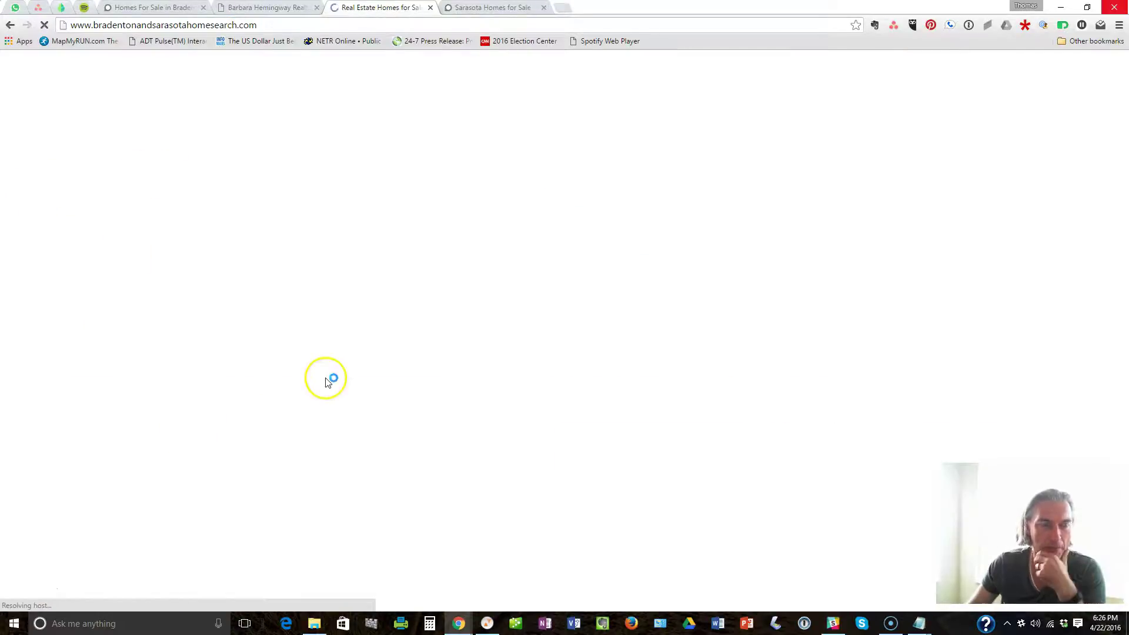
Step: Open the Homes For Sale in Bradenton Beach quick search and copy its full web address
scroll(505, 393, down, 5)
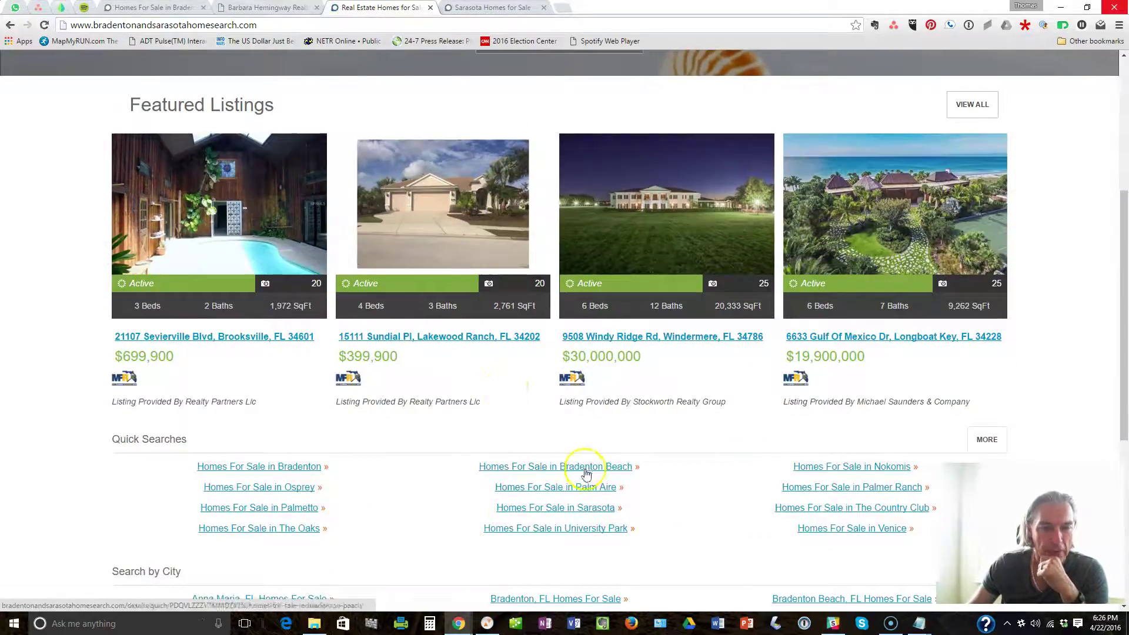
click(587, 467)
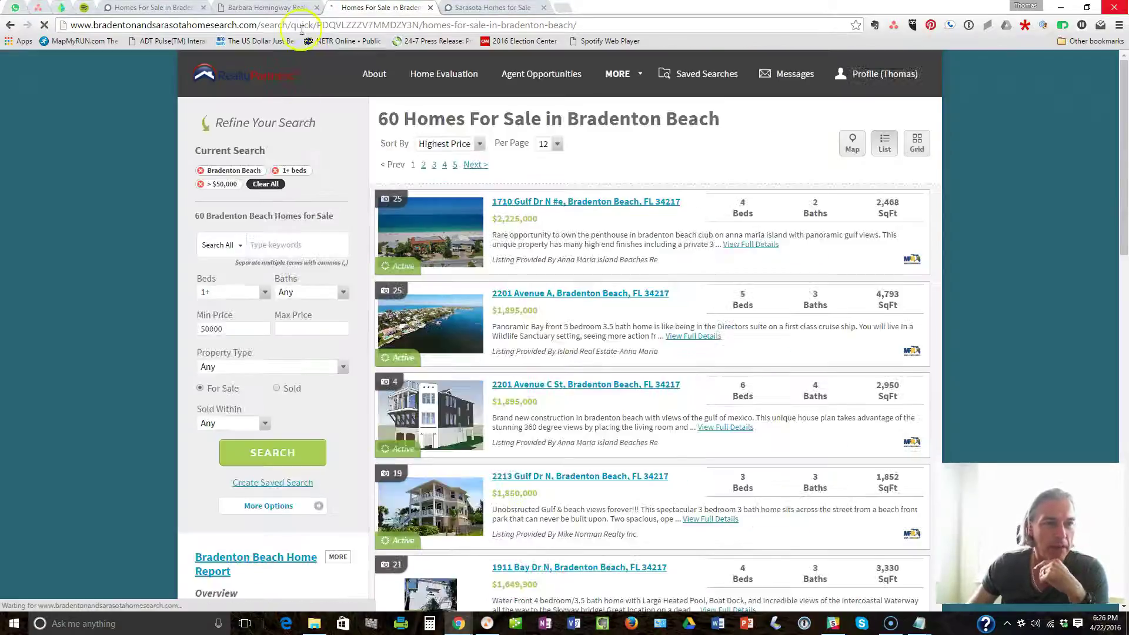
right_click(302, 23)
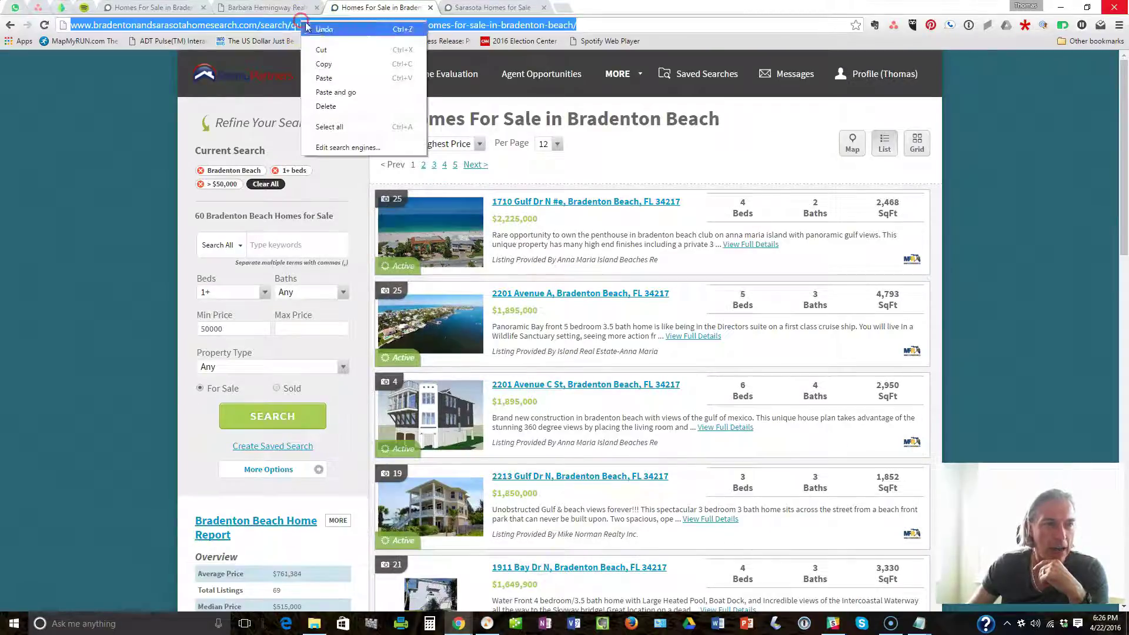
click(329, 63)
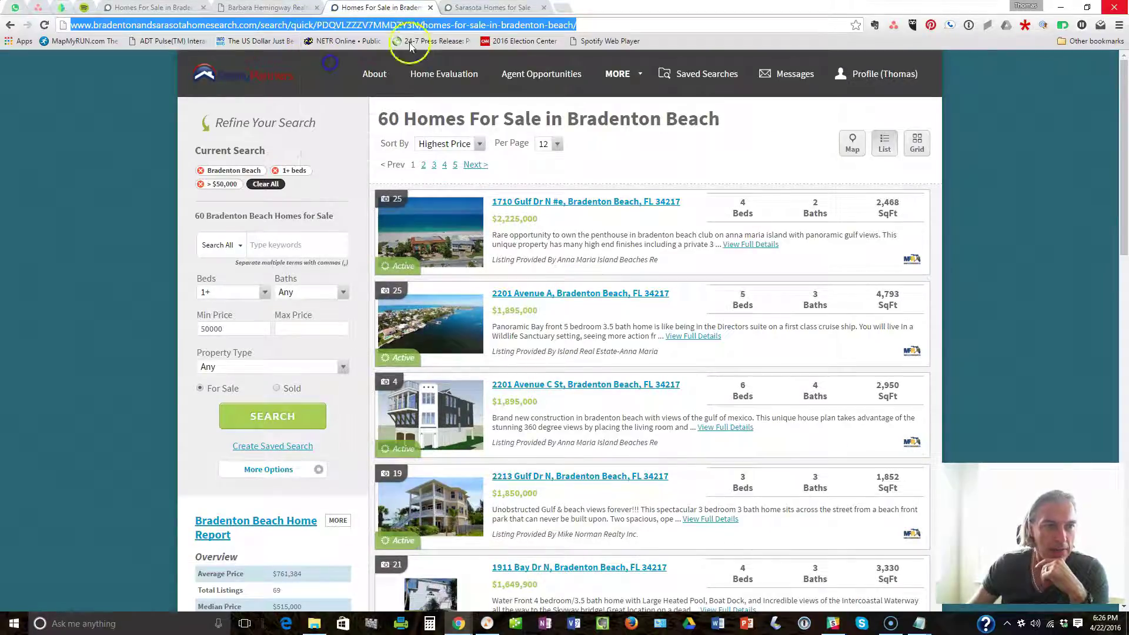
Step: Switch to the domain management browser window, maximize it, and review the Domain Panel page for srqrealtypartners.com
click(1060, 7)
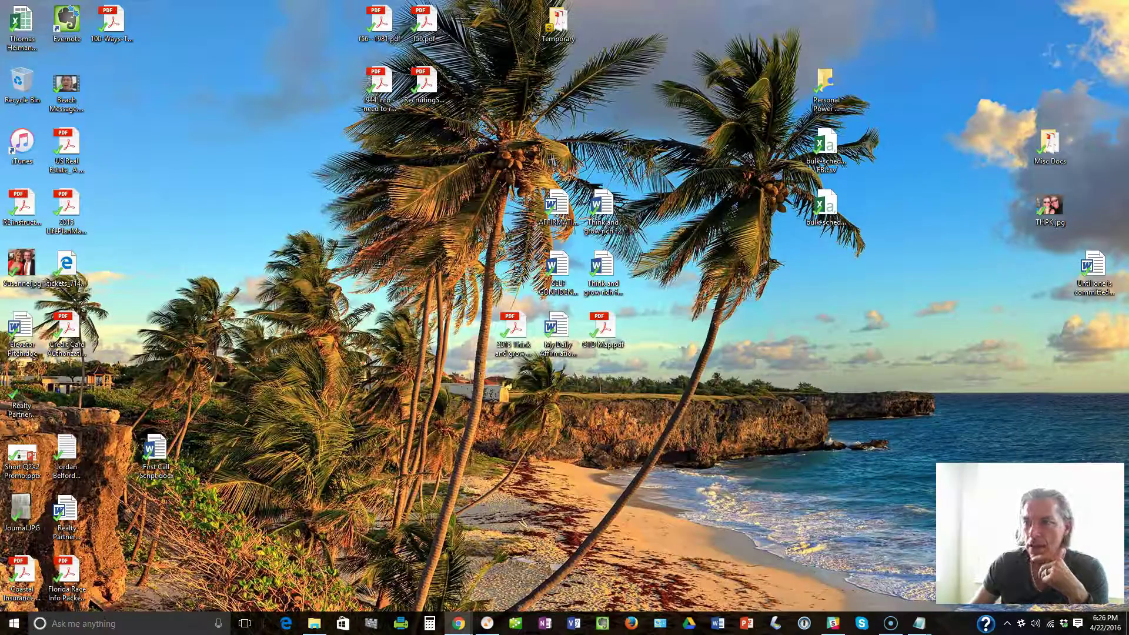
click(458, 623)
drag(546, 30, 507, 20)
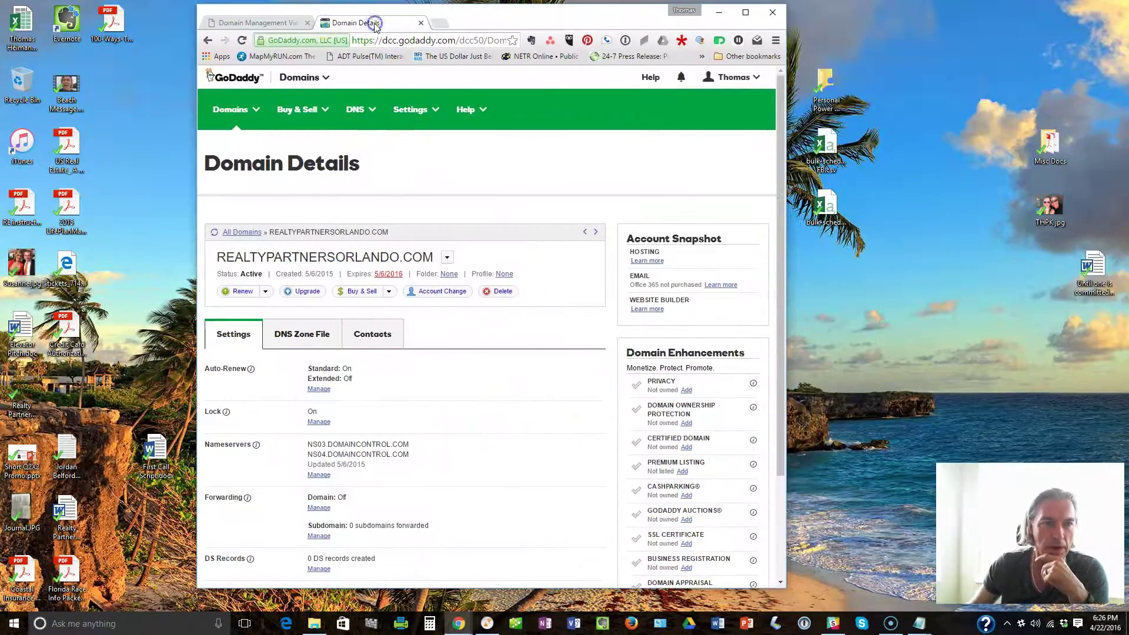
double_click(507, 20)
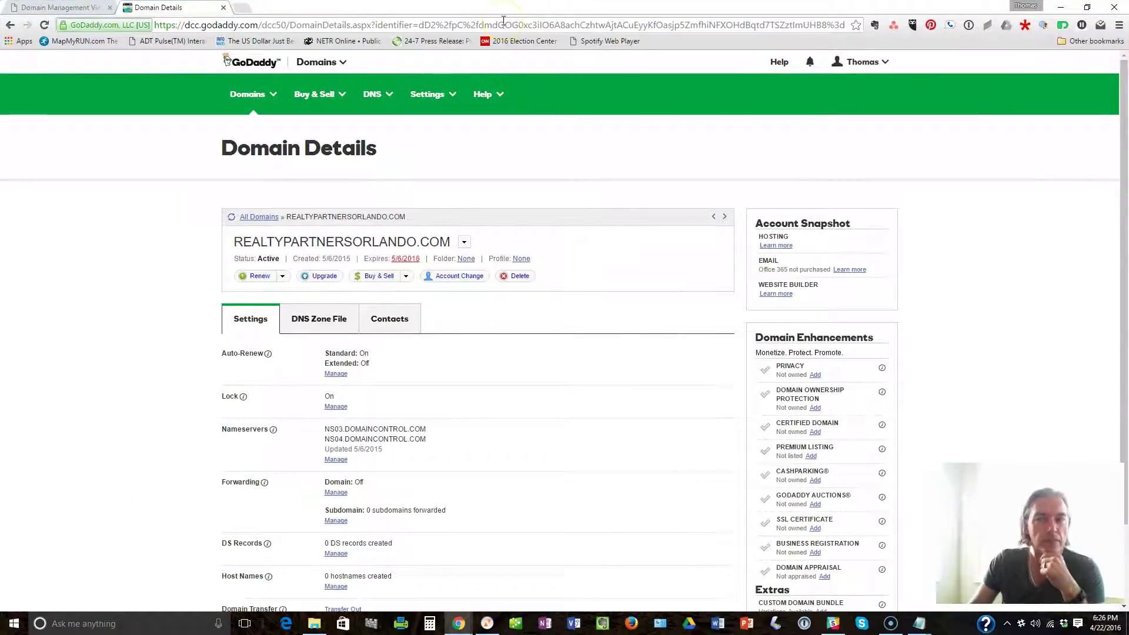
click(50, 7)
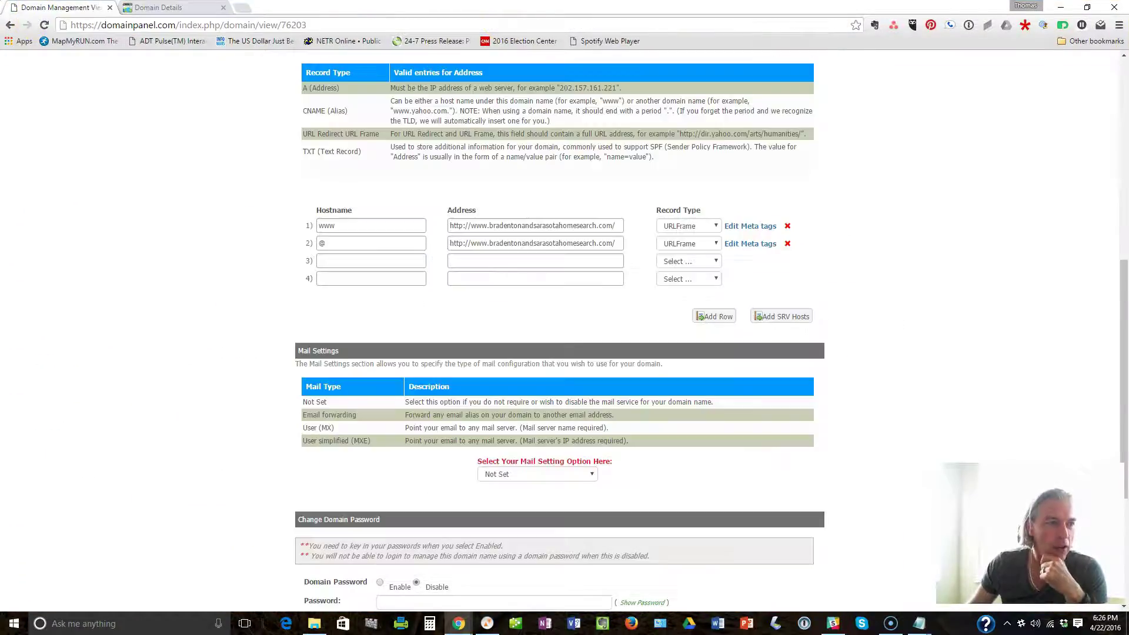
scroll(294, 168, up, 5)
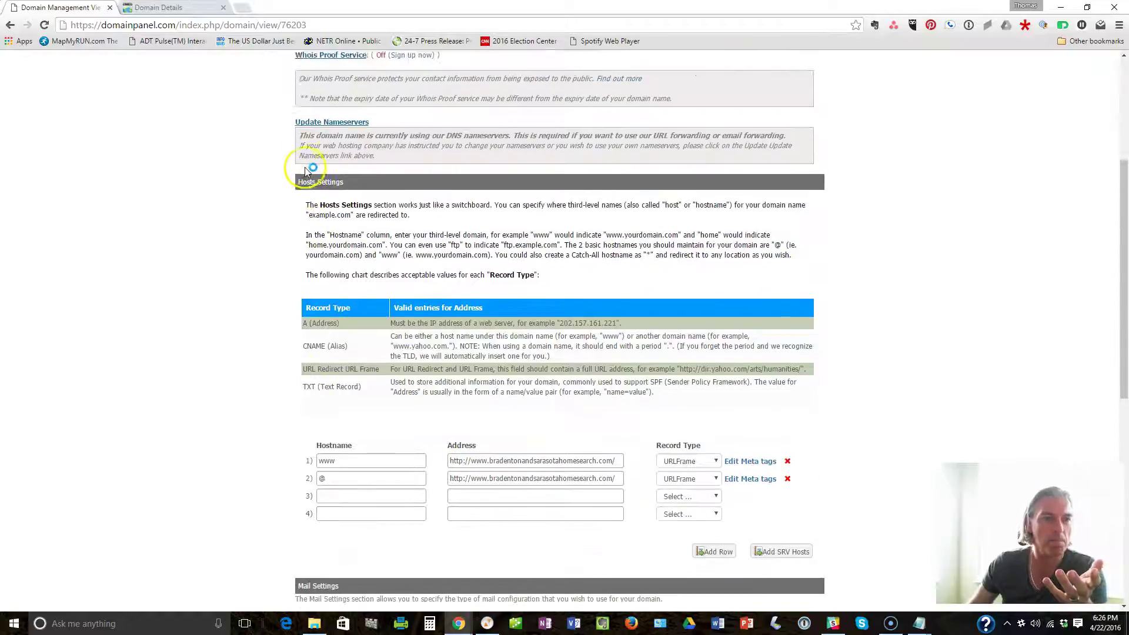
scroll(305, 173, up, 3)
scroll(304, 168, down, 2)
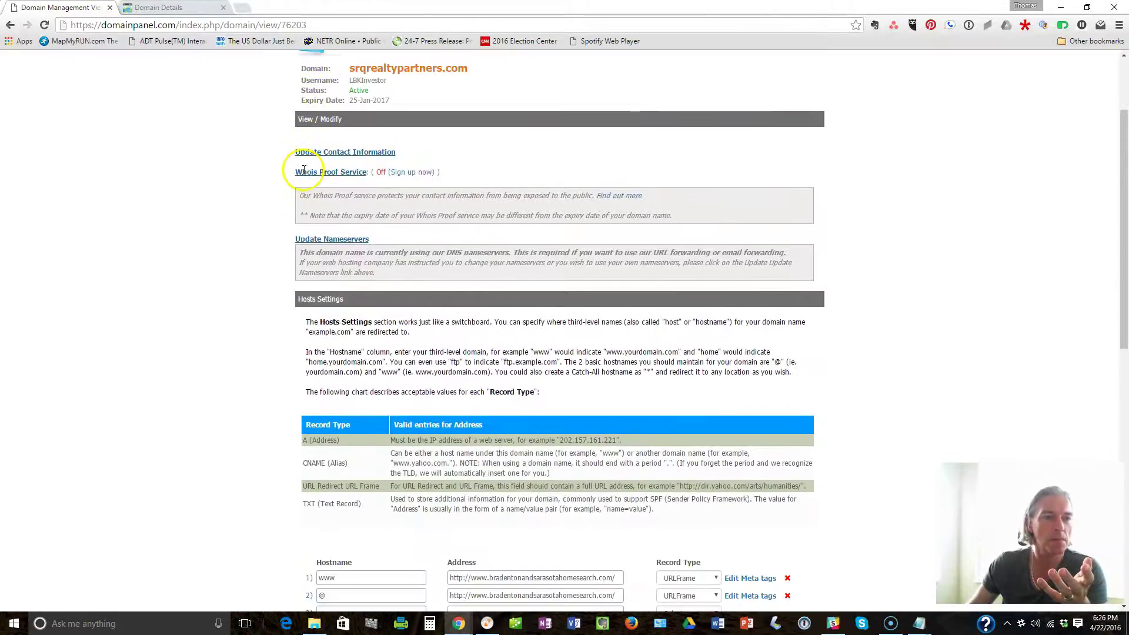
scroll(200, 112, up, 2)
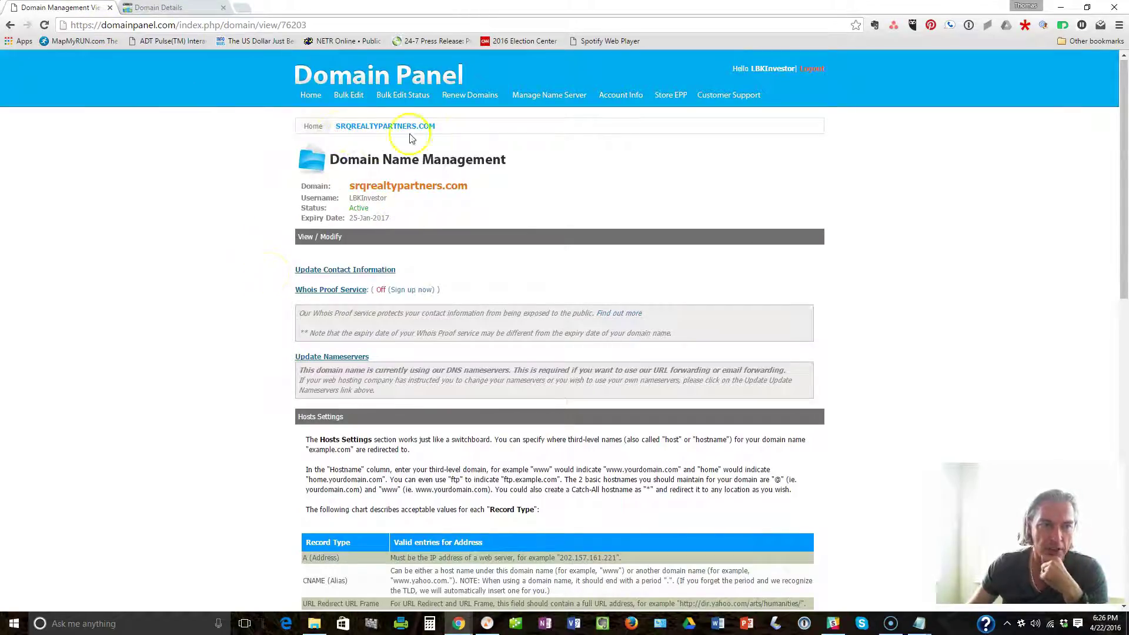
Step: Fill the third host record with hostname beach, the copied Bradenton Beach search address, and record type URL Redirect
scroll(136, 247, down, 6)
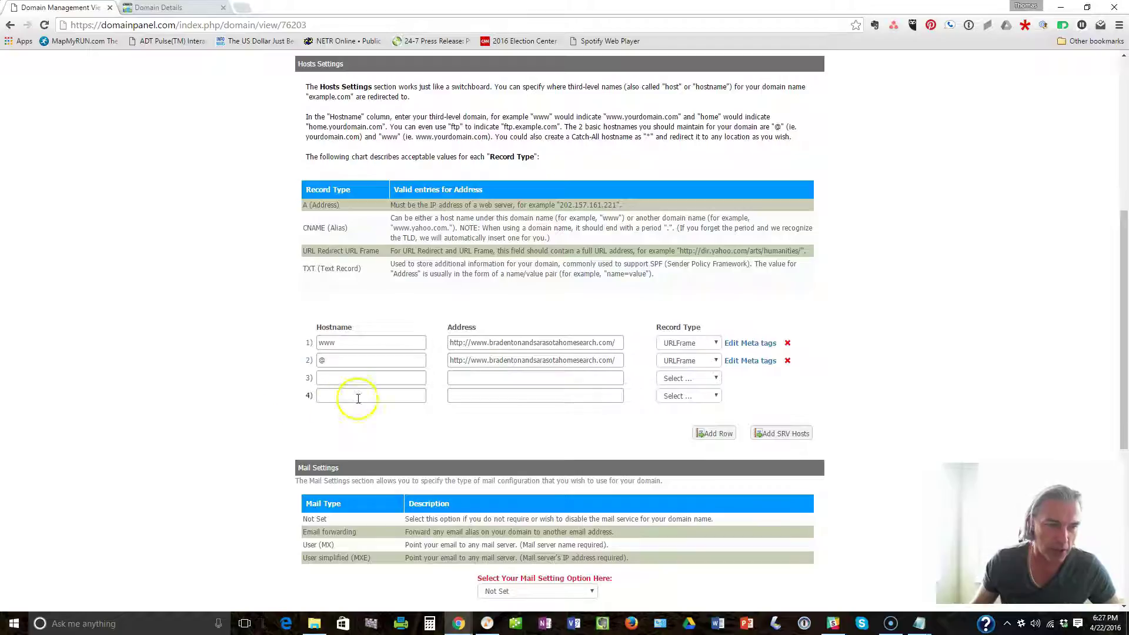
click(357, 378)
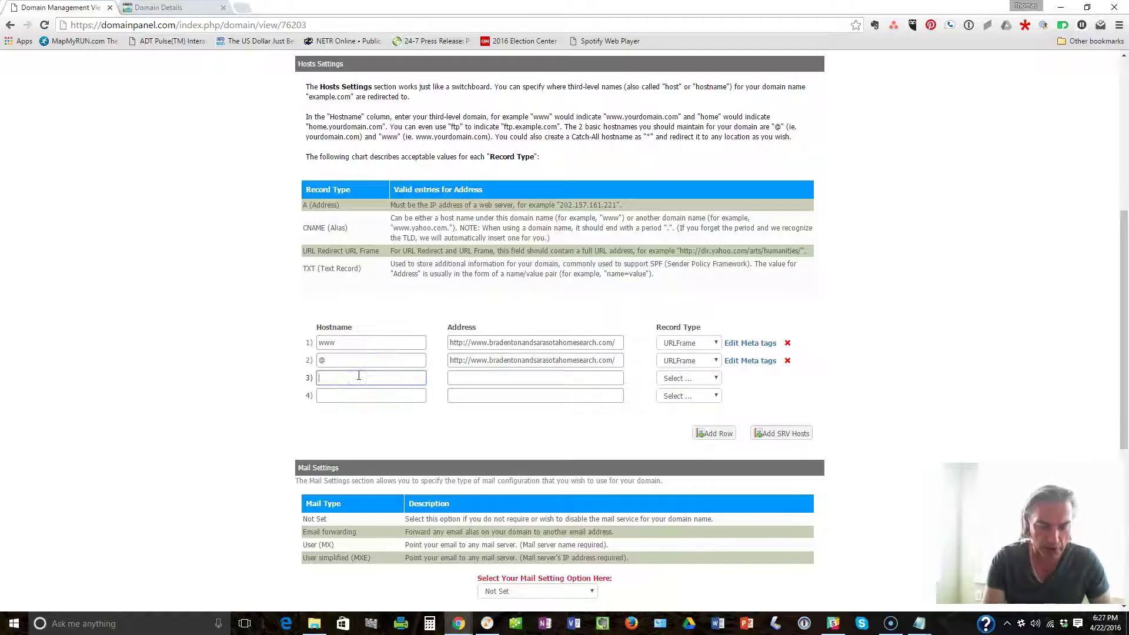
text(beach)
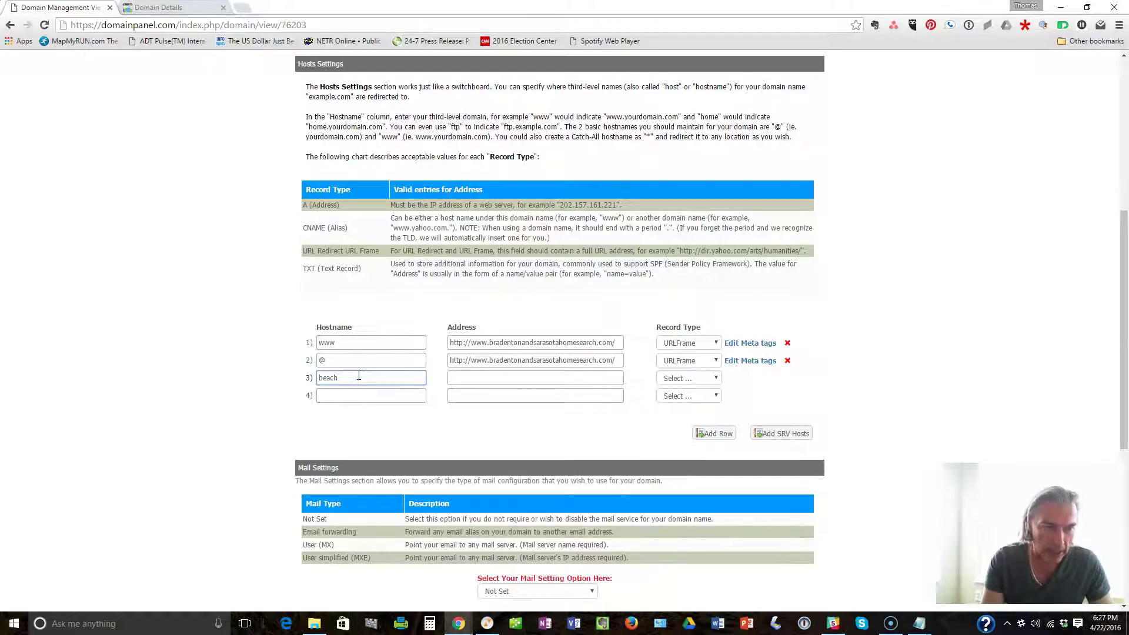
key(Tab)
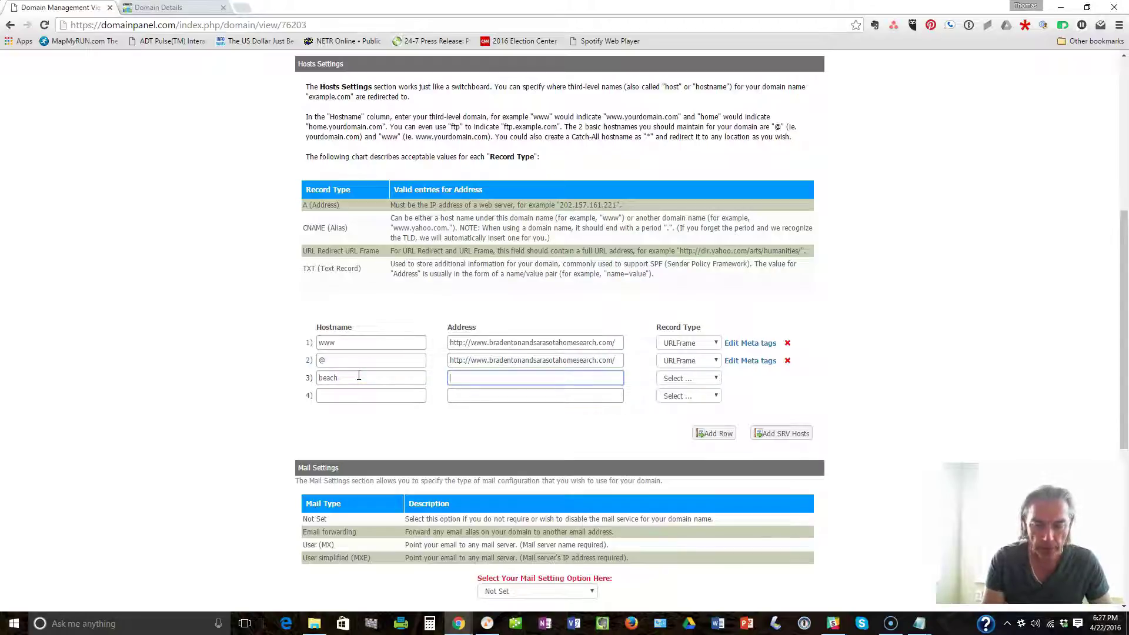
key(ctrl+v)
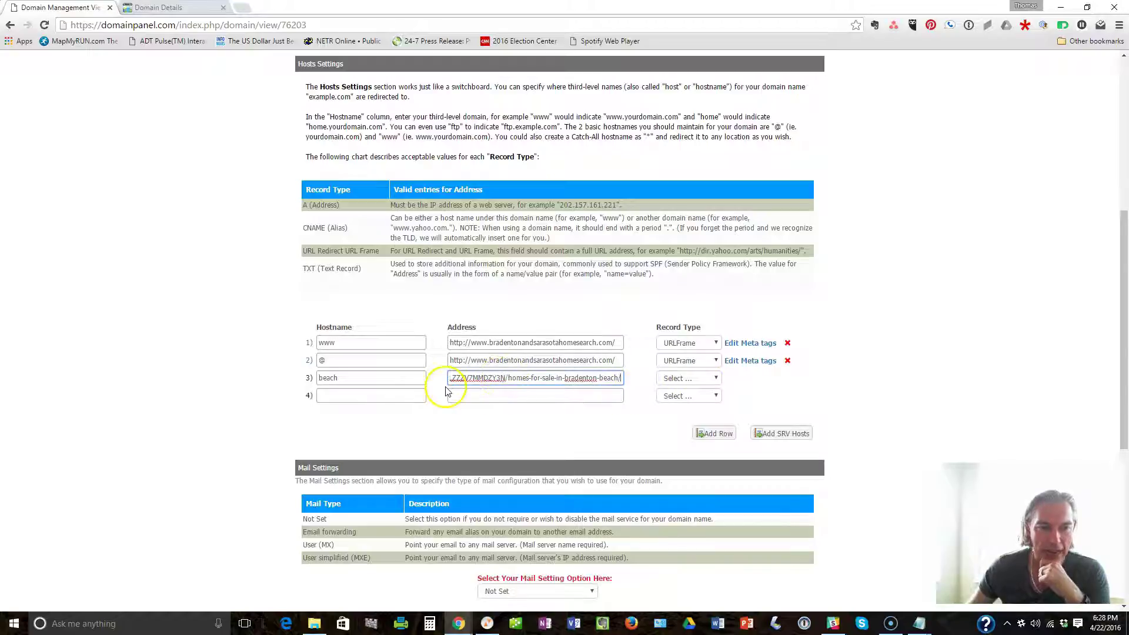
click(711, 378)
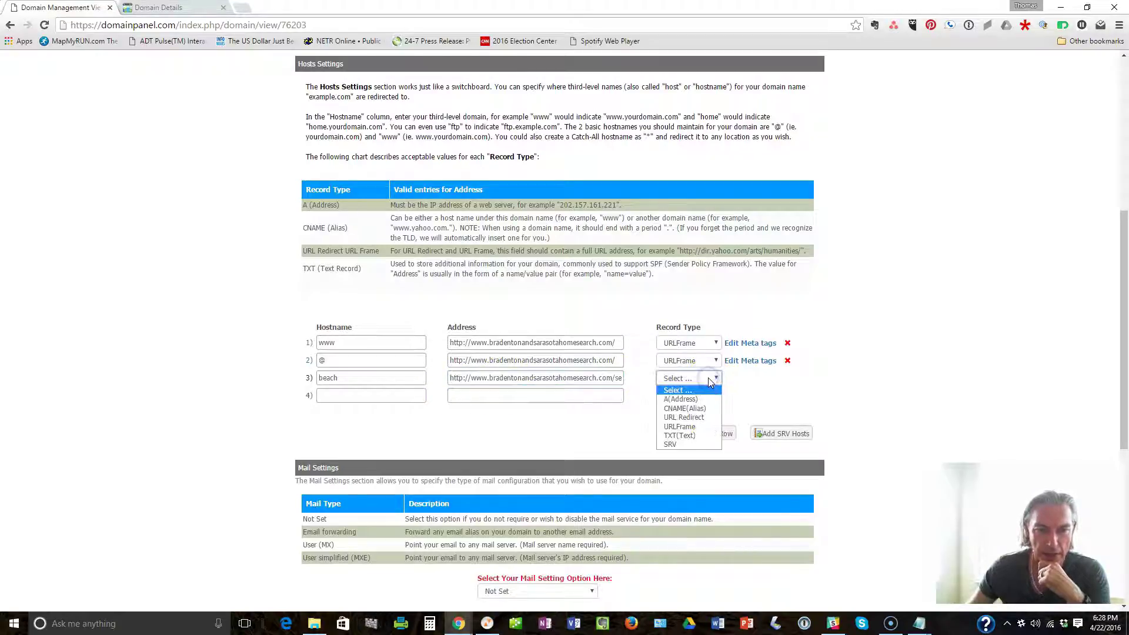
click(696, 419)
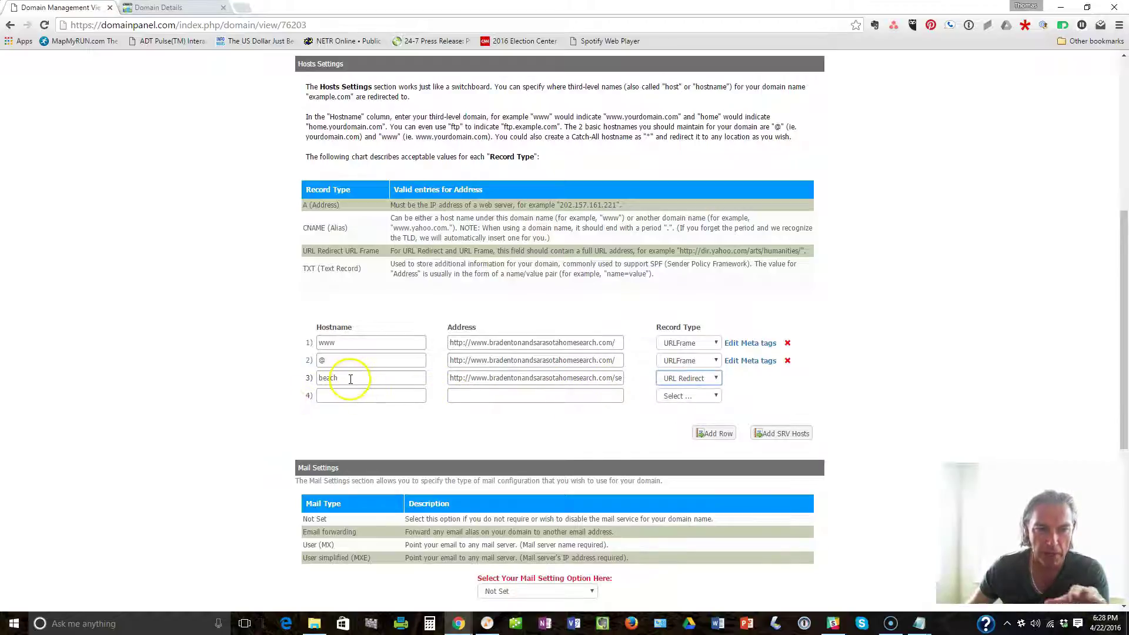
scroll(352, 371, up, 4)
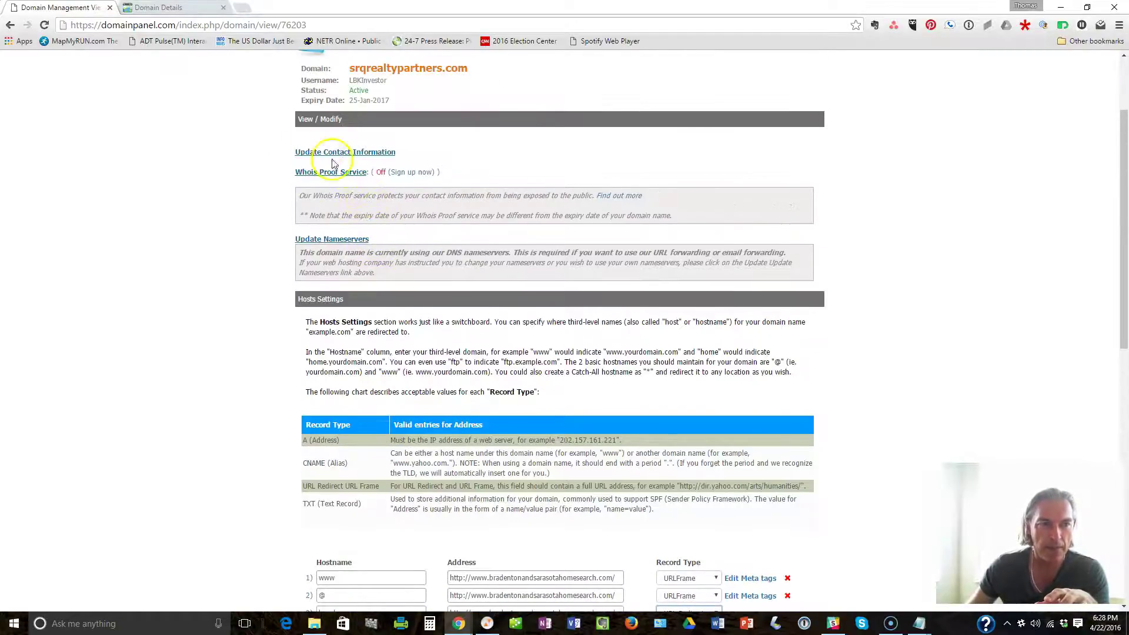
Step: Change the beach host record's type to URLFrame and apply the domain changes
scroll(544, 193, down, 3)
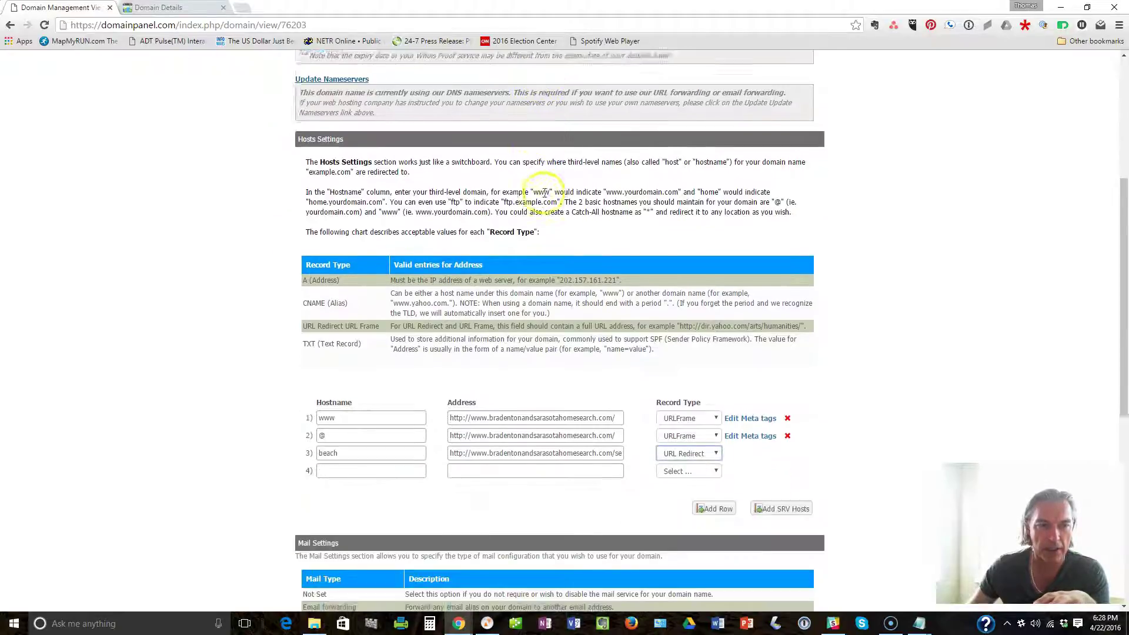
scroll(544, 193, down, 3)
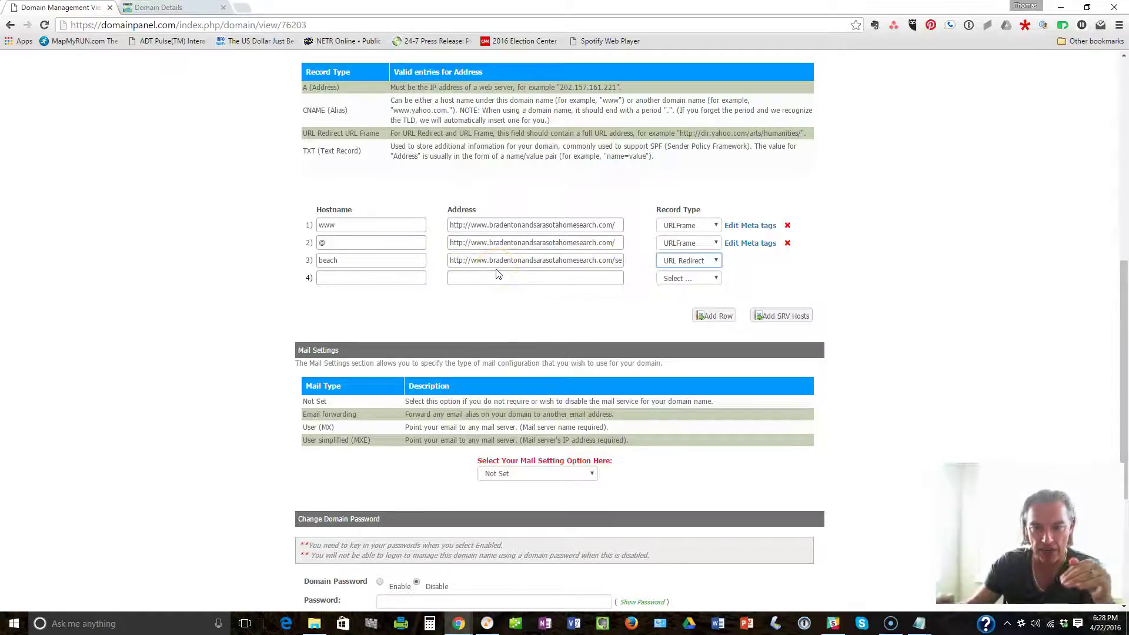
click(714, 261)
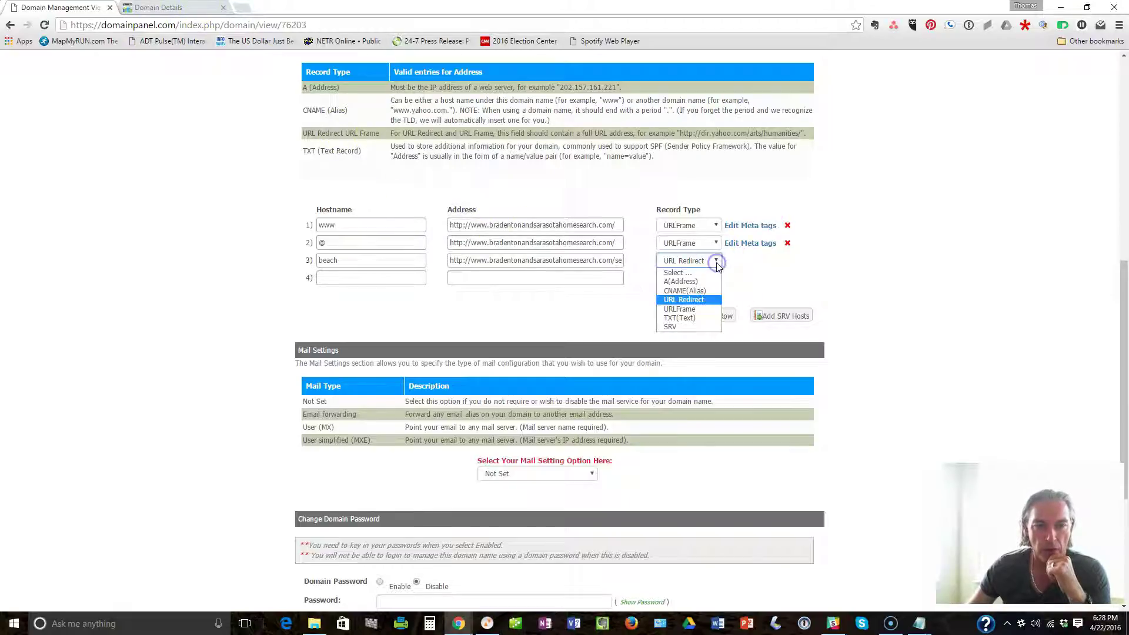
click(694, 310)
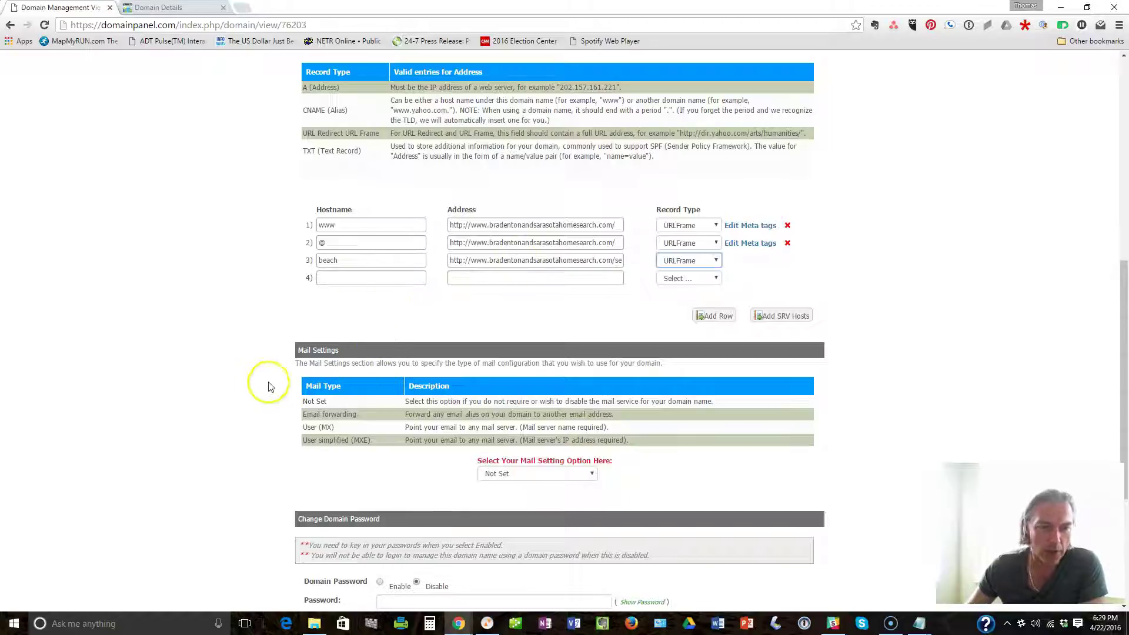
scroll(259, 389, down, 4)
scroll(484, 247, up, 4)
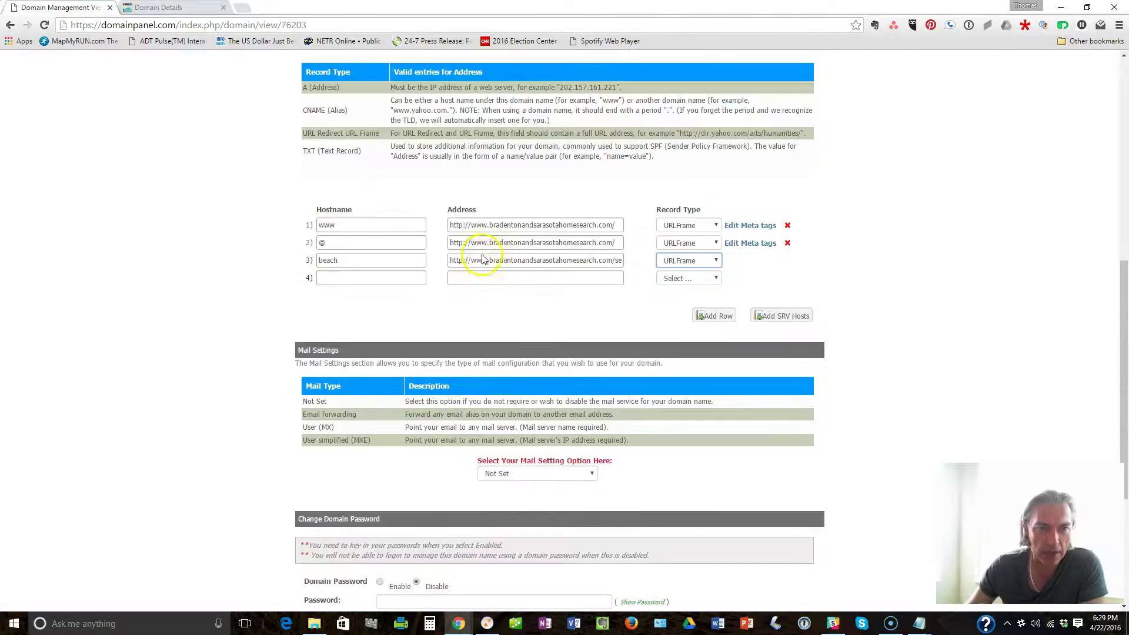
scroll(585, 283, down, 3)
click(335, 508)
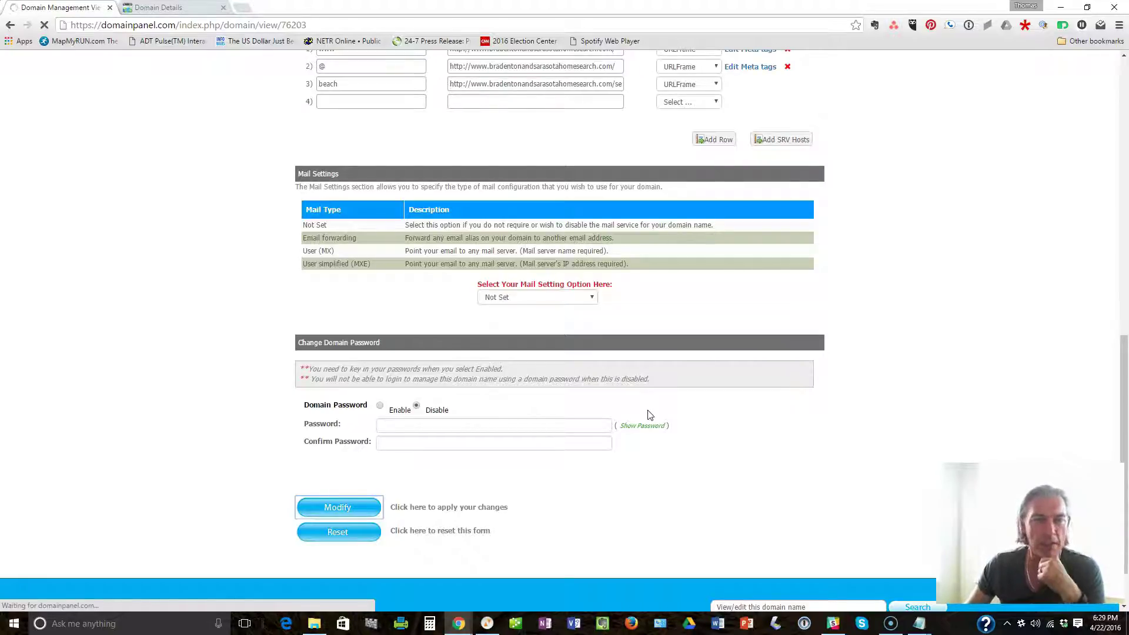
click(719, 378)
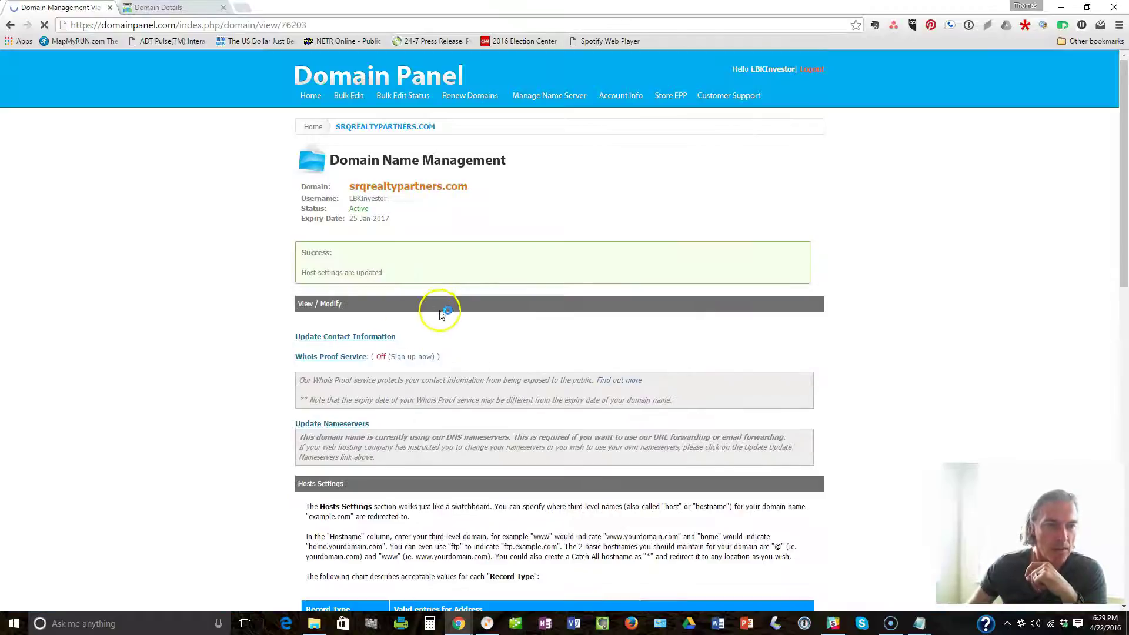
Step: Check the update message and the saved host records for srqrealtypartners.com, including the beach entry
drag(313, 272, 373, 272)
scroll(343, 274, down, 1)
scroll(343, 274, down, 8)
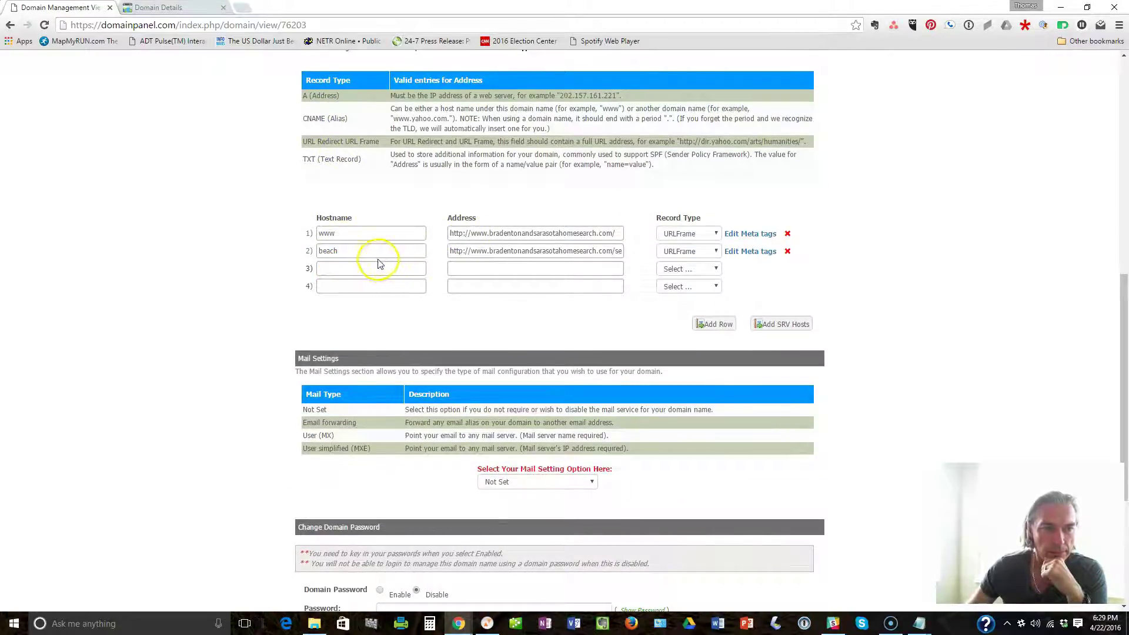
click(370, 249)
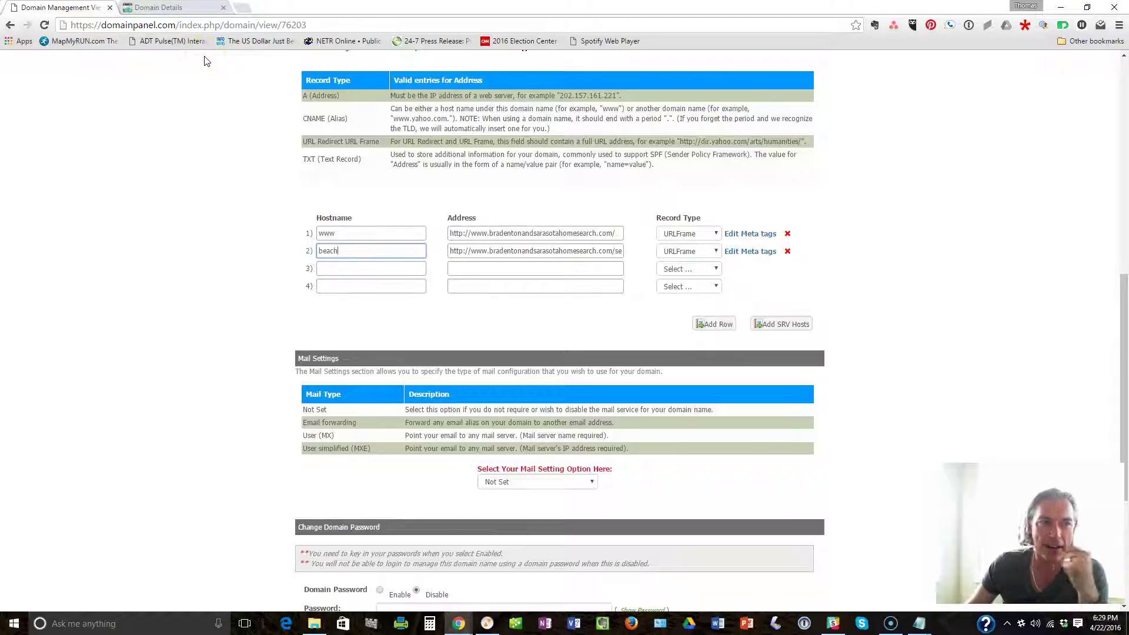
click(175, 9)
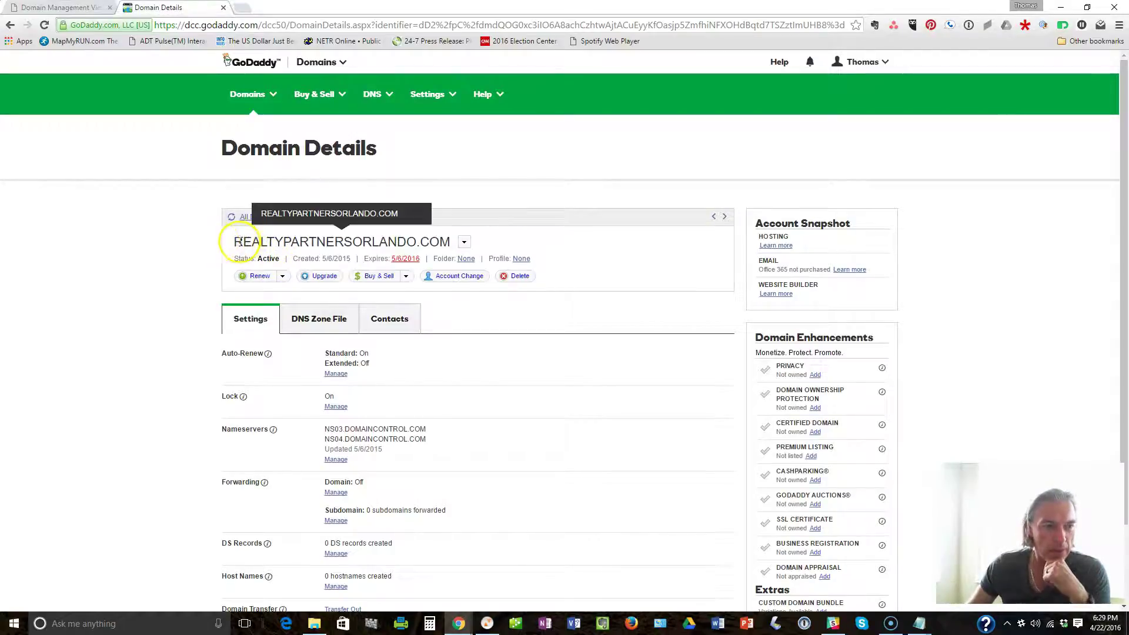
click(244, 8)
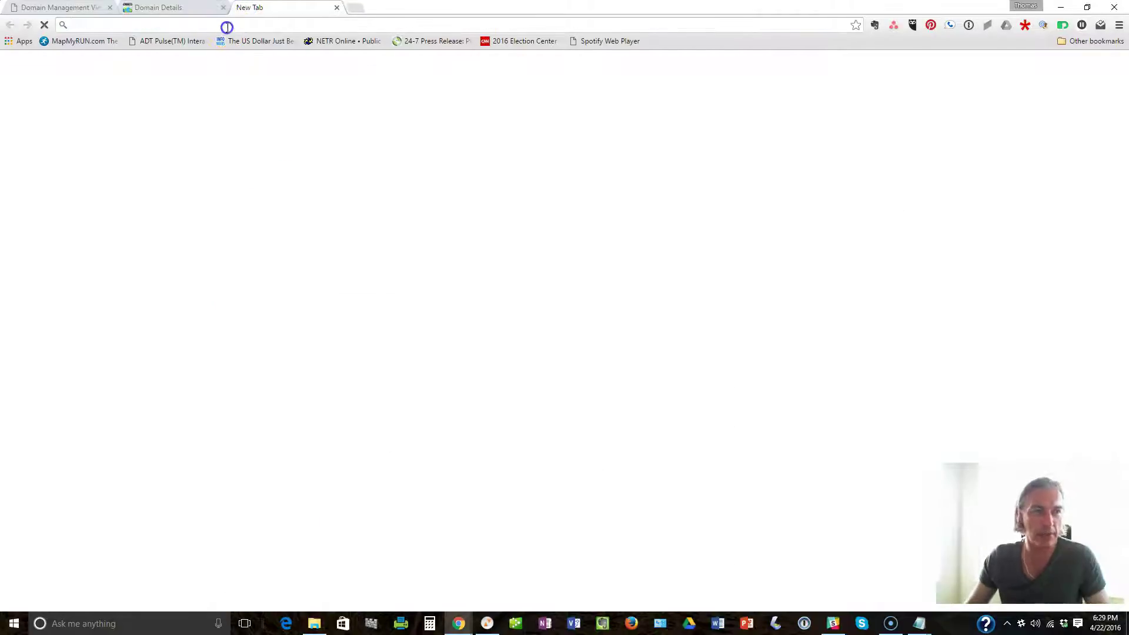
text(www.bradentonandsarasotahomesearch.com)
key(Return)
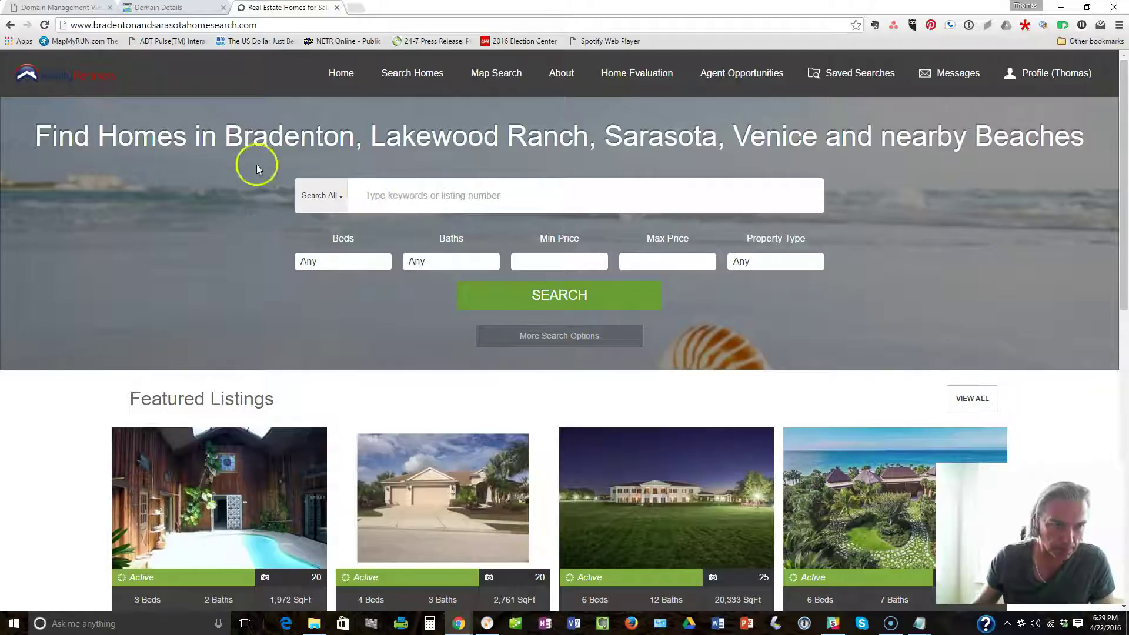
Step: Search the site for homes by city, choosing Orlando, FL
click(341, 203)
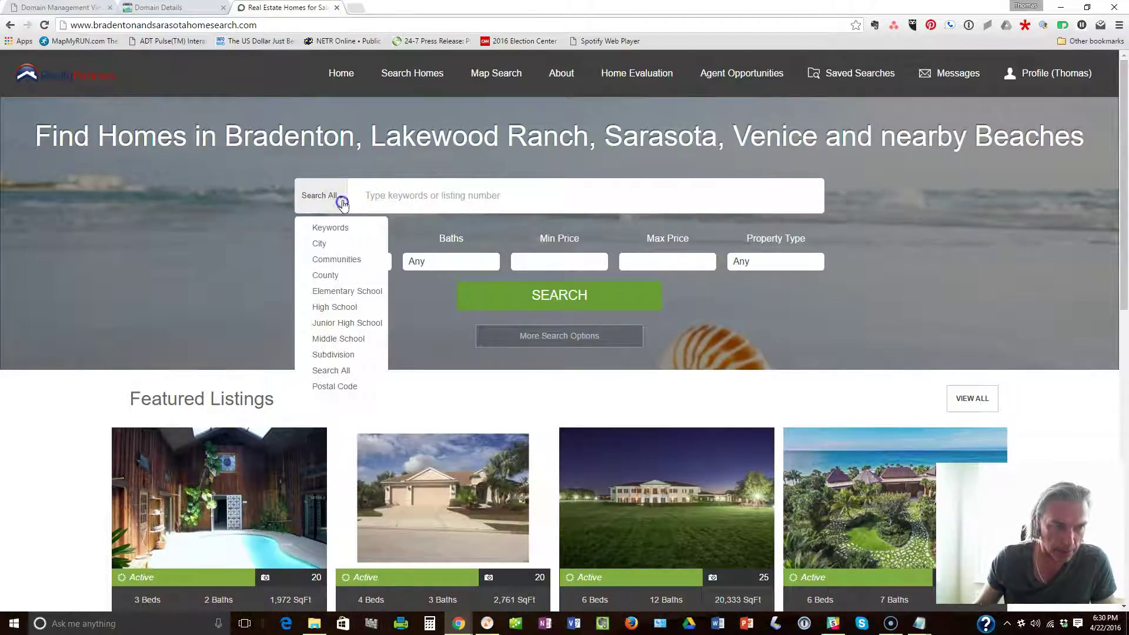
click(324, 244)
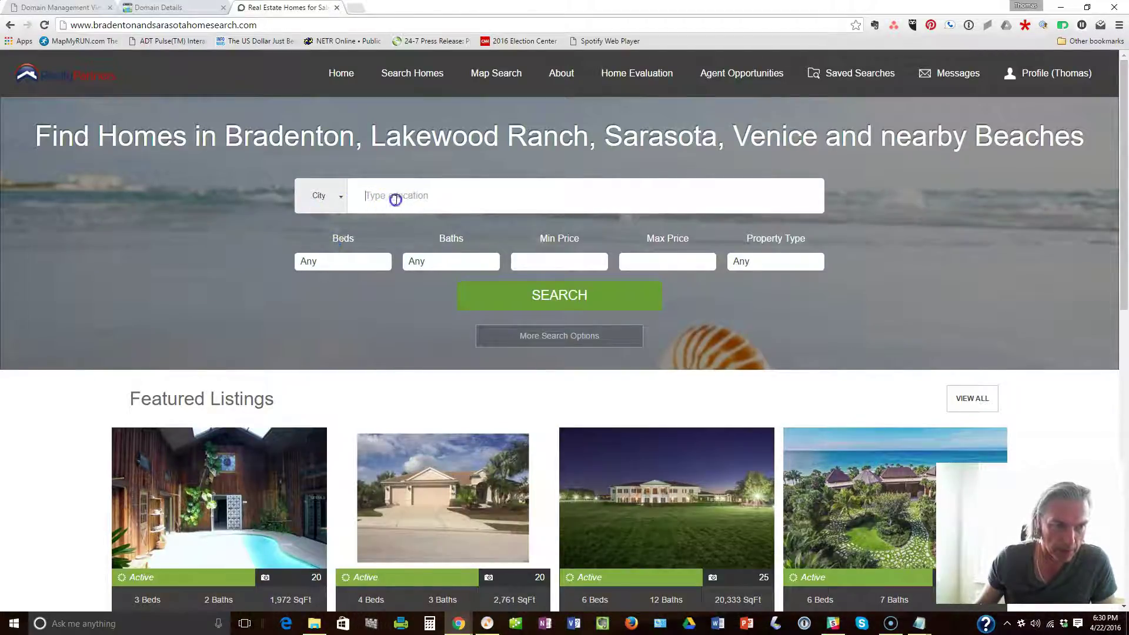
click(361, 202)
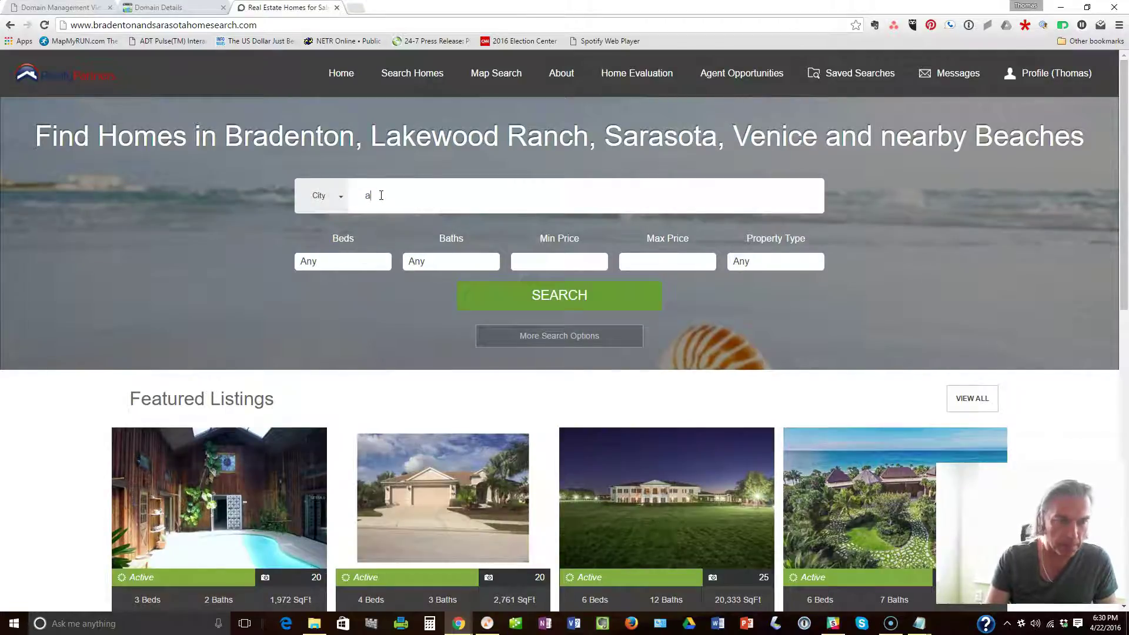
key(BackSpace)
text(Orlando)
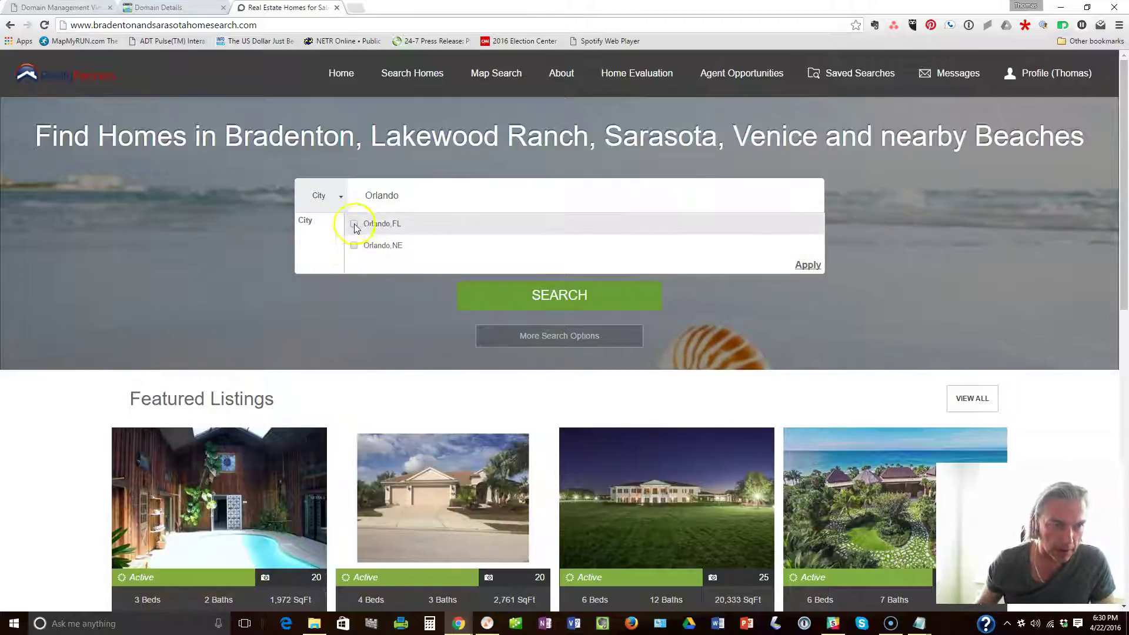
click(354, 224)
click(774, 326)
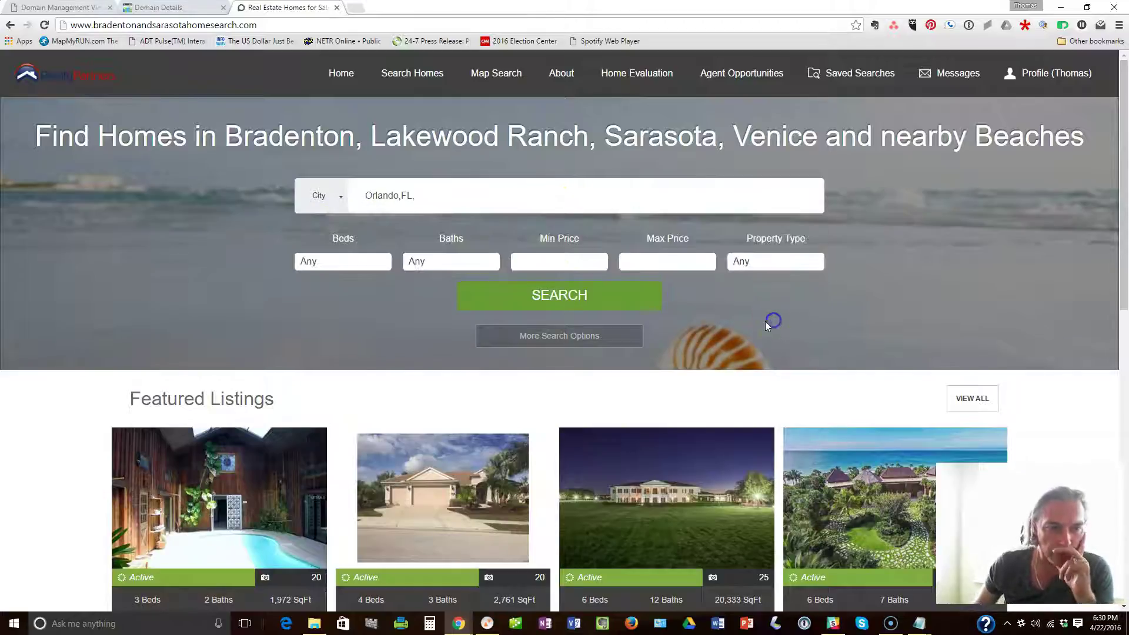
click(559, 296)
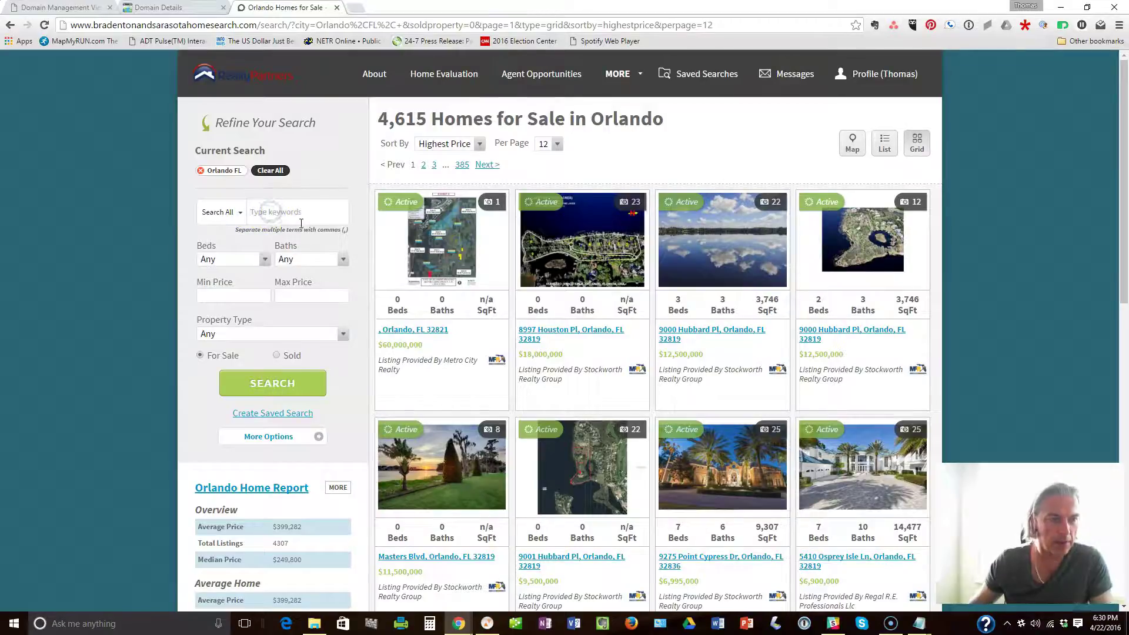
Step: Try to narrow the Orlando, FL search by adding the Orlando community
text(lando)
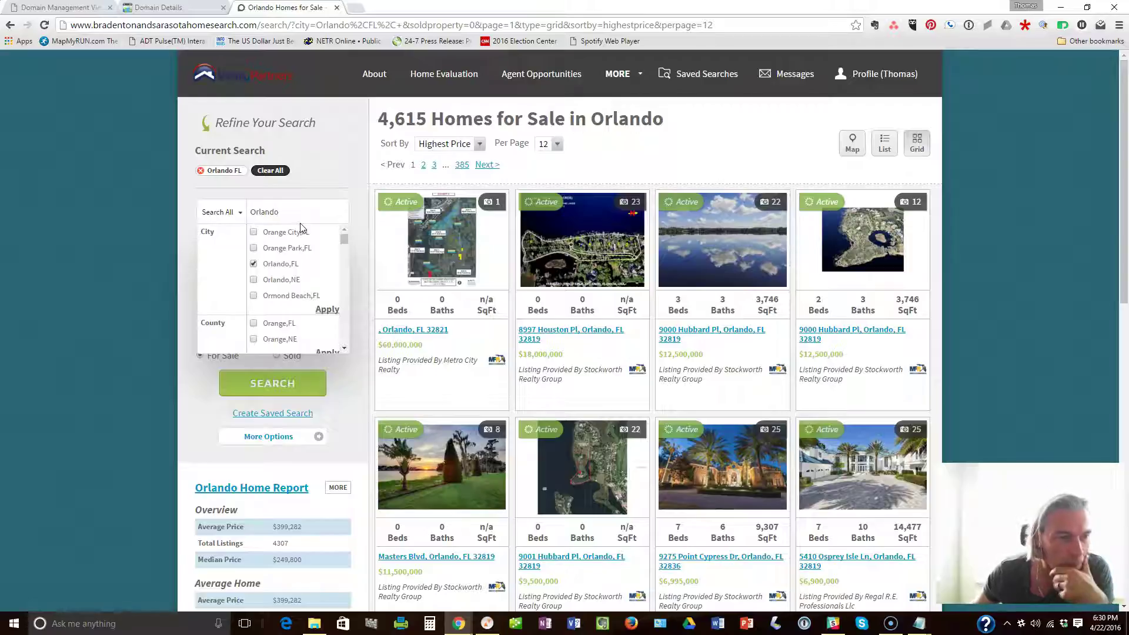
click(335, 264)
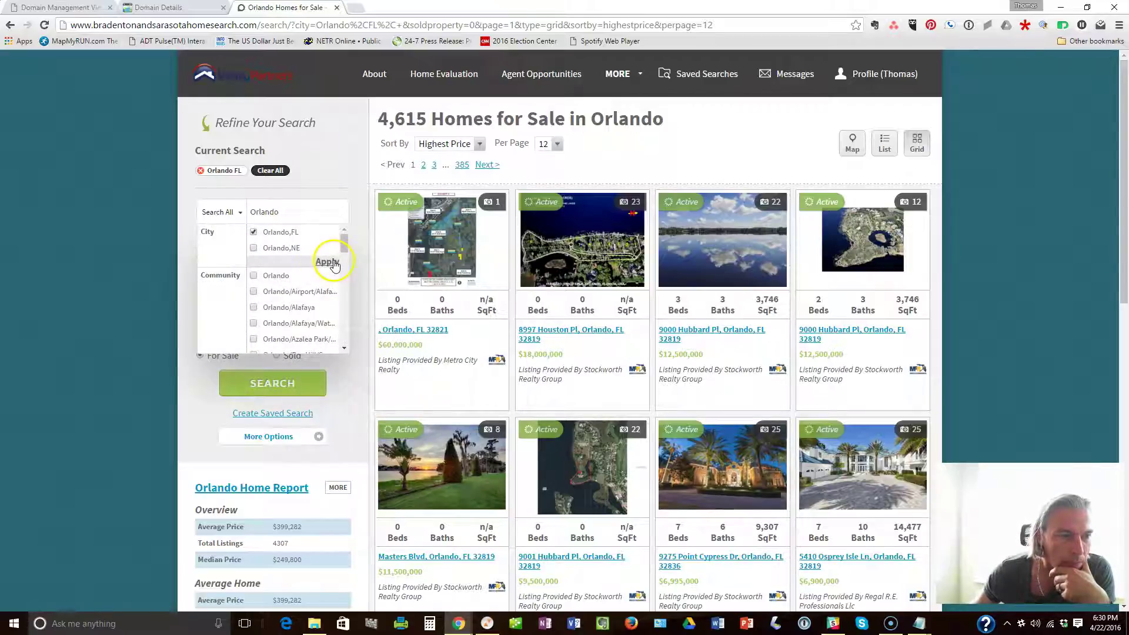
click(253, 276)
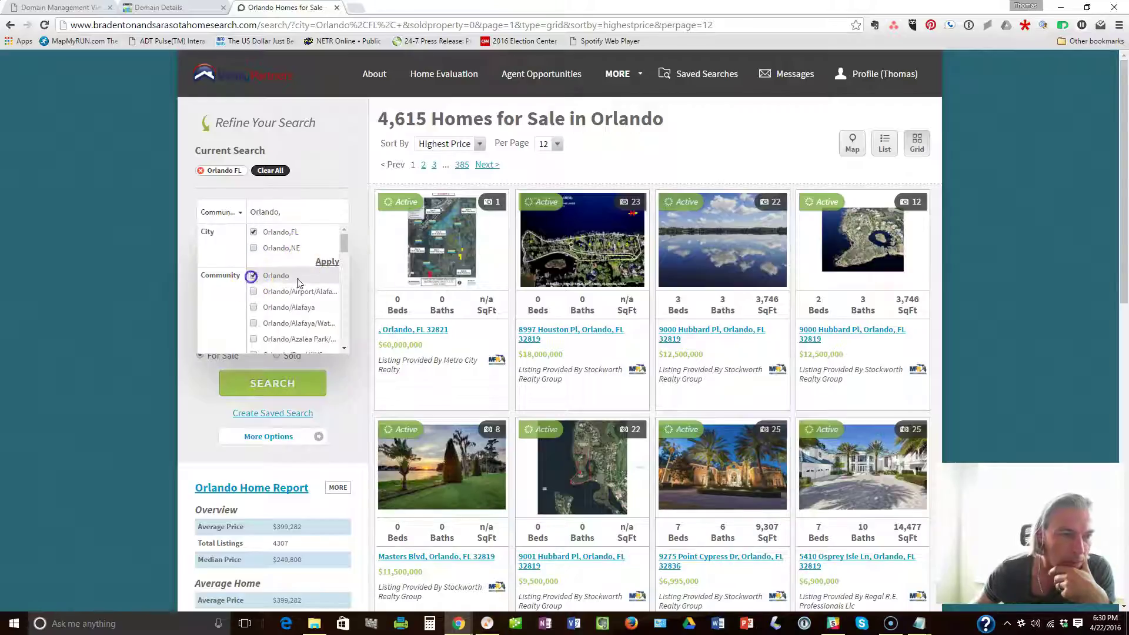
click(190, 391)
click(284, 382)
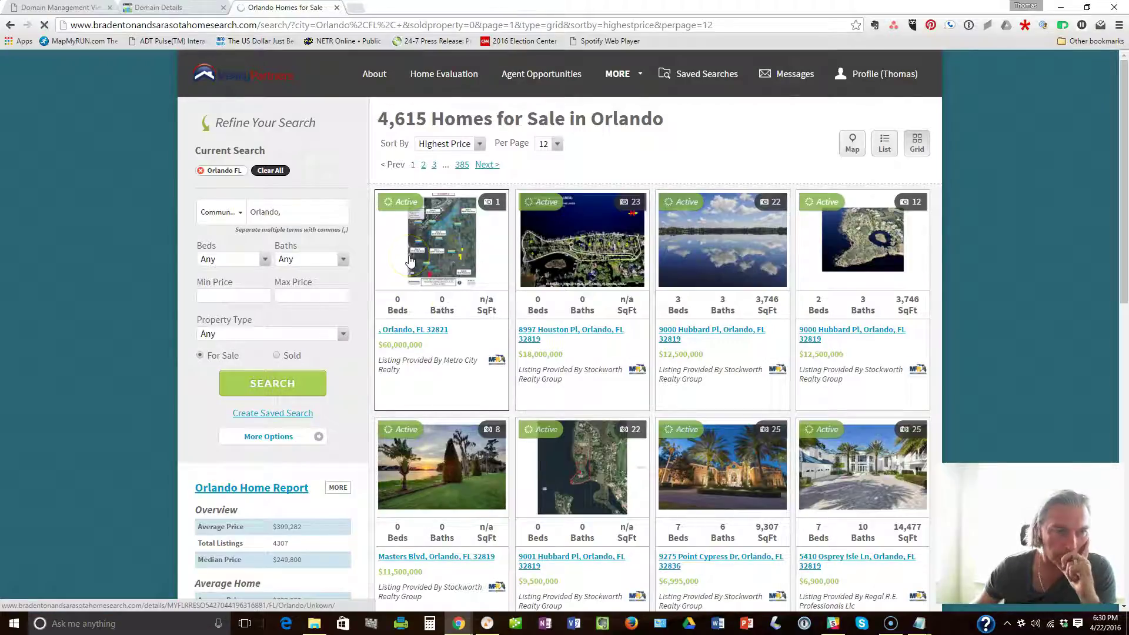
click(288, 419)
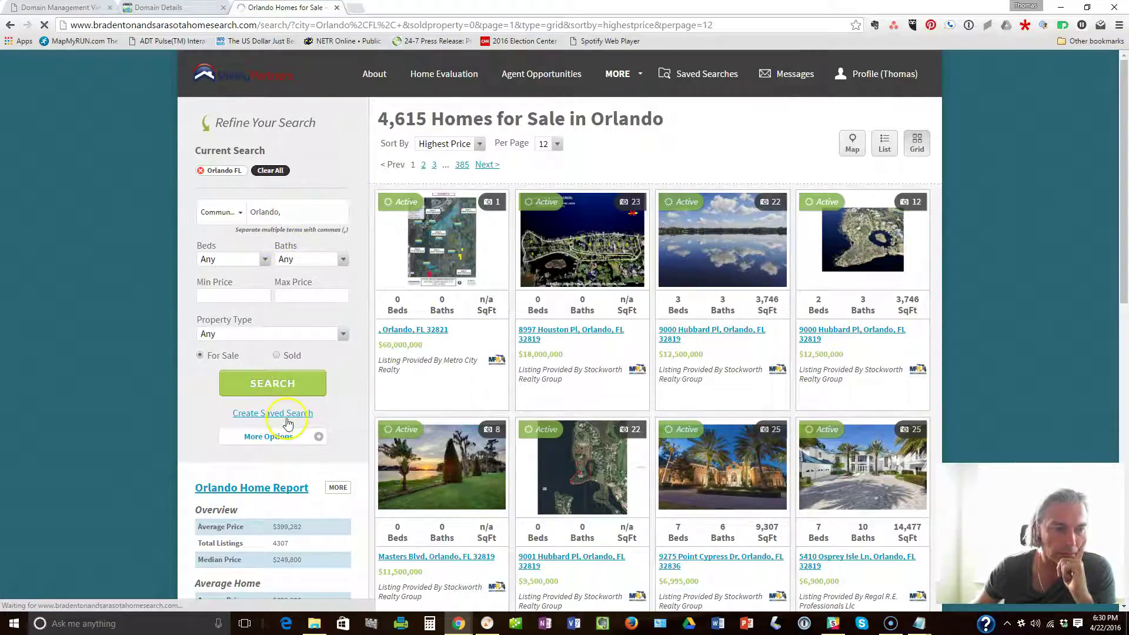
click(285, 383)
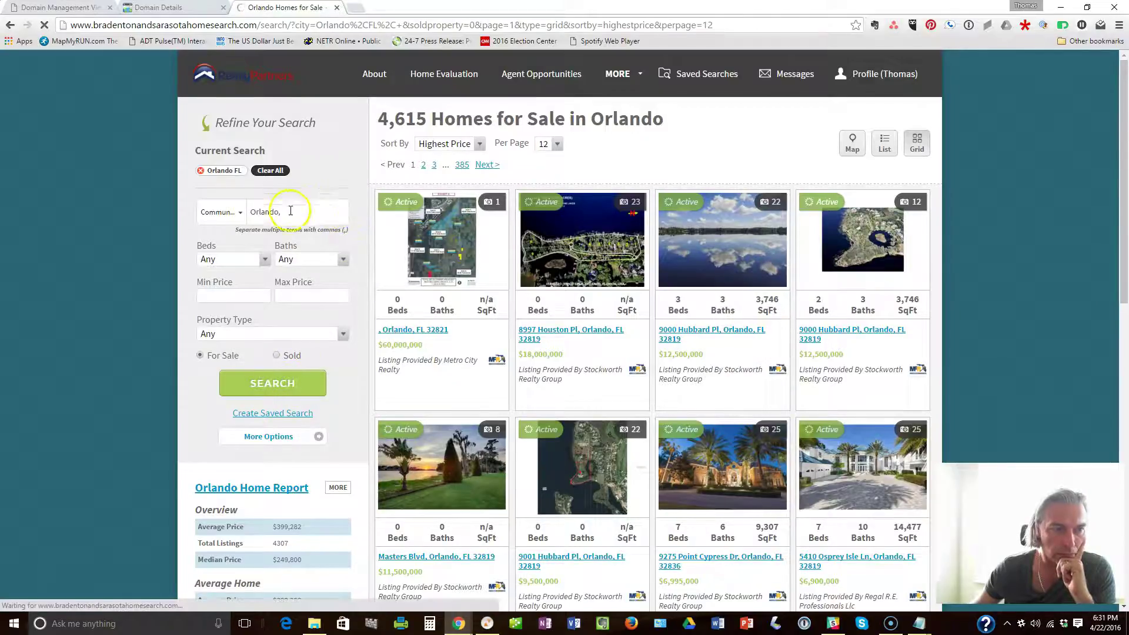
drag(291, 210, 217, 206)
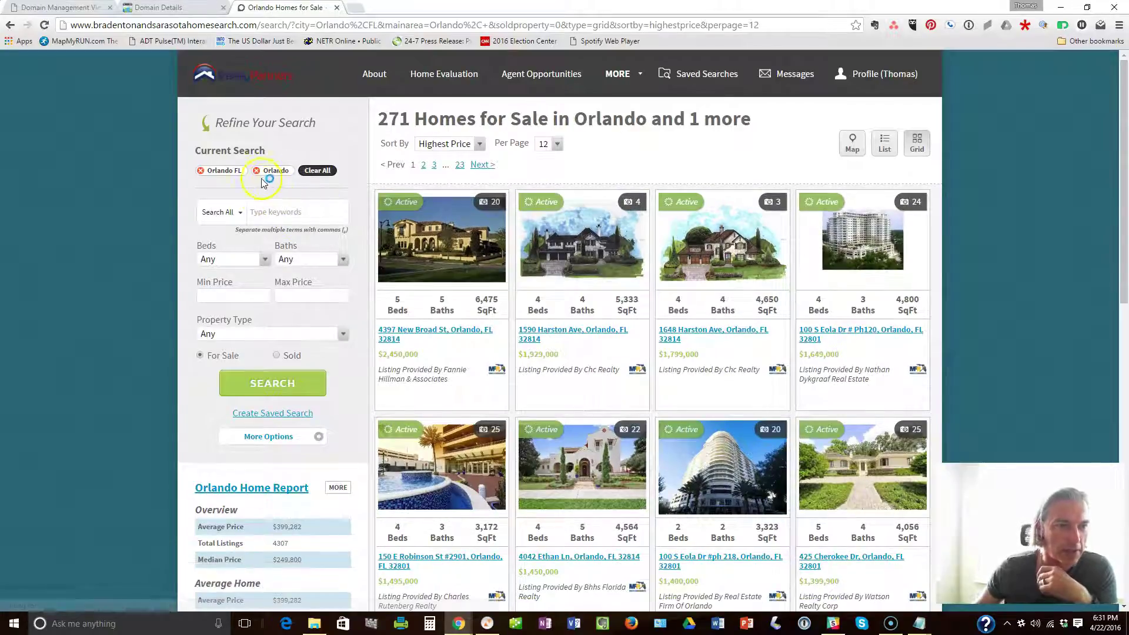
Step: Clear all search filters and run a new search by city for Orlando, FL
click(317, 171)
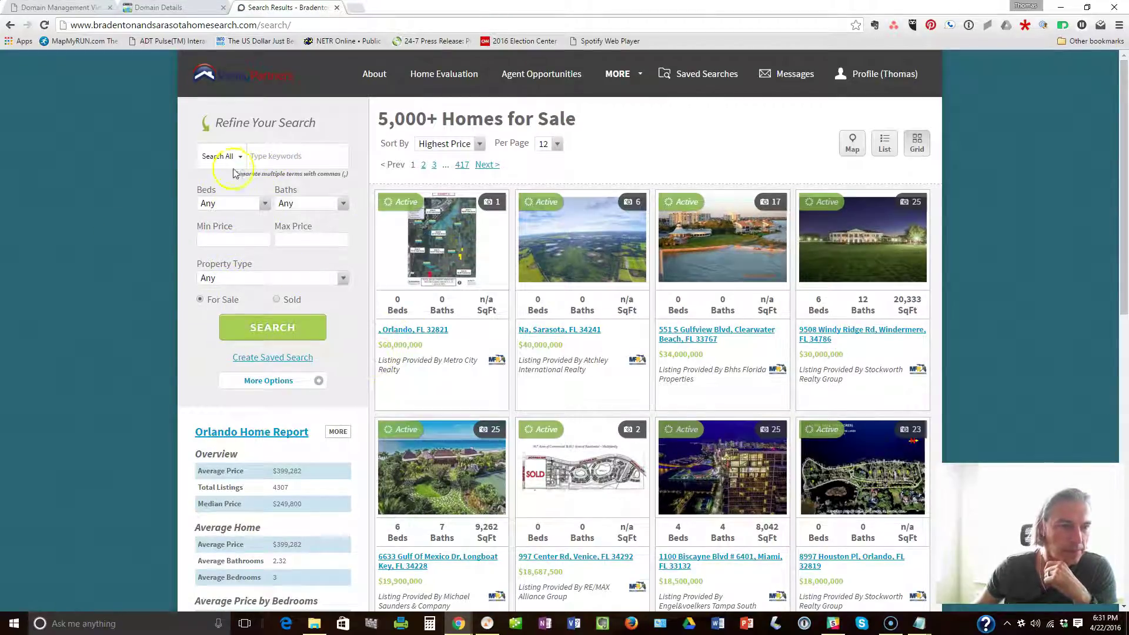
click(238, 157)
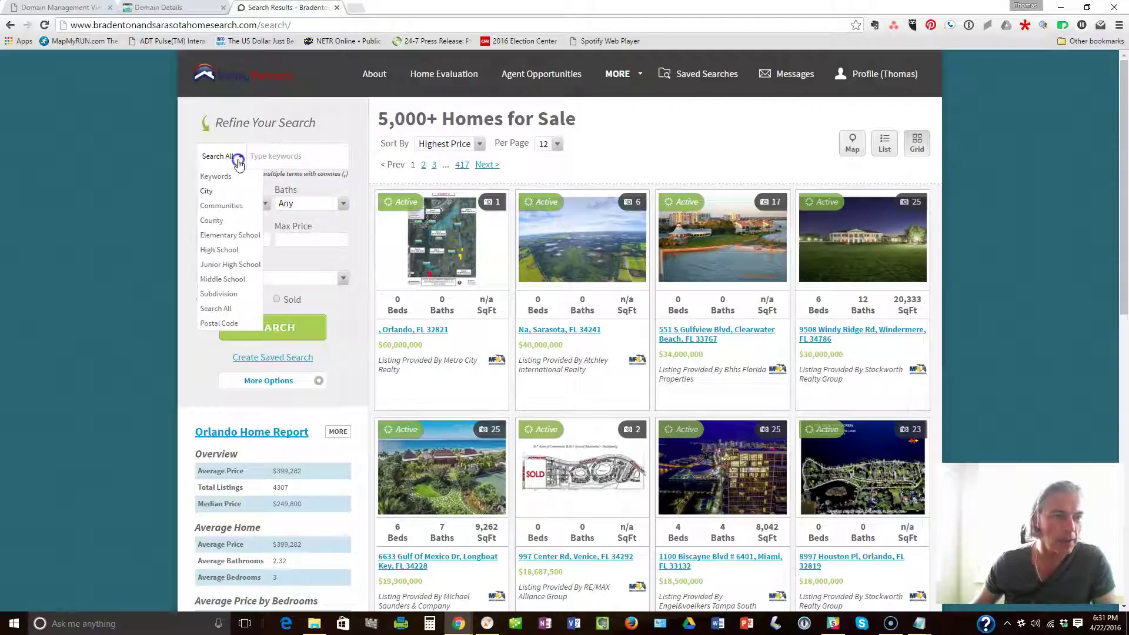
click(209, 191)
click(270, 161)
text(Orlando)
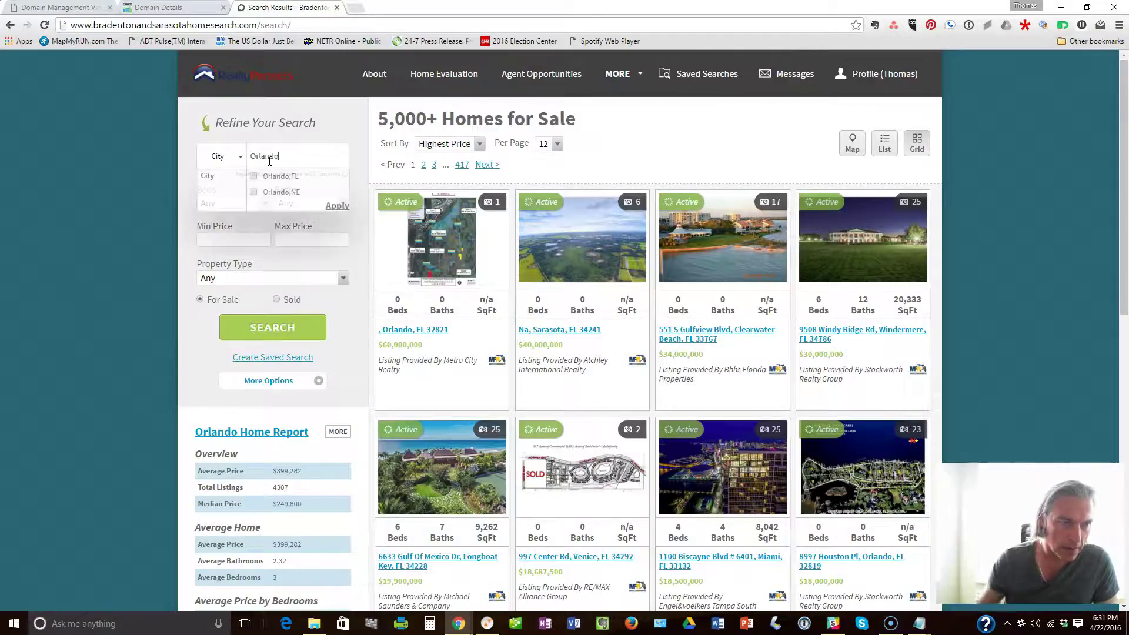
click(253, 177)
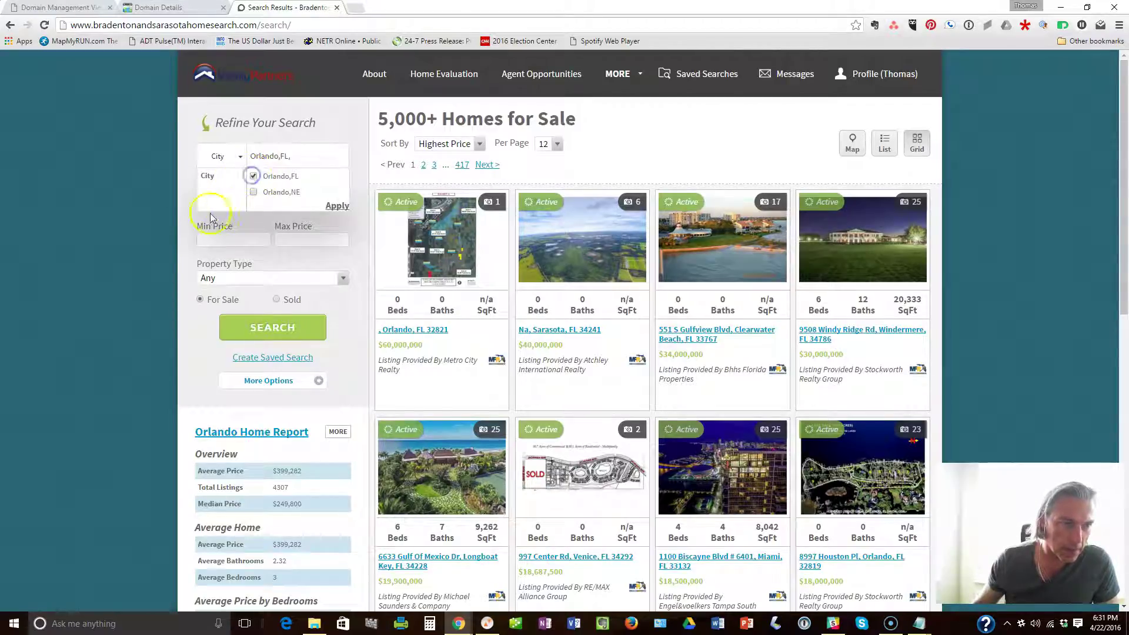
click(189, 230)
click(277, 327)
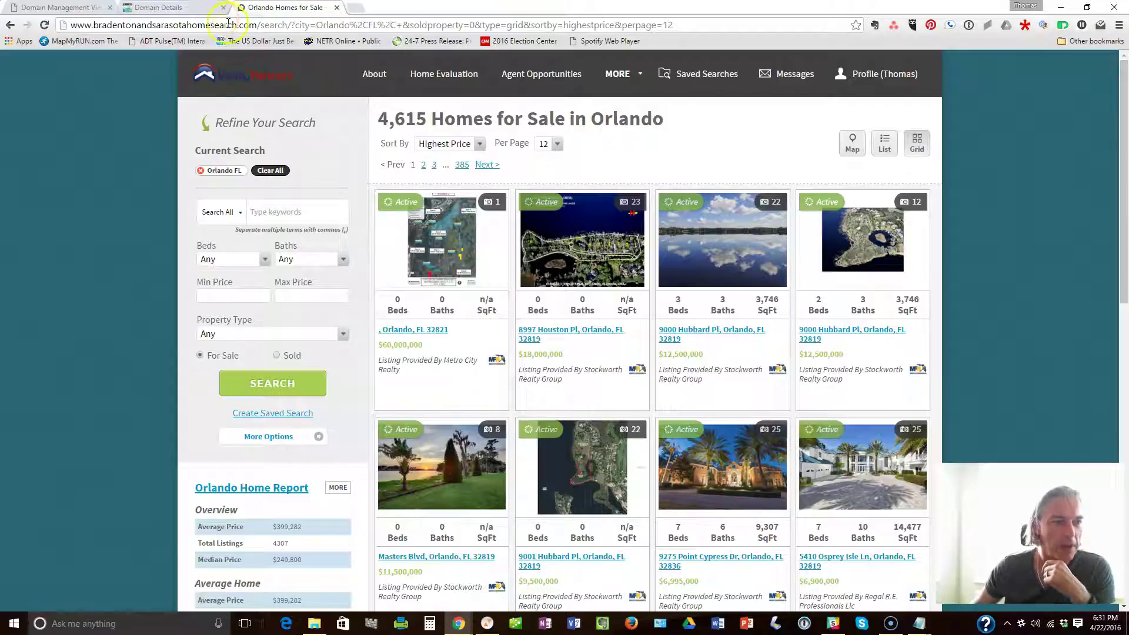
Step: Copy the full web address of the Orlando search results page
click(272, 25)
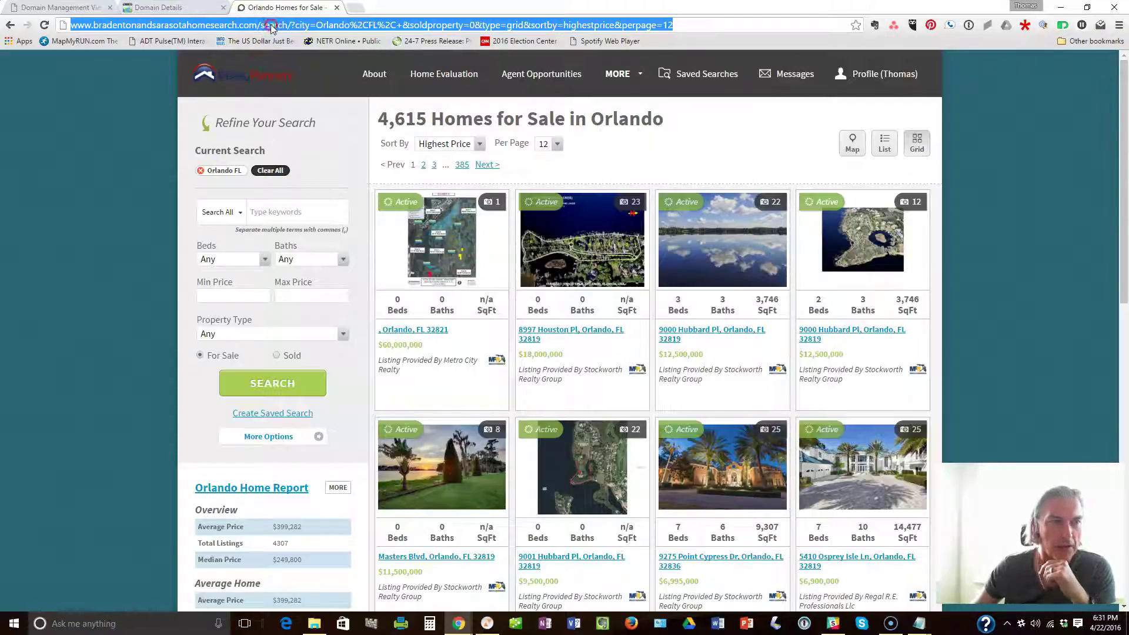
right_click(272, 25)
click(300, 67)
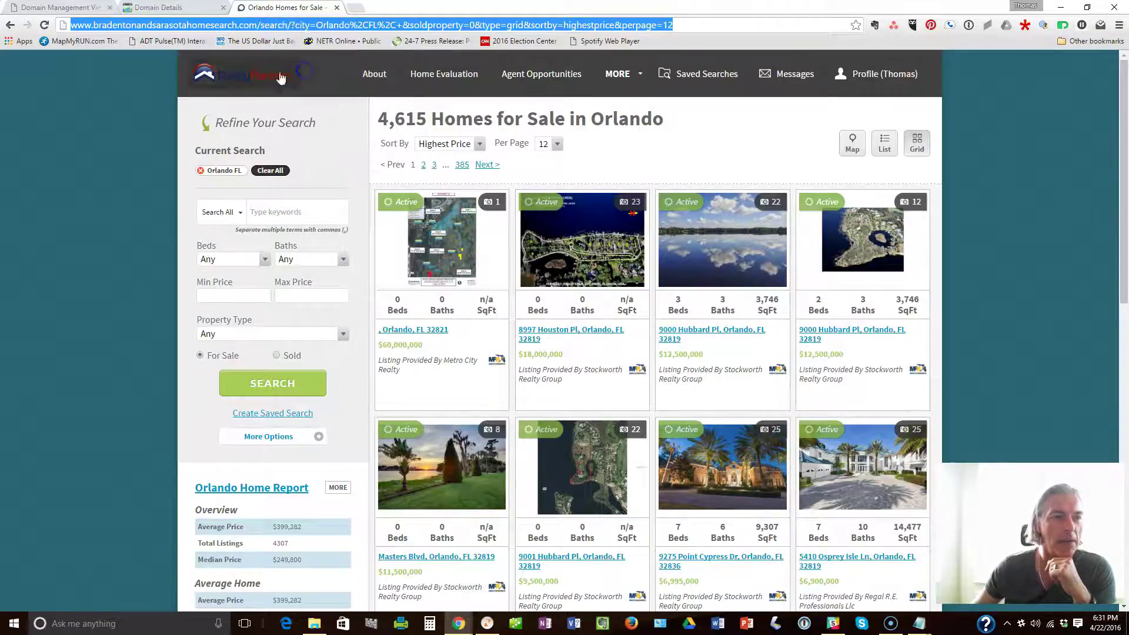
Step: Return to GoDaddy and open the domain-level forwarding settings for realtypartnersorlando.com
click(166, 7)
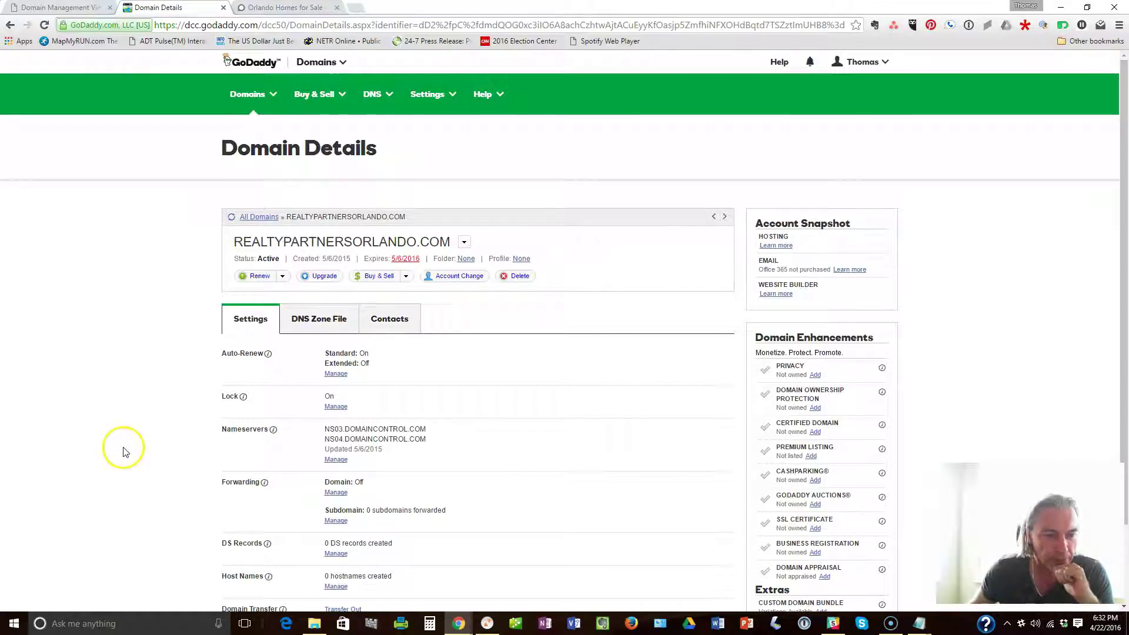
scroll(143, 436, down, 1)
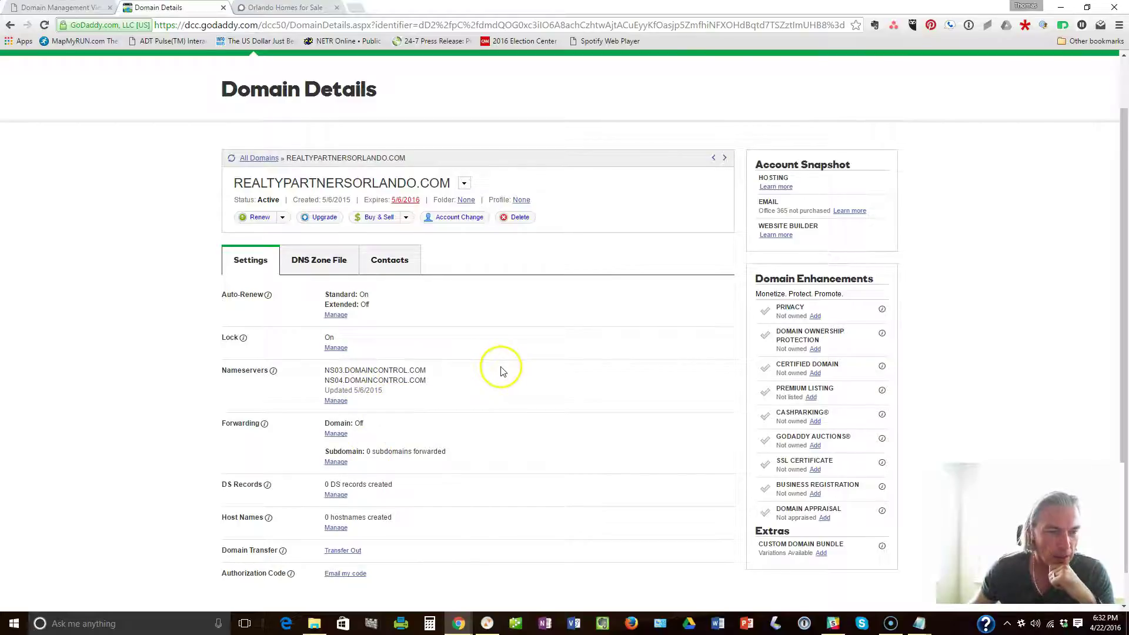
scroll(502, 370, down, 1)
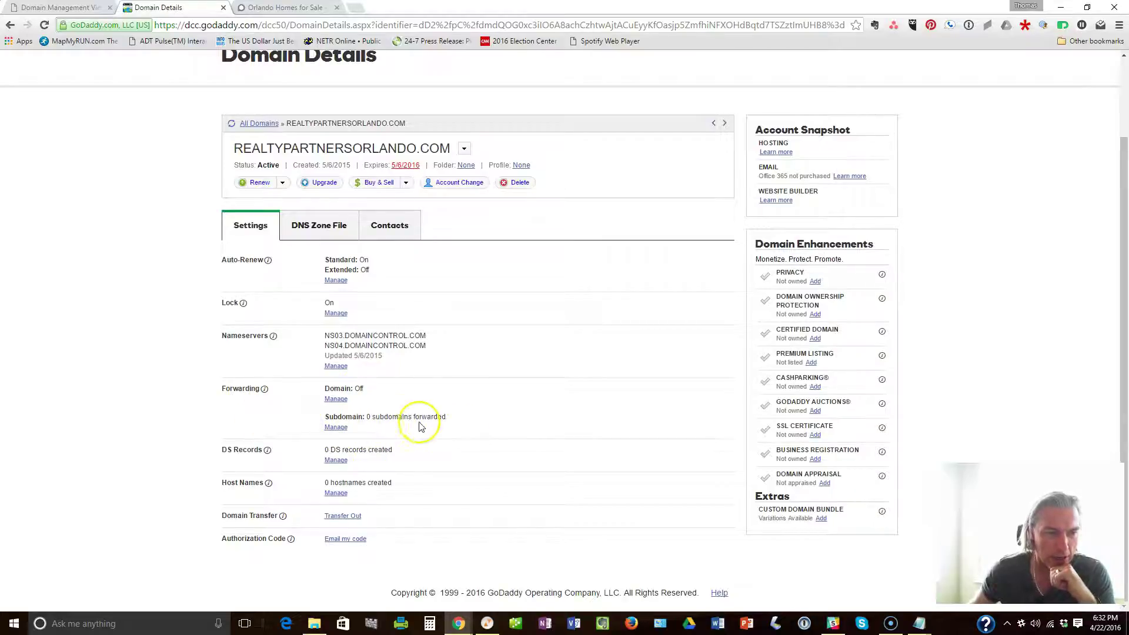
click(336, 400)
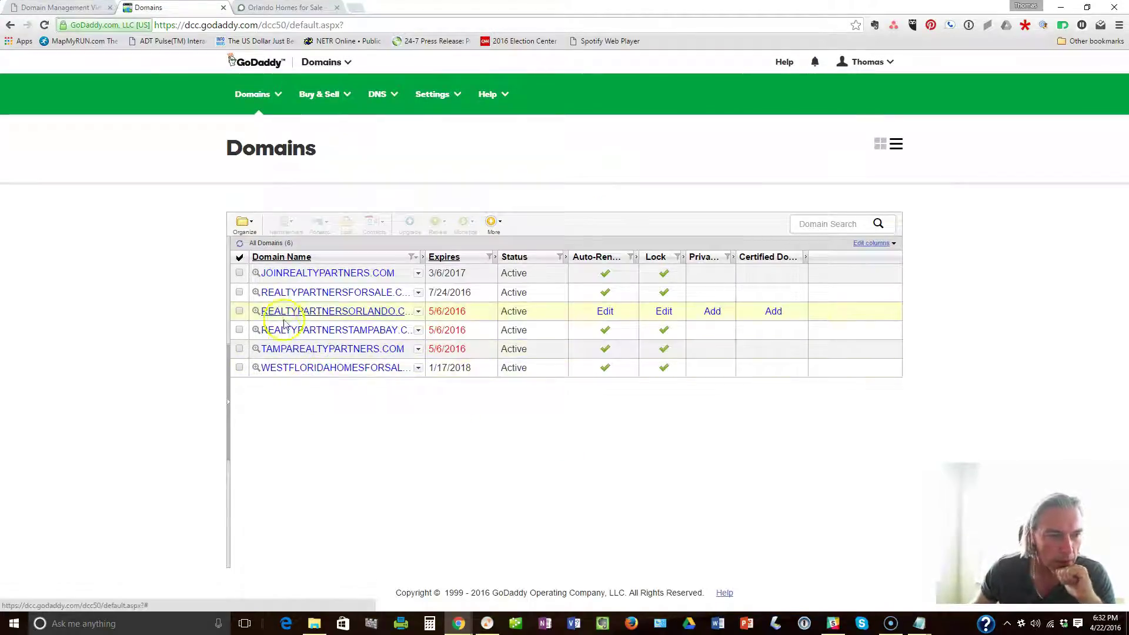
click(318, 311)
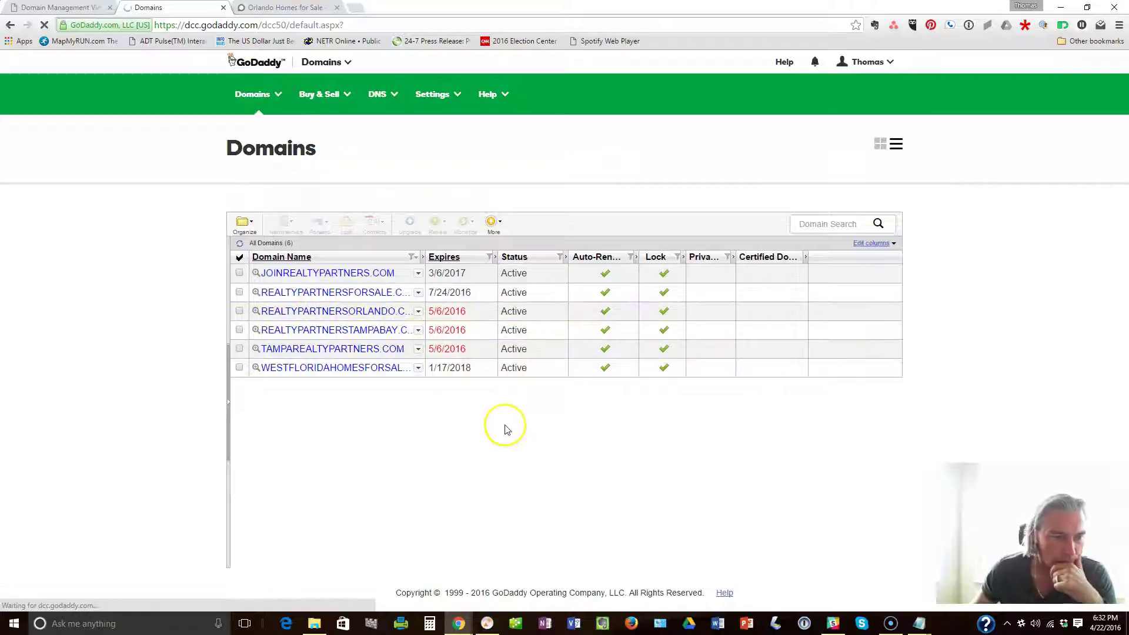
scroll(353, 388, down, 1)
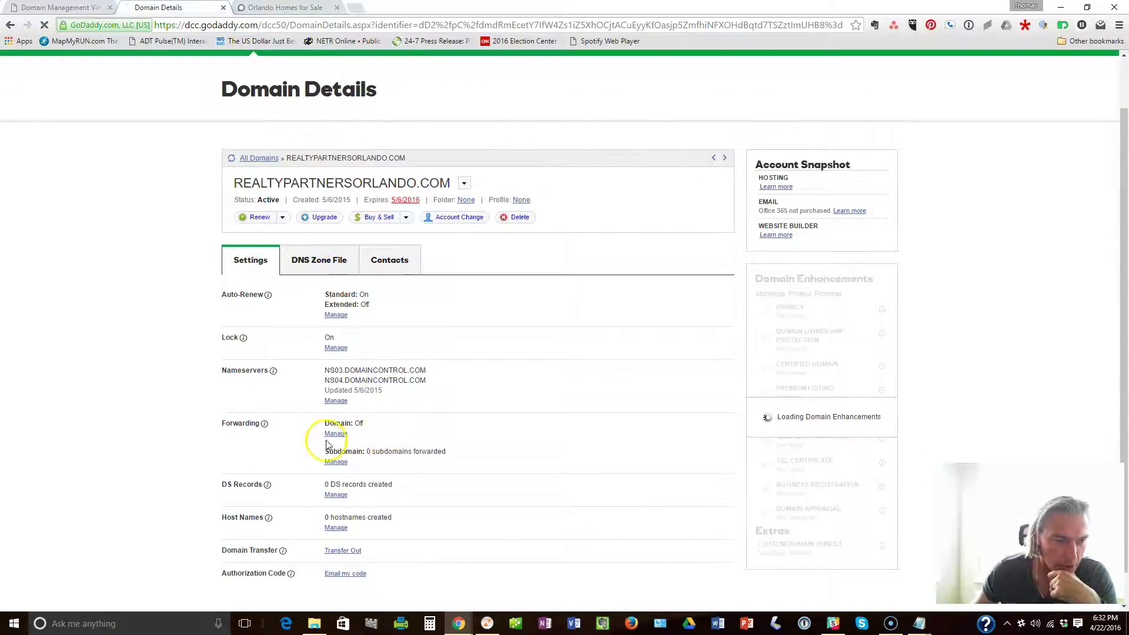
click(336, 436)
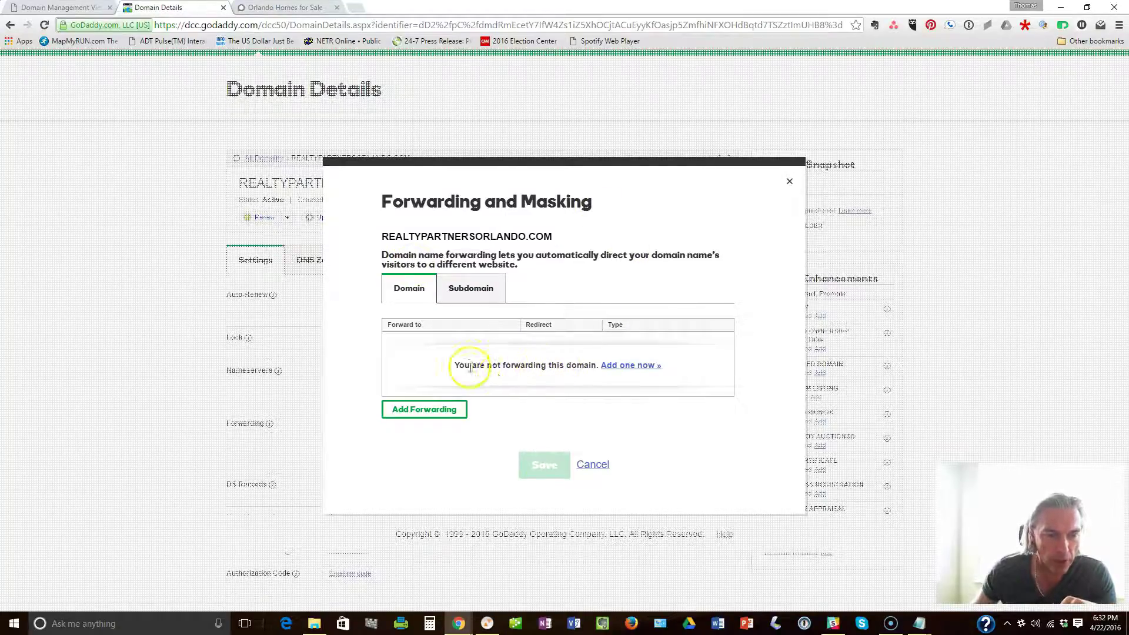
right_click(643, 368)
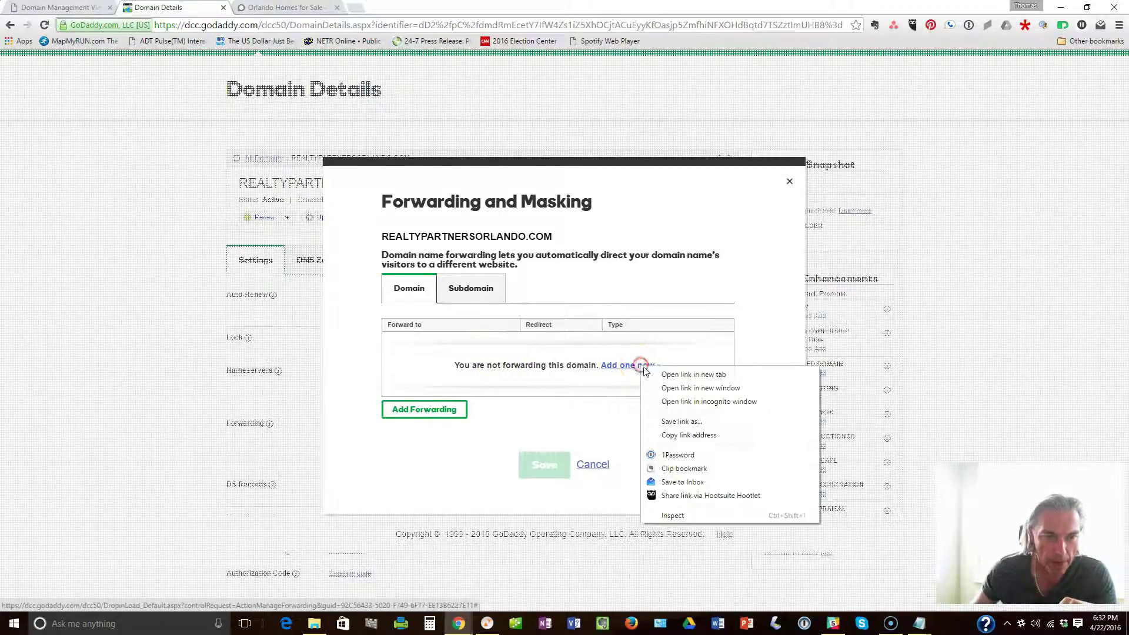
click(684, 372)
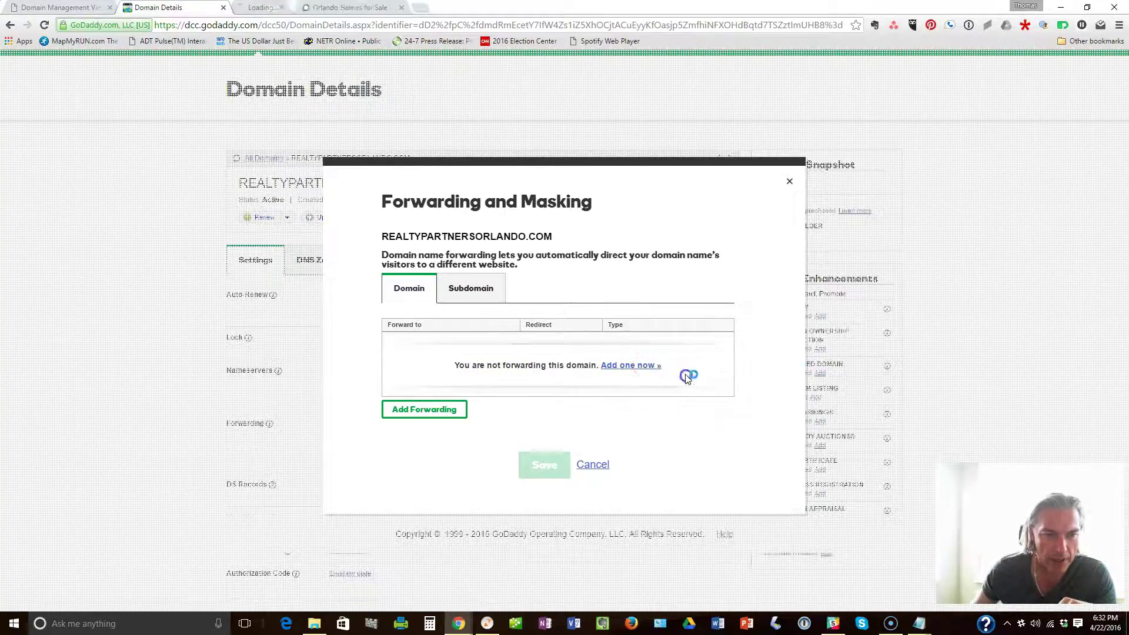
click(292, 10)
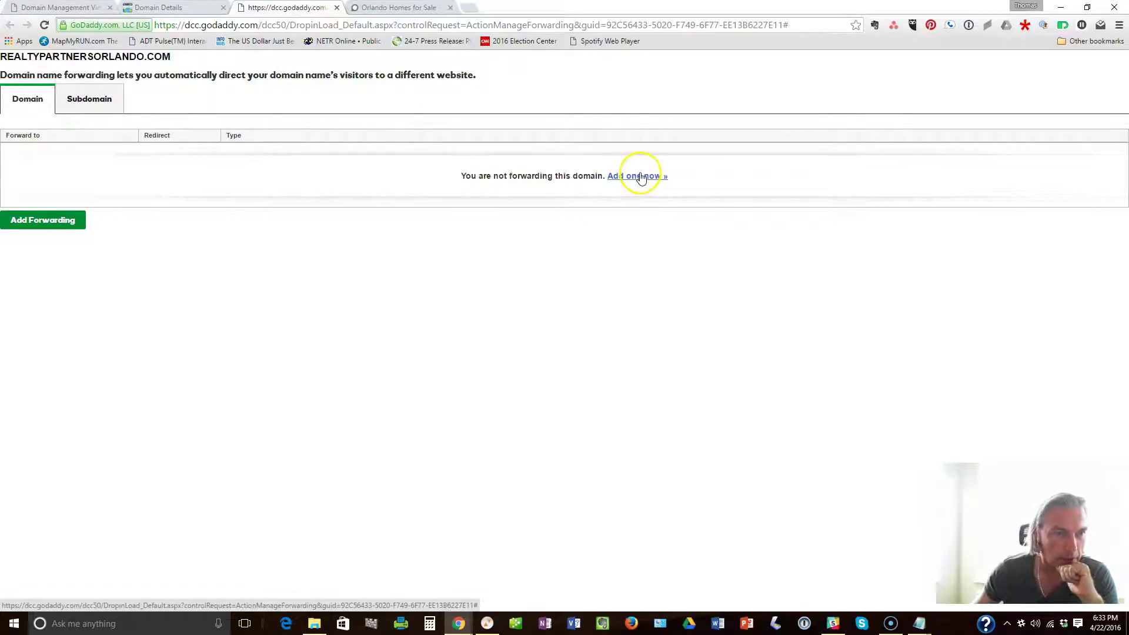
click(338, 8)
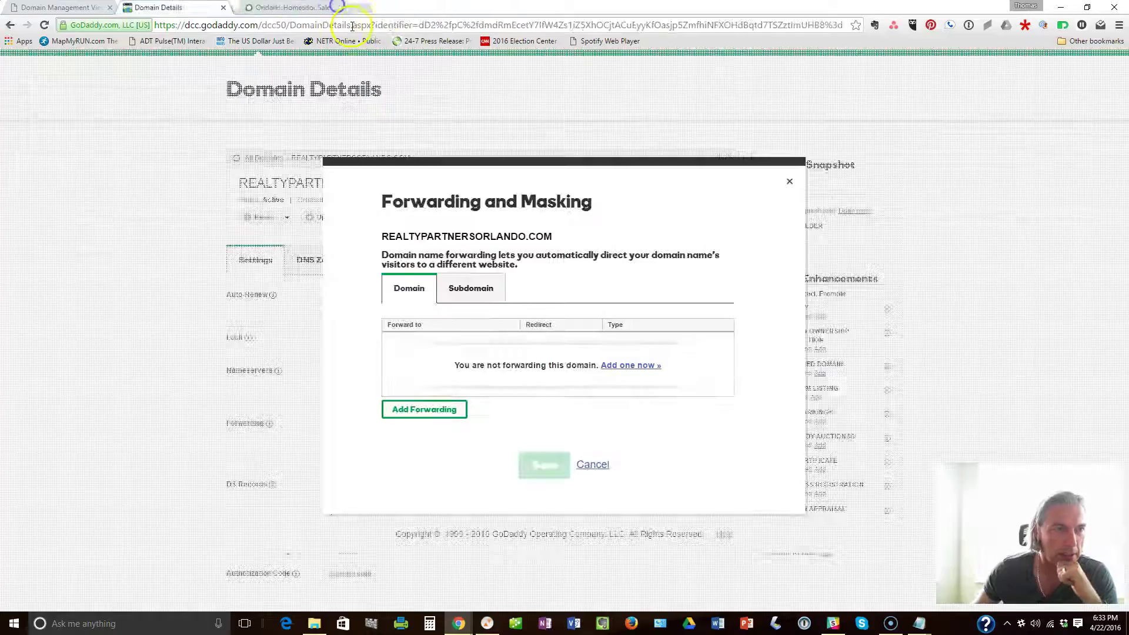
Step: Start a new domain forward and paste the copied Orlando search address as its destination
click(627, 366)
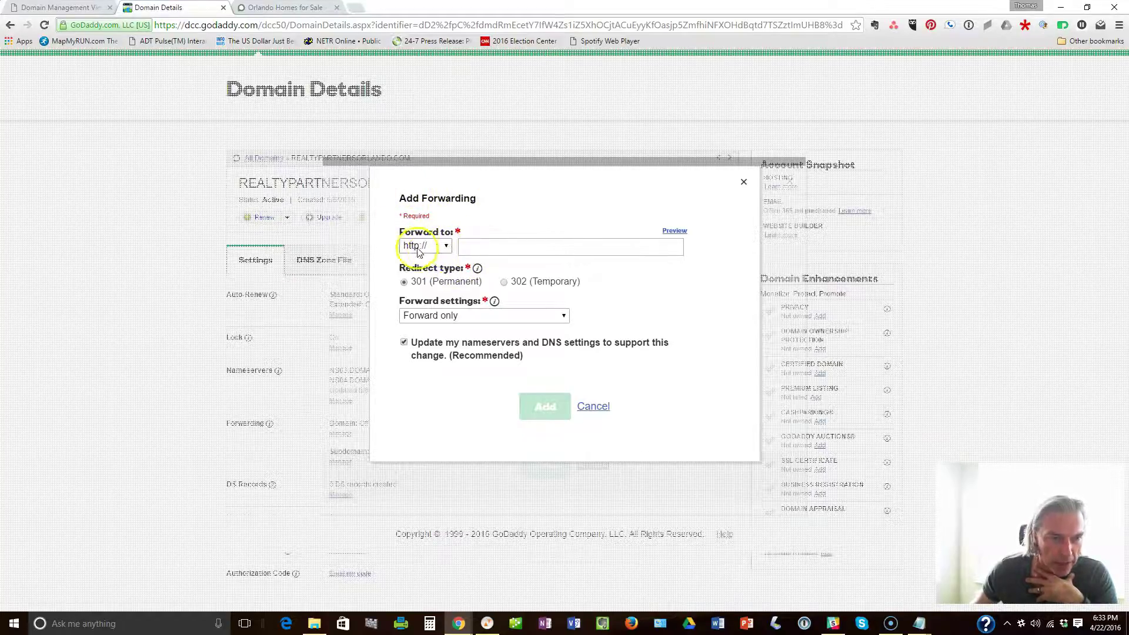
click(492, 251)
right_click(490, 247)
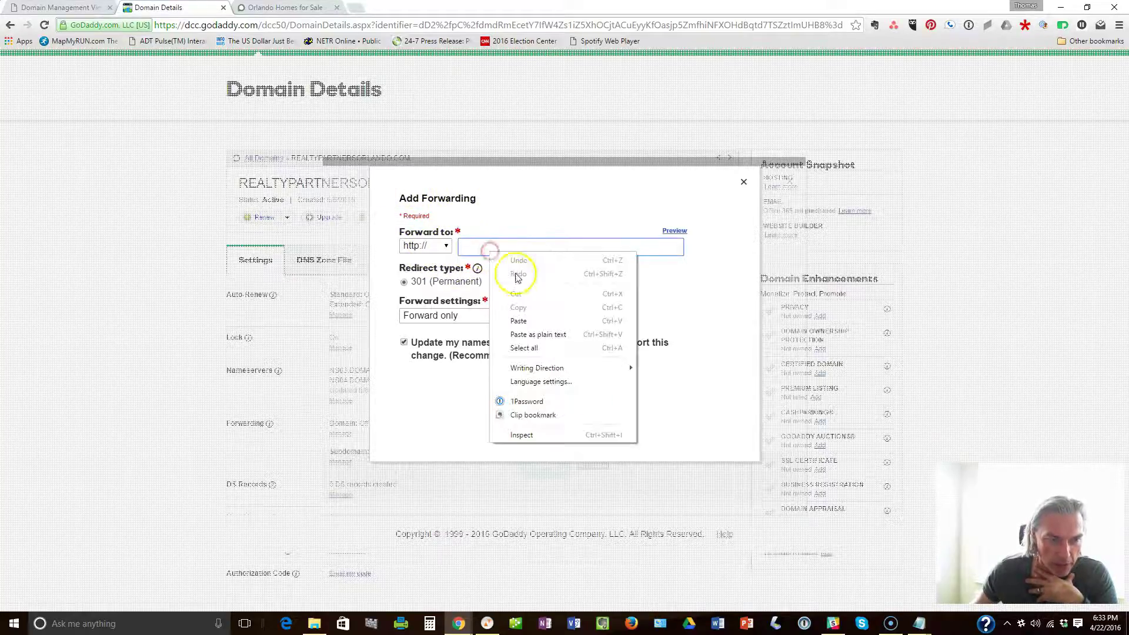
click(536, 317)
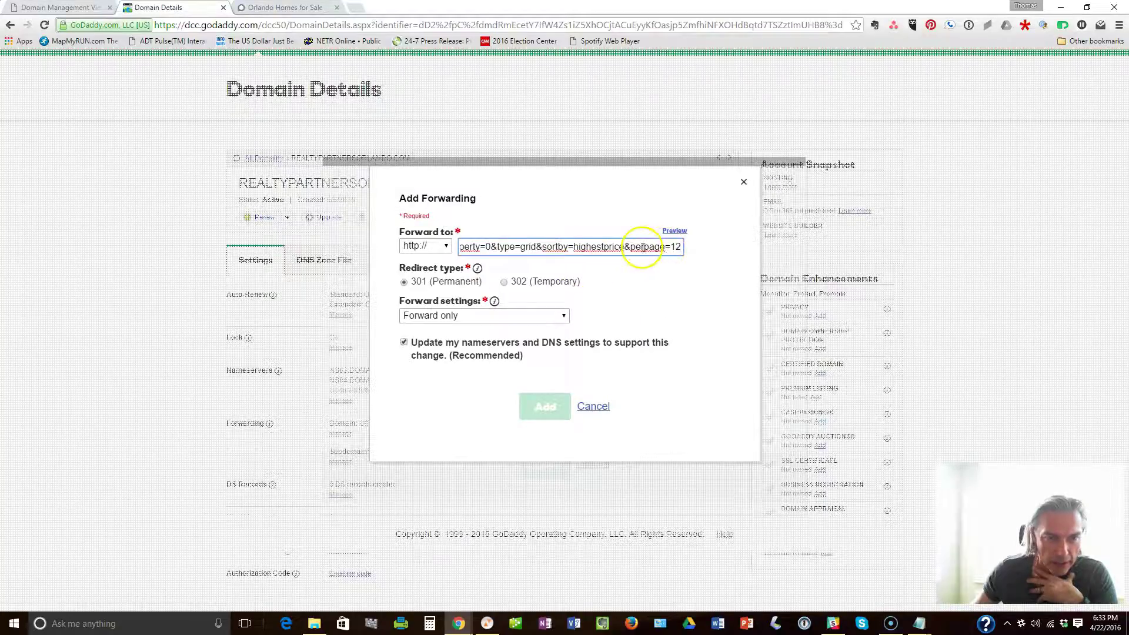
drag(654, 251, 338, 232)
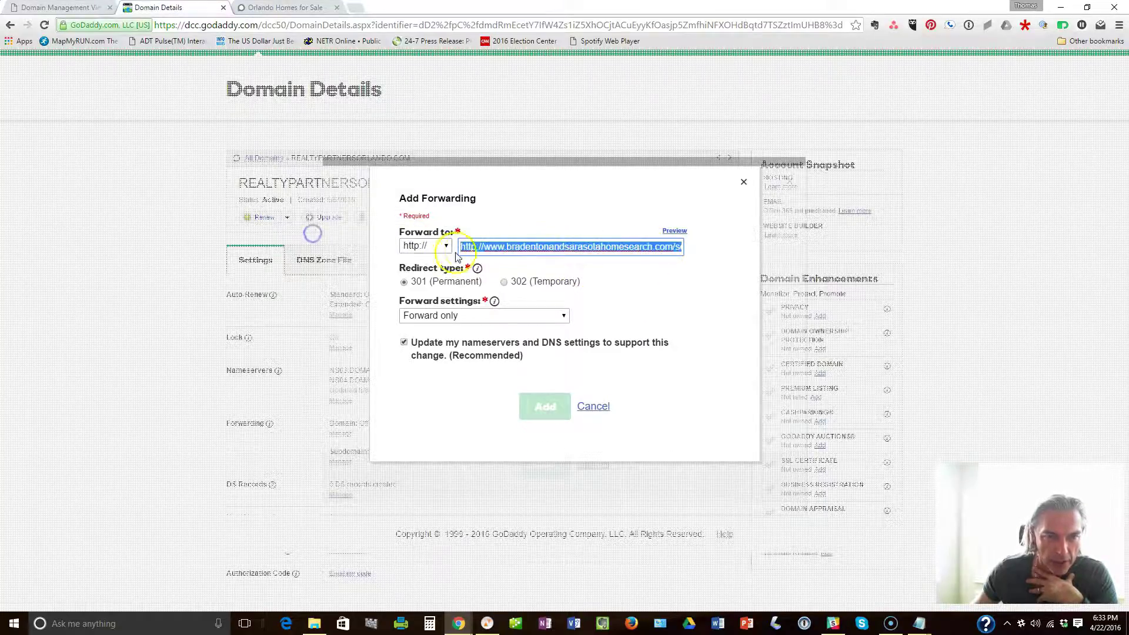
click(476, 246)
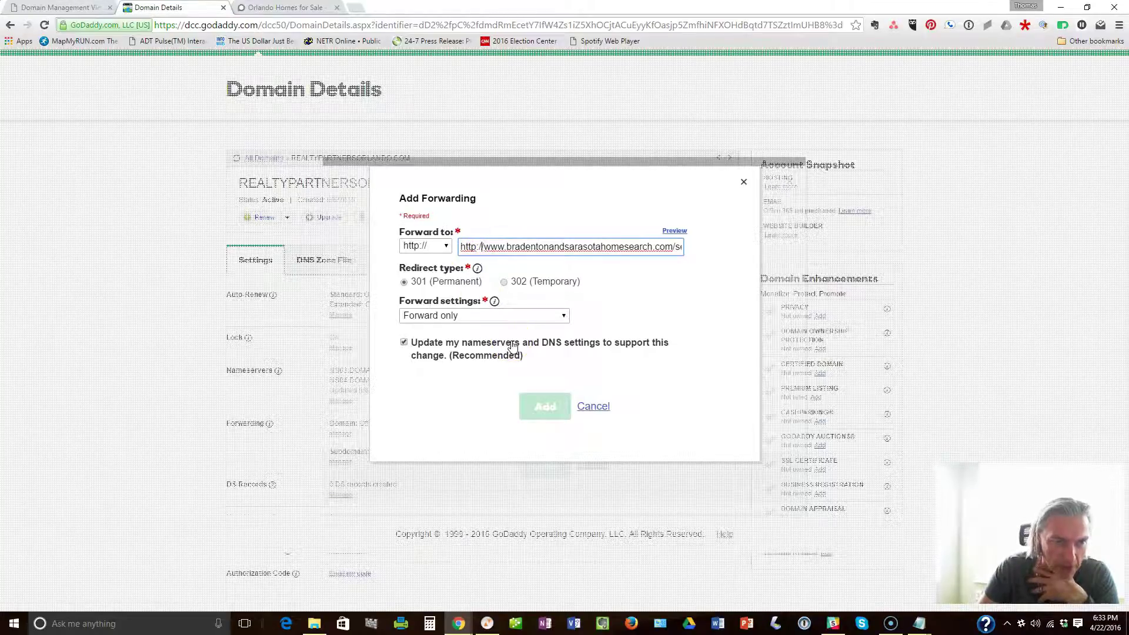
key(BackSpace)
key(BackSpace)
key(BackSpace)
key(BackSpace)
key(BackSpace)
key(BackSpace)
key(BackSpace)
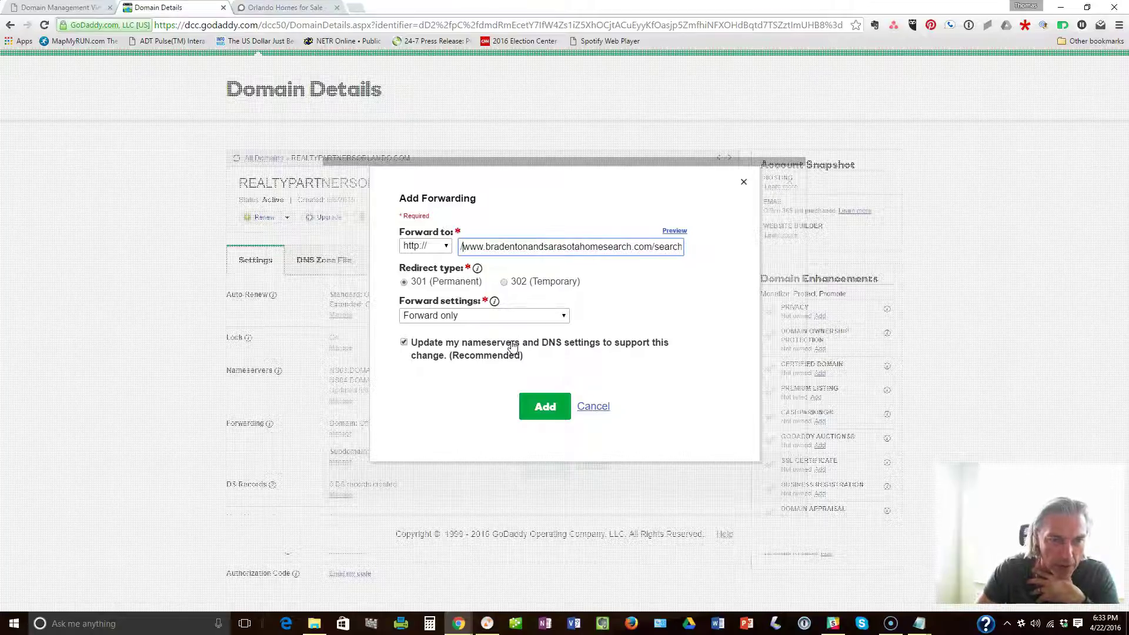
key(BackSpace)
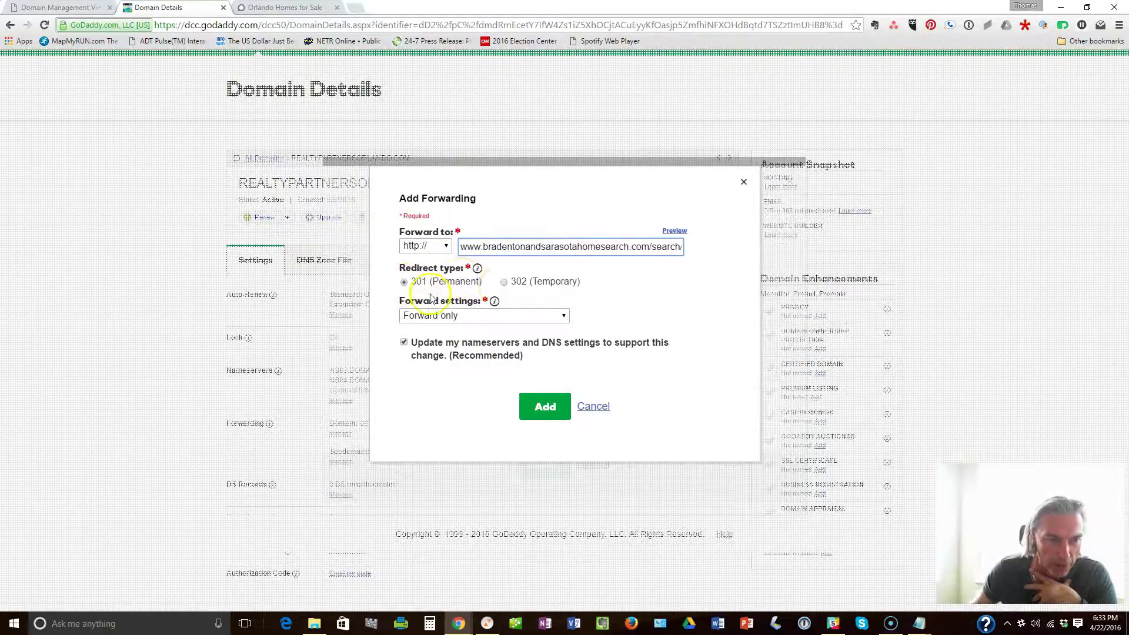
Step: Set the domain forward to Forward with Masking and title it "Orlando Real Estate For Sale"
click(468, 318)
click(476, 342)
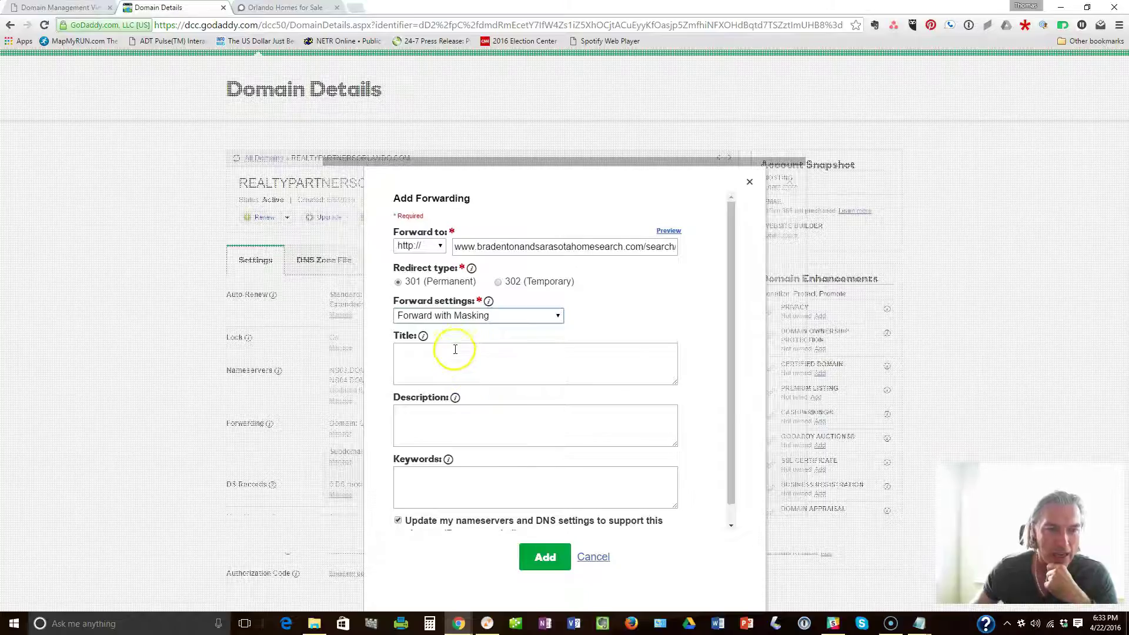
click(438, 363)
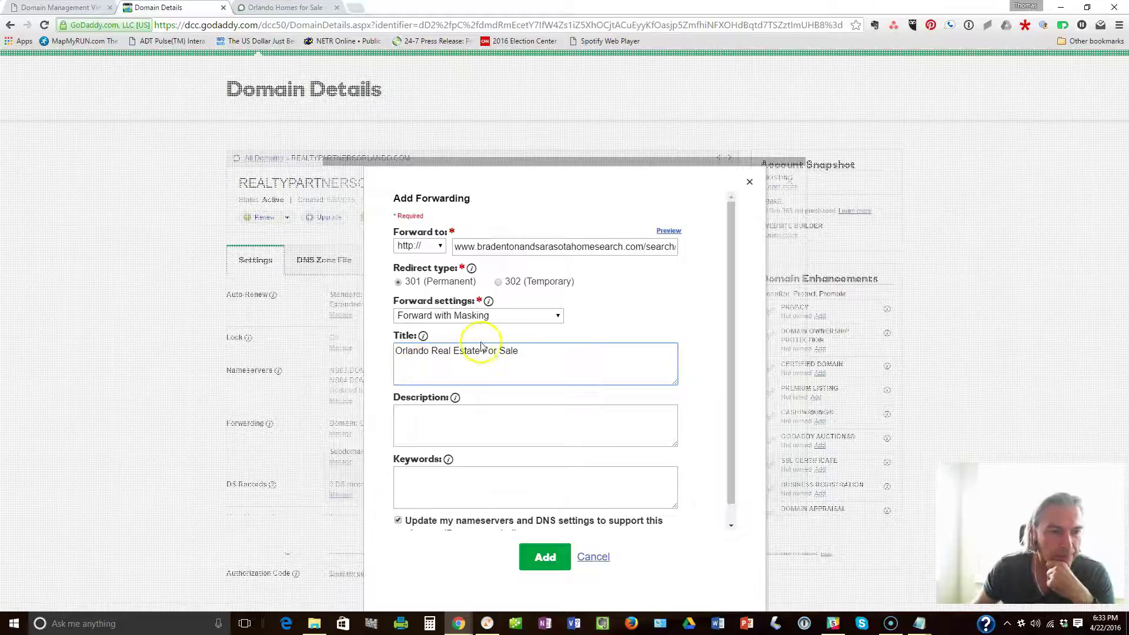
Step: Read the explanation of the forward settings and open its help article in a separate browser tab
click(490, 303)
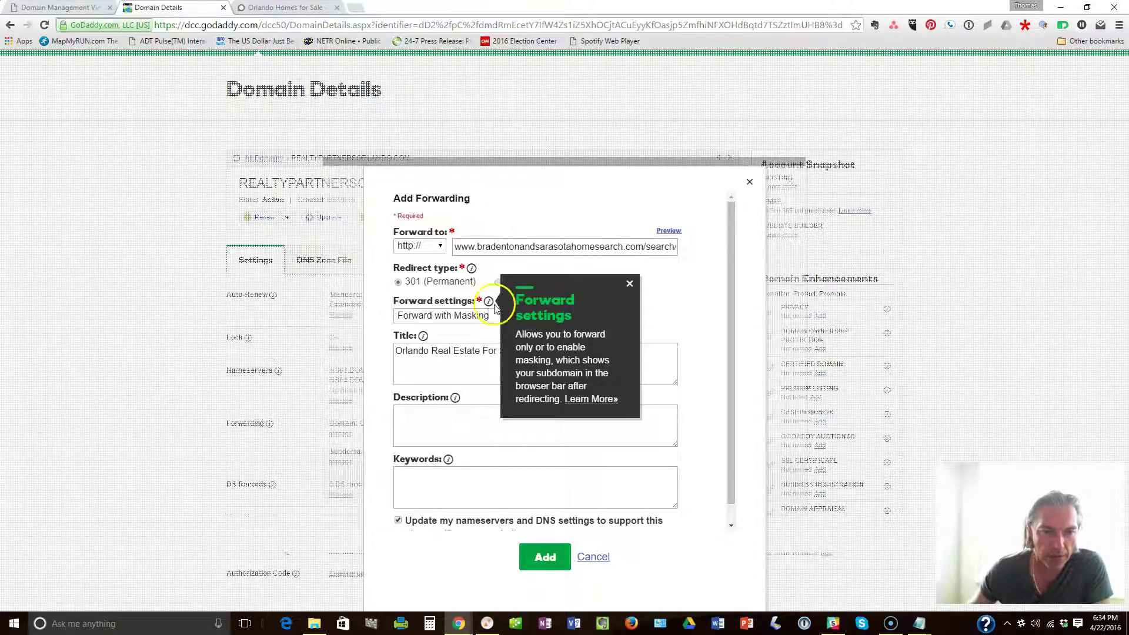
right_click(594, 405)
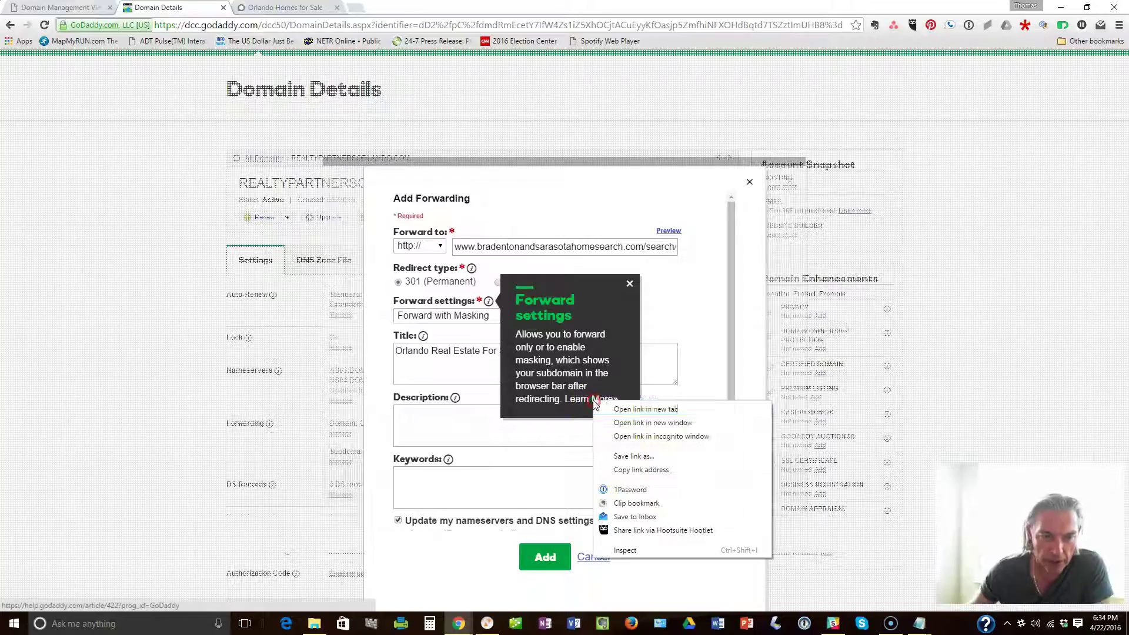
click(638, 406)
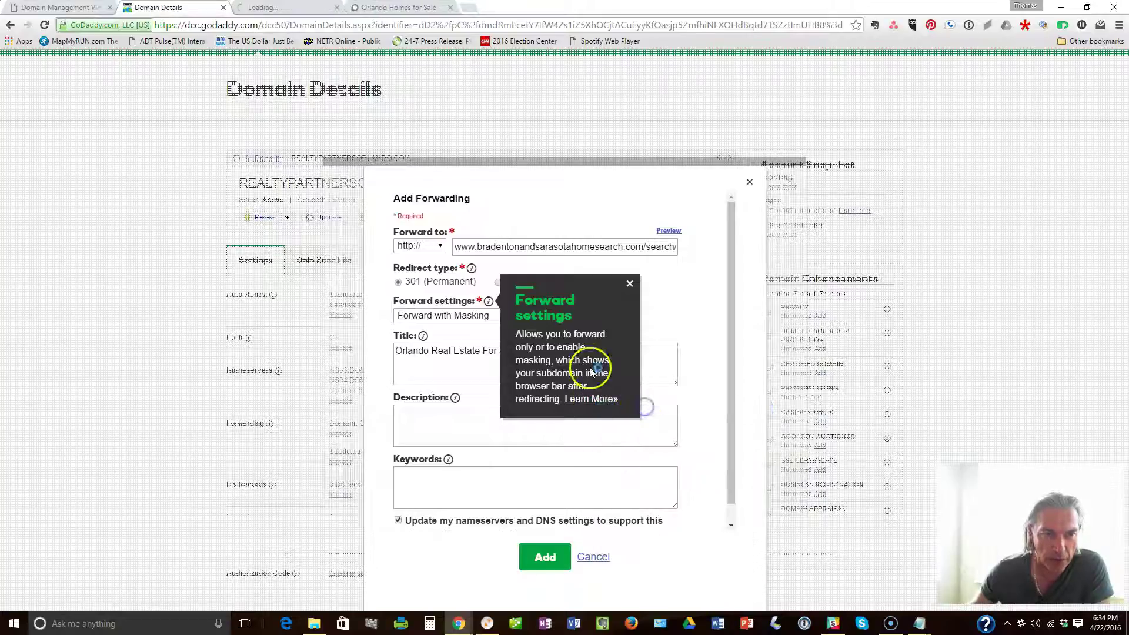
click(630, 285)
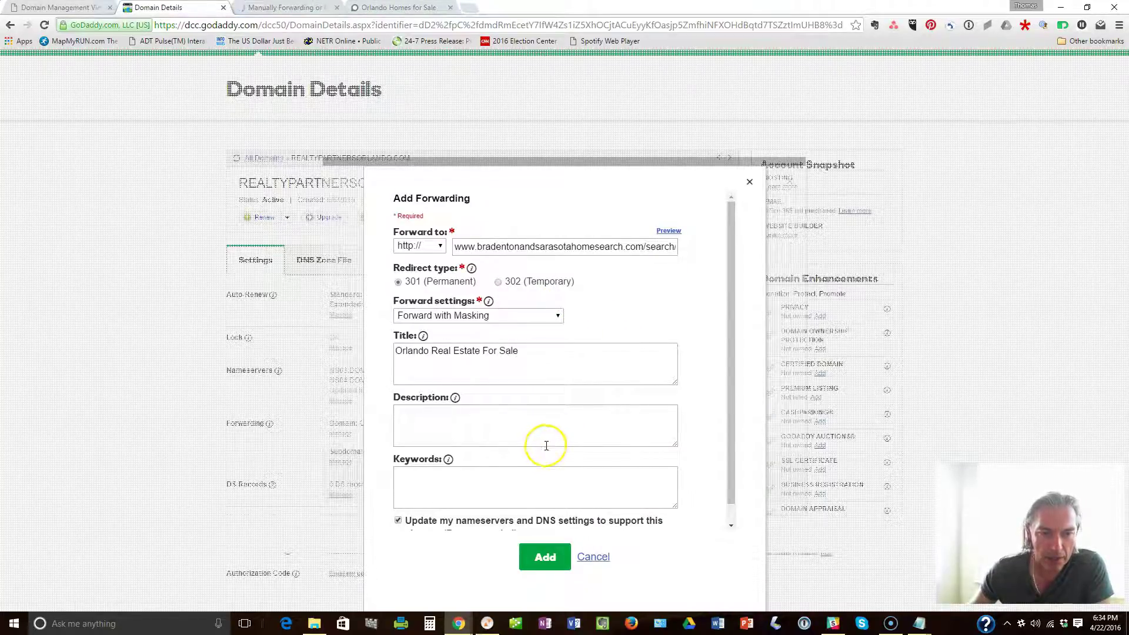
Step: Review the masked forwarding details and add the forward to realtypartnersorlando.com
scroll(537, 421, down, 2)
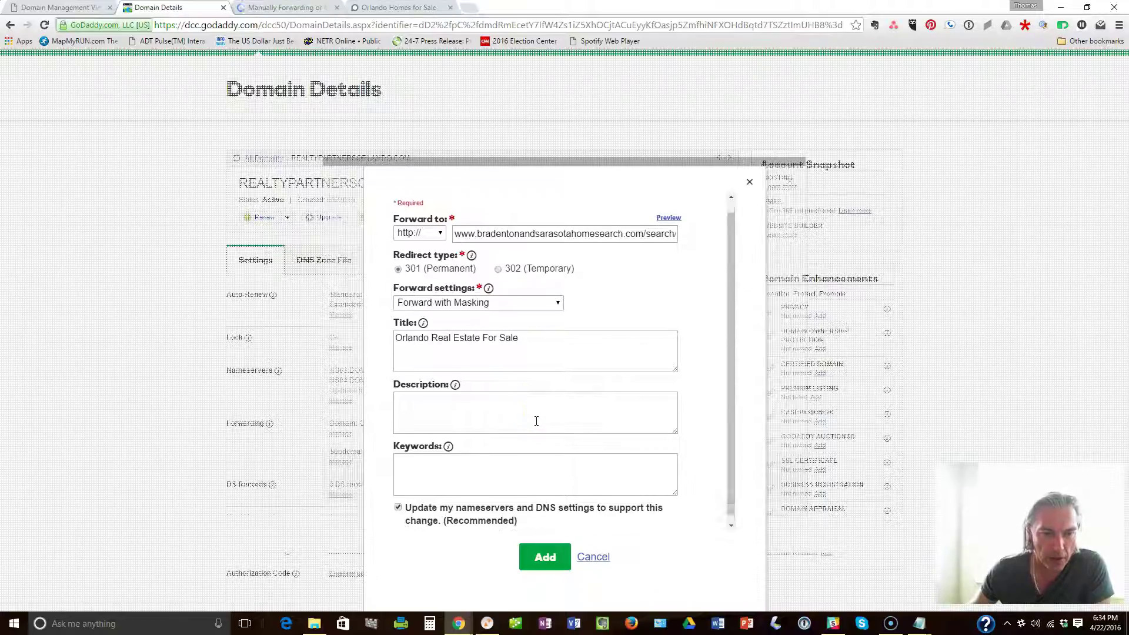
scroll(535, 422, up, 2)
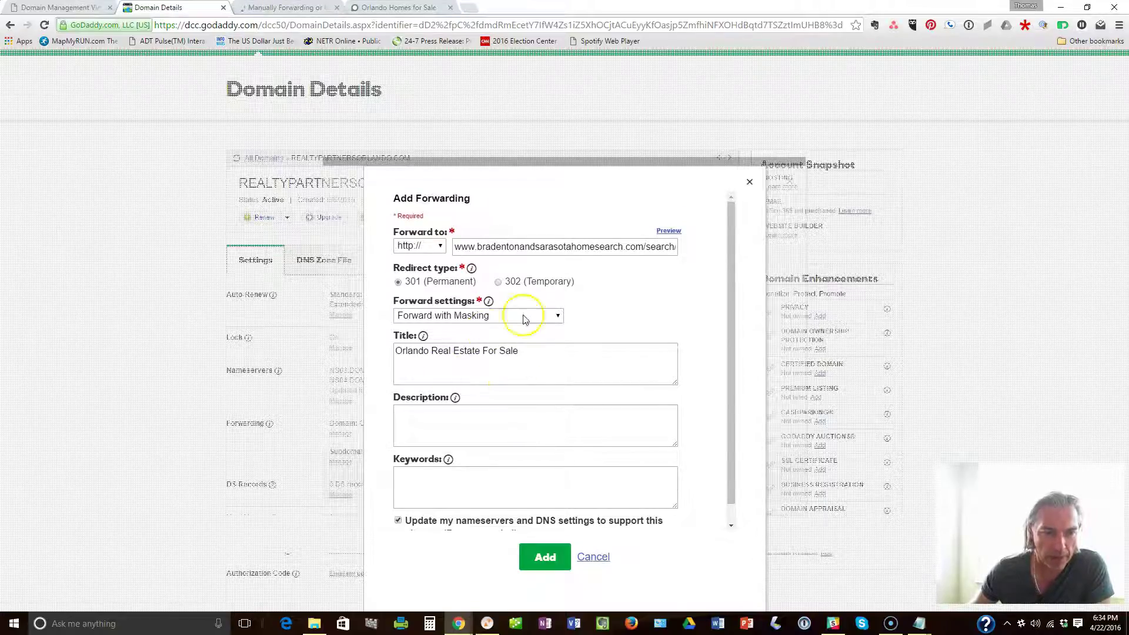
click(549, 558)
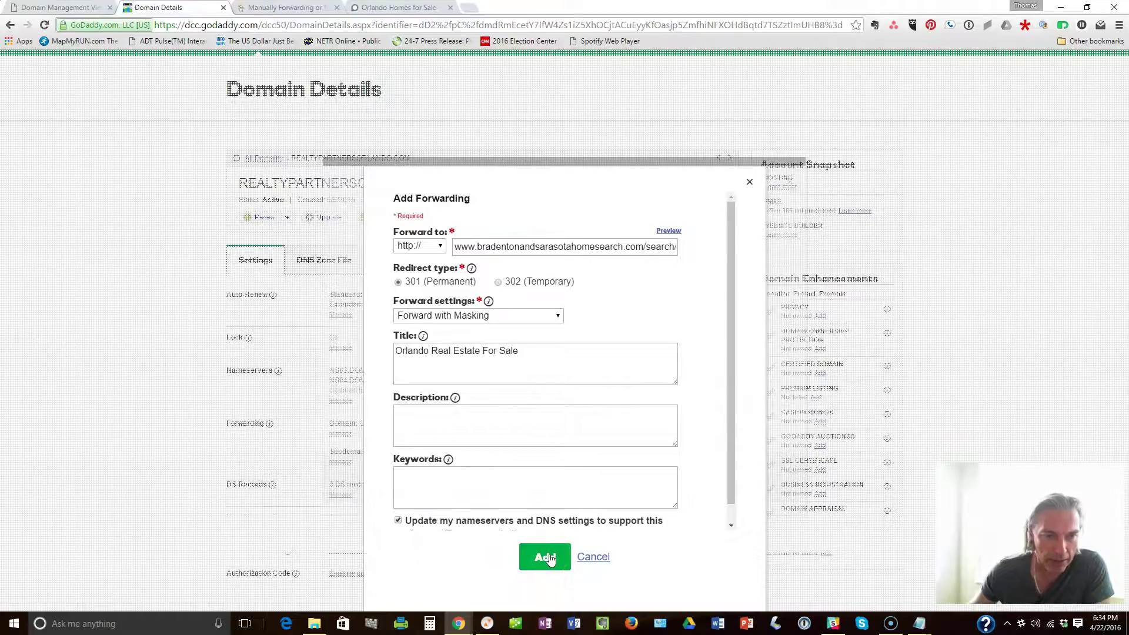
click(450, 398)
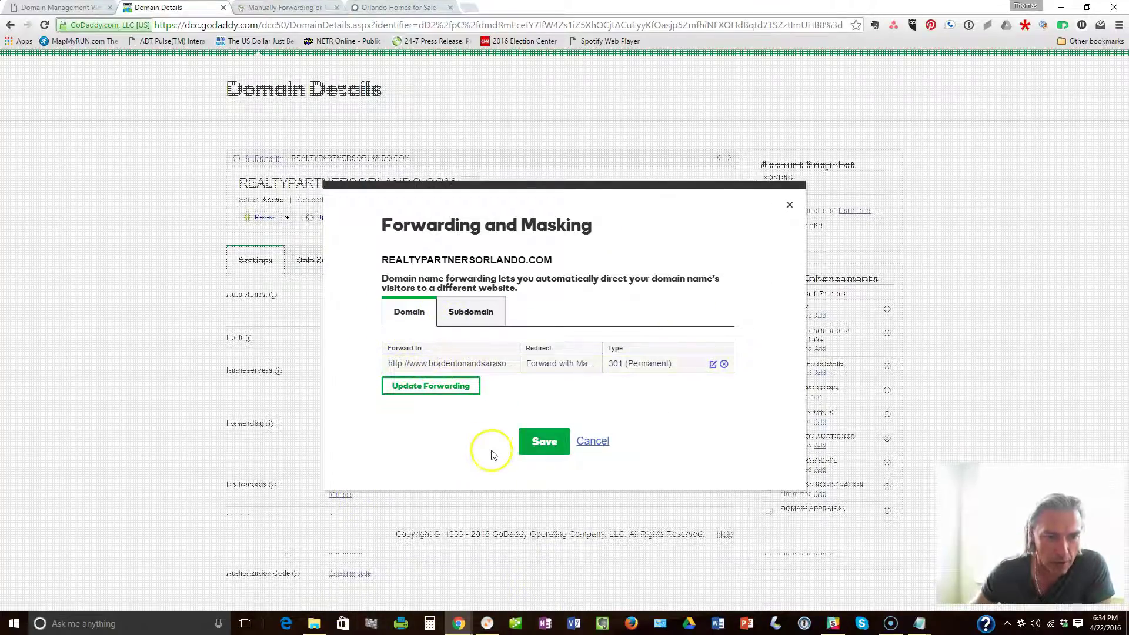
Step: Start a new subdomain forward for www and paste the copied Orlando search address as its destination
click(470, 312)
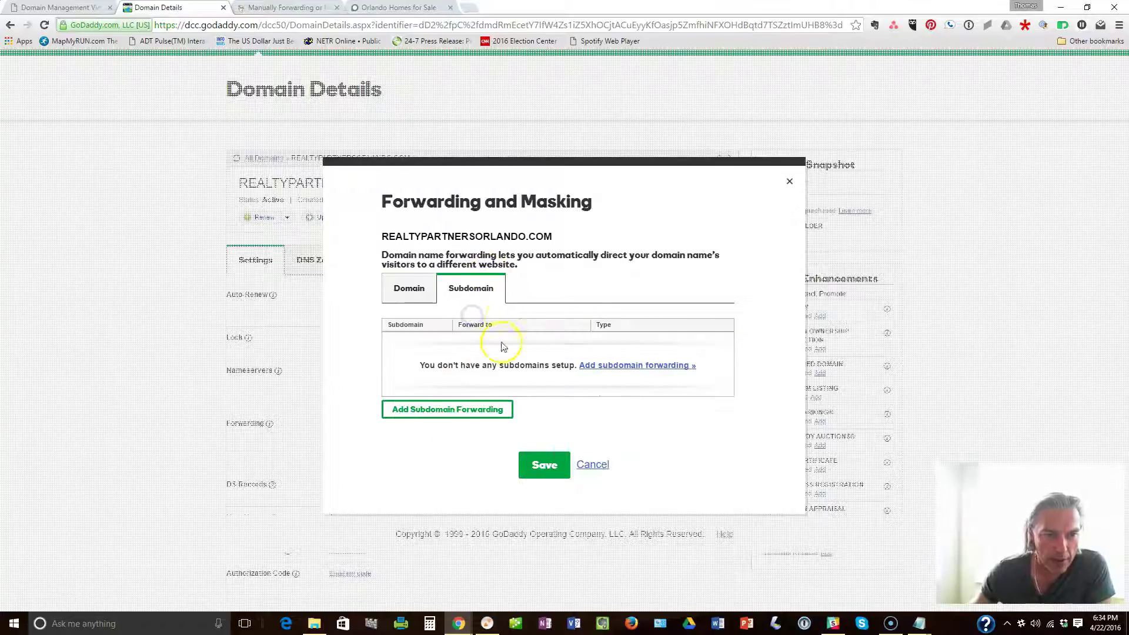
click(631, 367)
click(416, 249)
text(www)
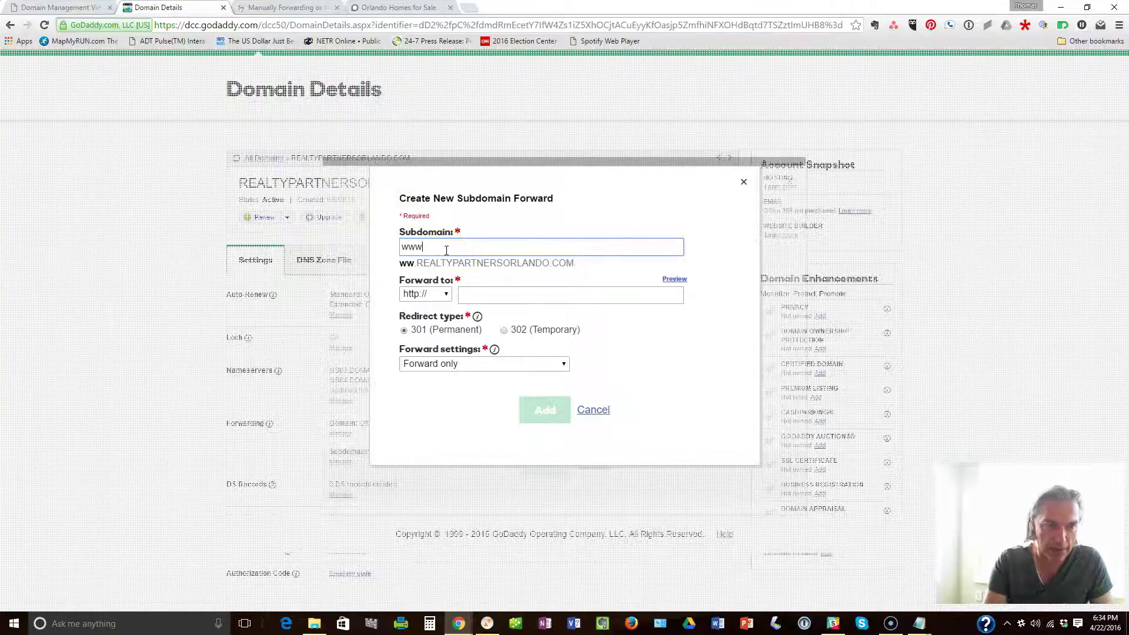
click(467, 294)
right_click(468, 294)
click(509, 362)
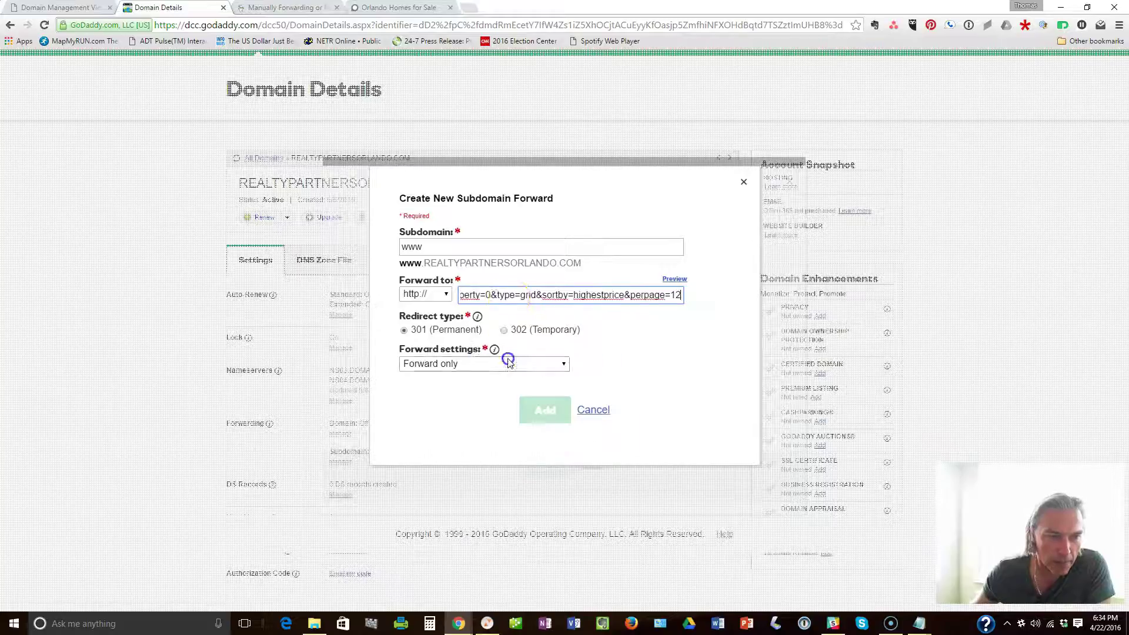
triple_click(496, 297)
click(482, 296)
key(BackSpace)
key(BackSpace)
key(BackSpace)
key(BackSpace)
key(BackSpace)
key(BackSpace)
key(BackSpace)
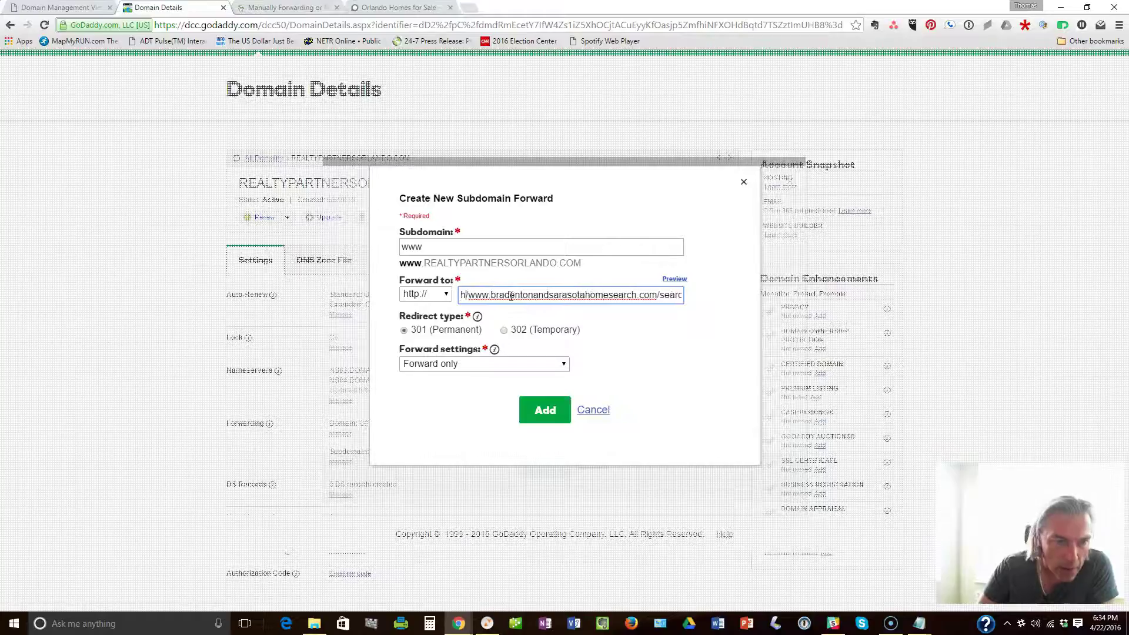
key(BackSpace)
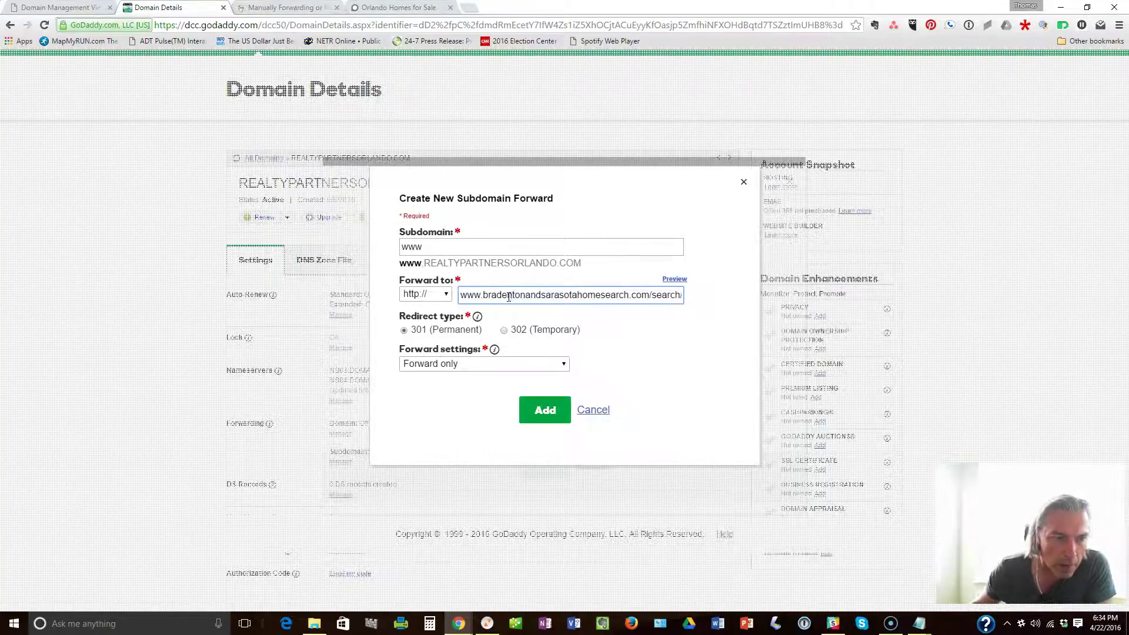
Step: Set the www subdomain forward to Forward with Masking and title it "Orlando Real Estate for Sale"
click(460, 364)
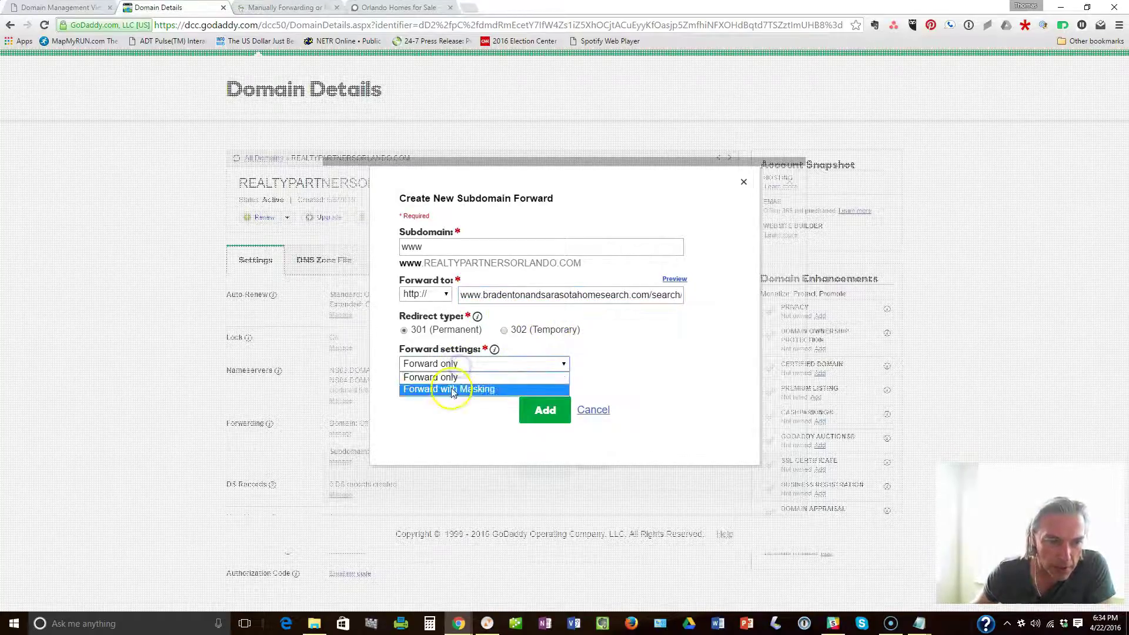
click(452, 390)
click(536, 415)
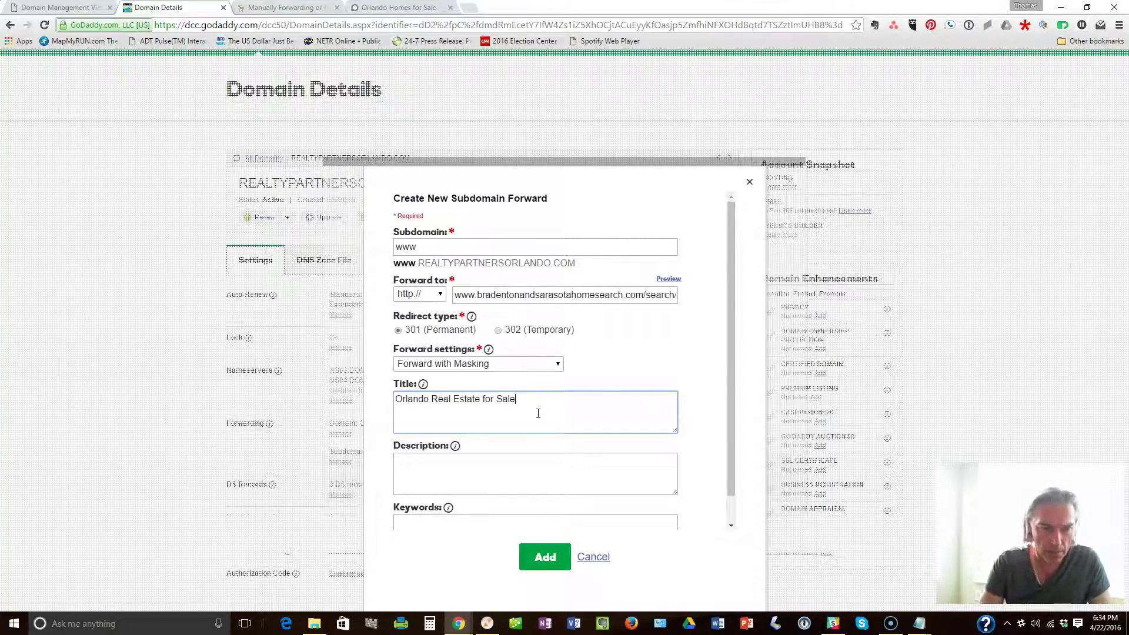
Step: Add the masked www subdomain forward and save the forwarding settings for realtypartnersorlando.com
scroll(547, 412, down, 2)
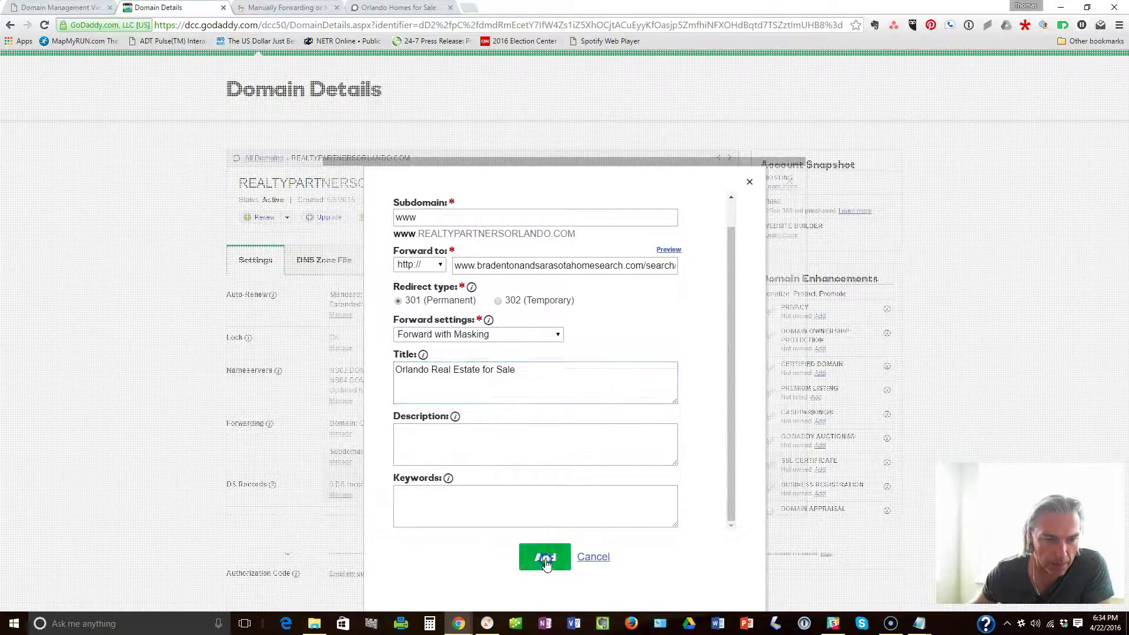
click(544, 557)
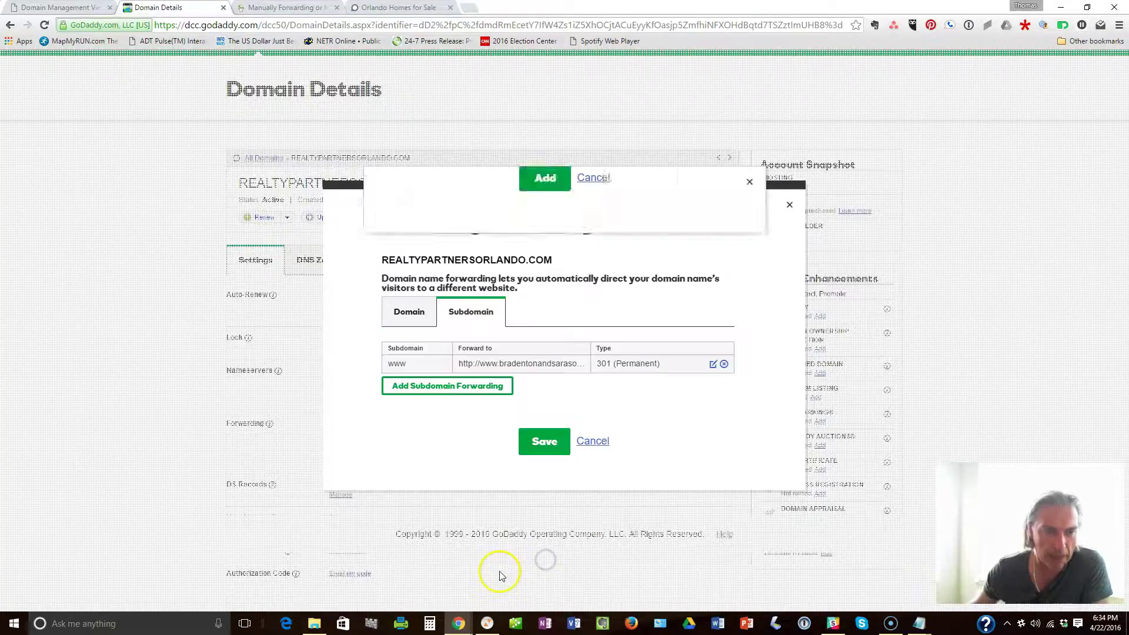
click(539, 450)
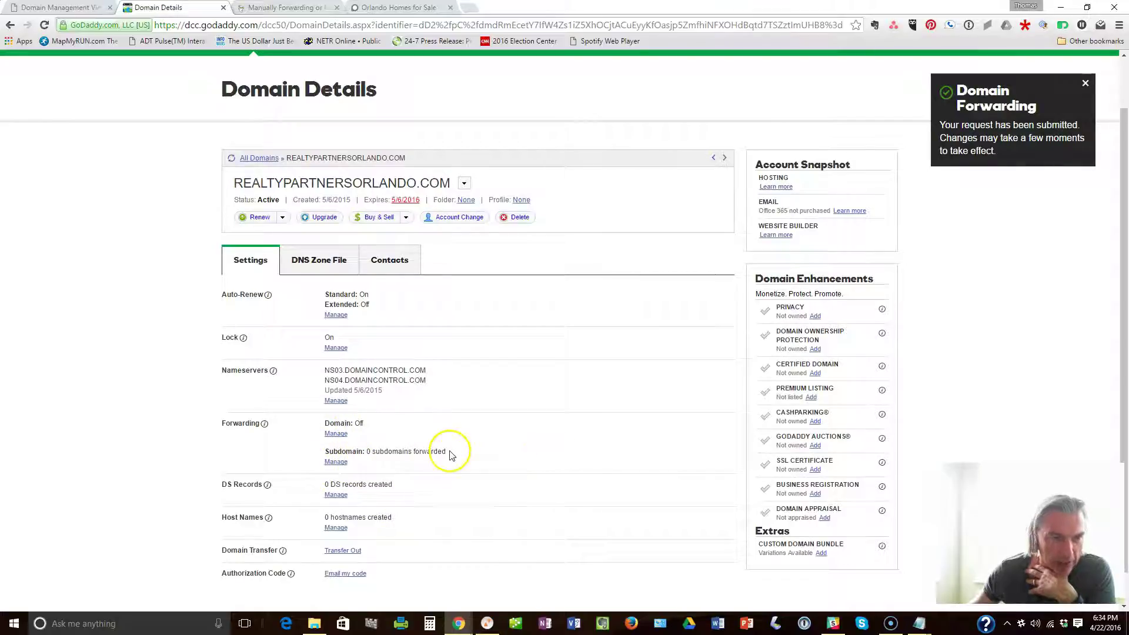
scroll(448, 452, down, 1)
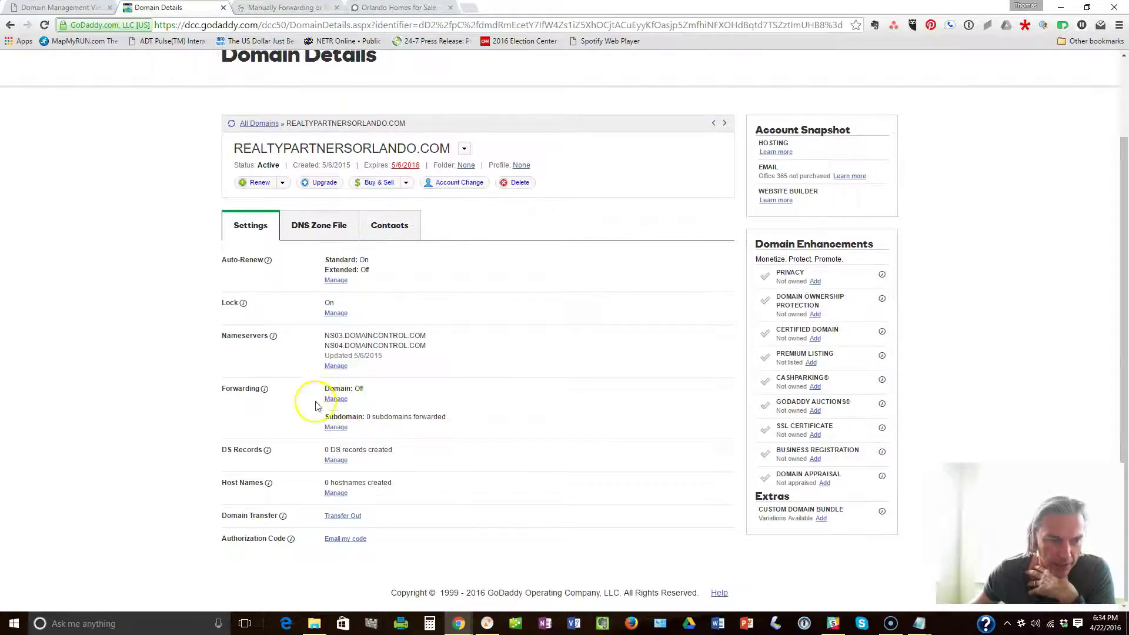
click(336, 399)
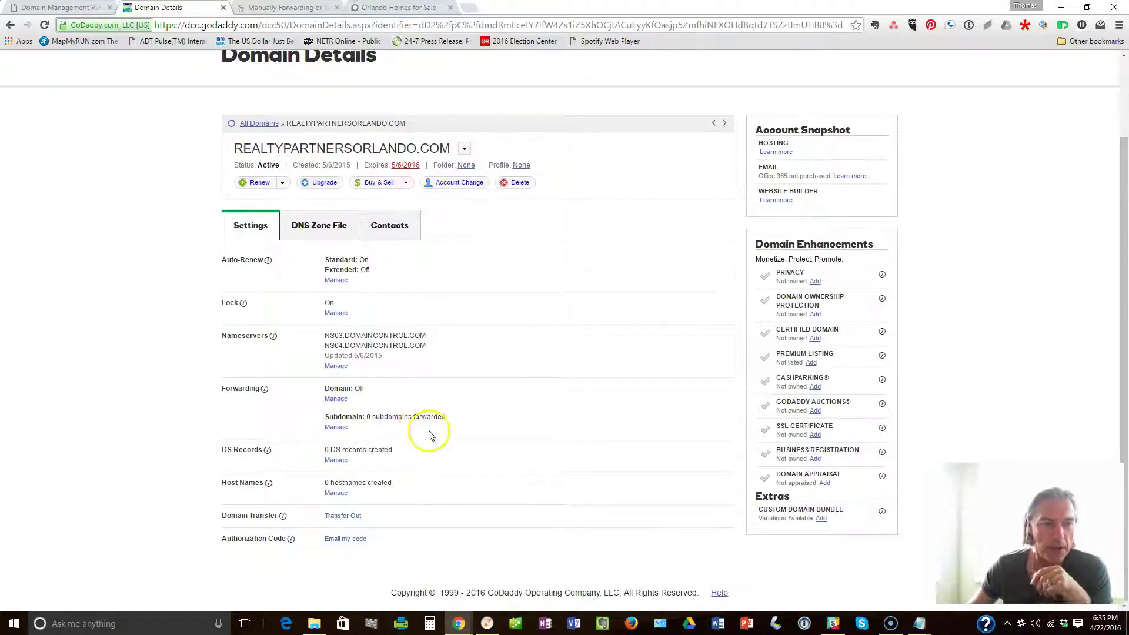
Step: Copy the A record address 50.63.202.1 from the help article on manually forwarding or masking a domain name
click(313, 10)
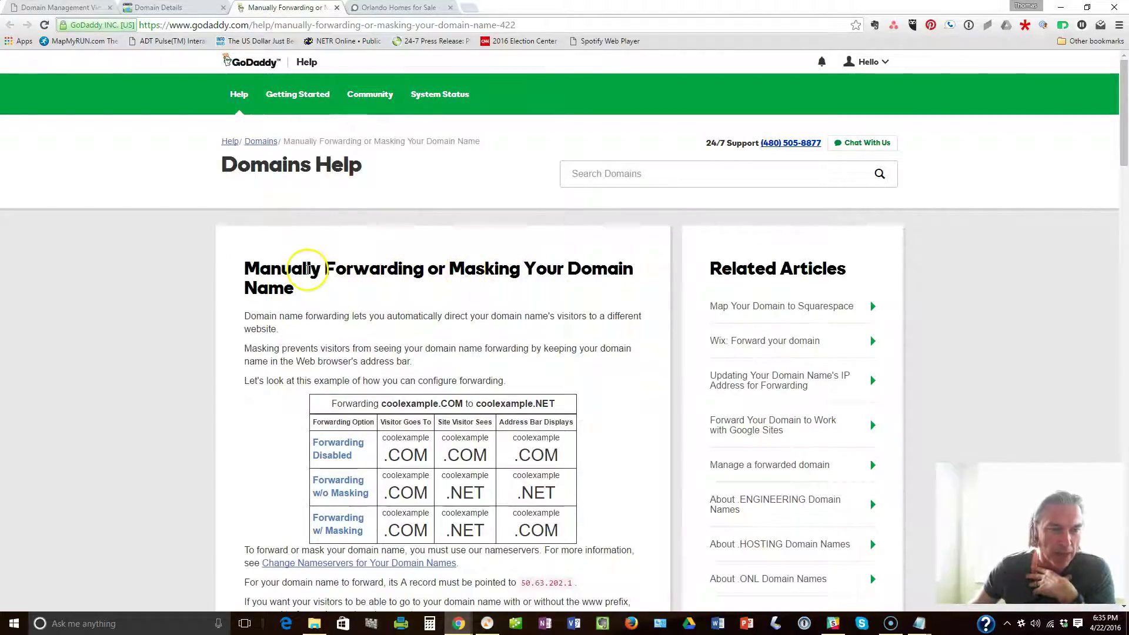
scroll(302, 290, down, 2)
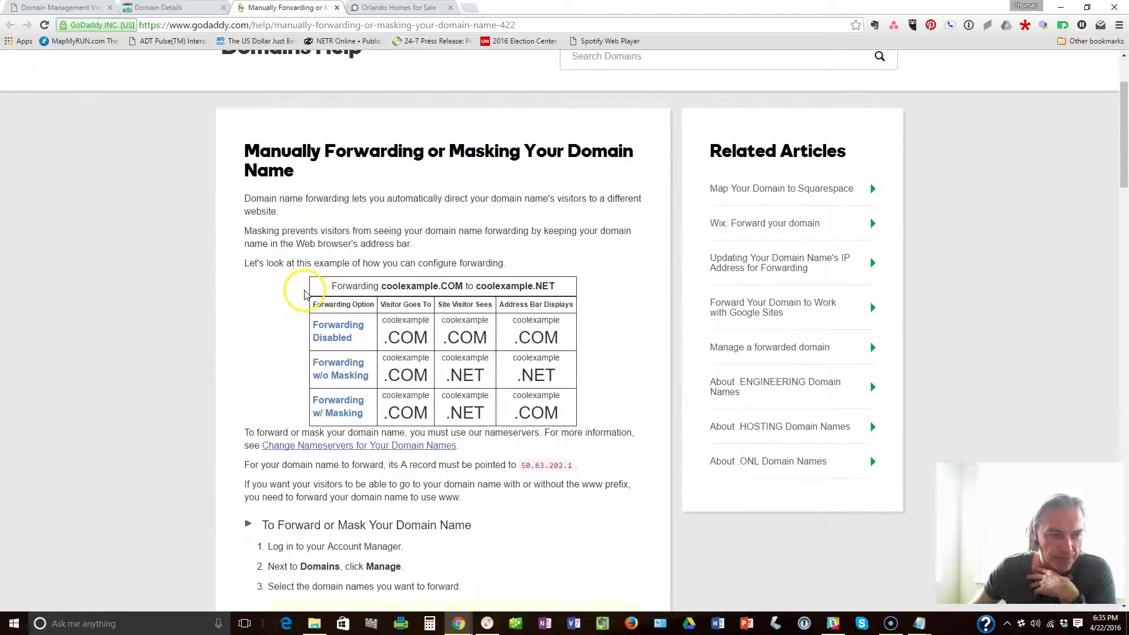
scroll(307, 282, down, 1)
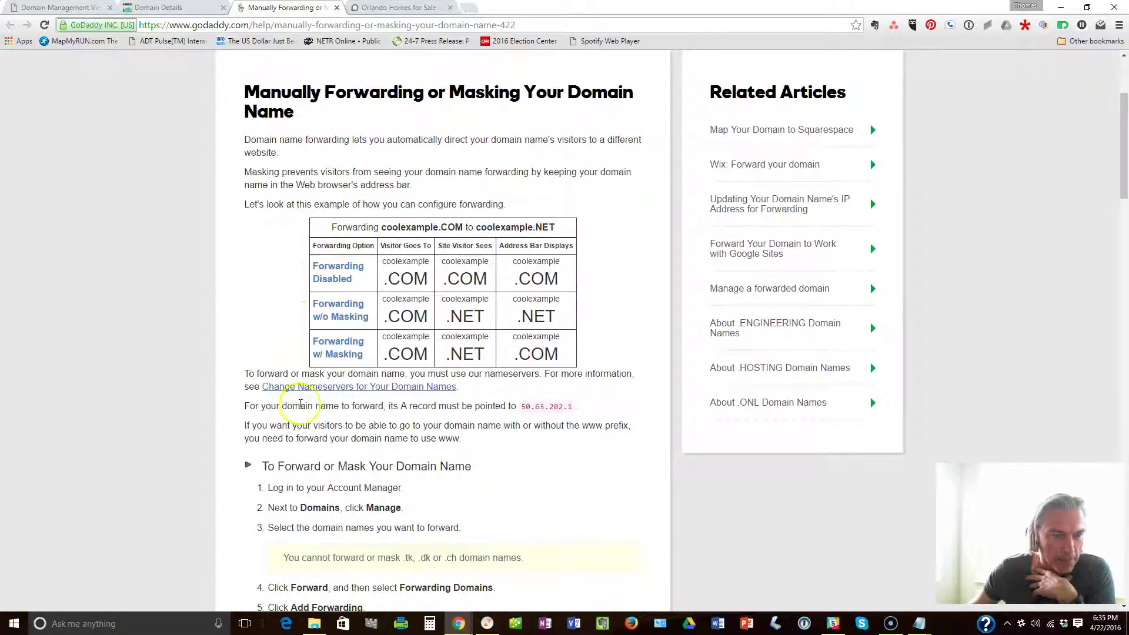
scroll(326, 400, down, 1)
drag(245, 347, 414, 345)
click(439, 347)
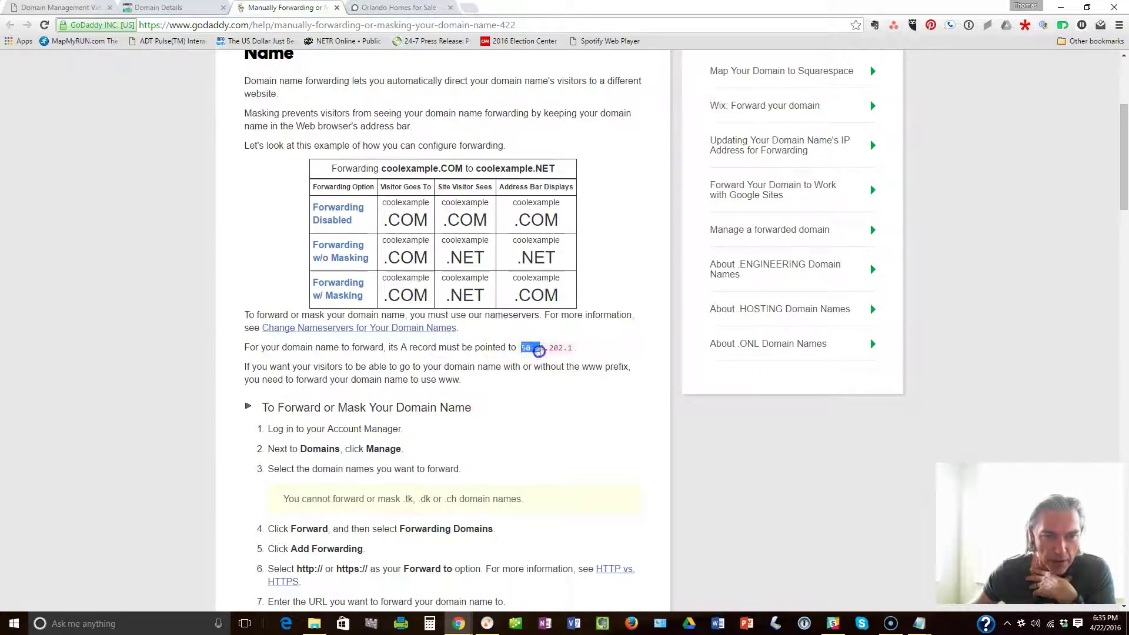
drag(573, 353, 573, 353)
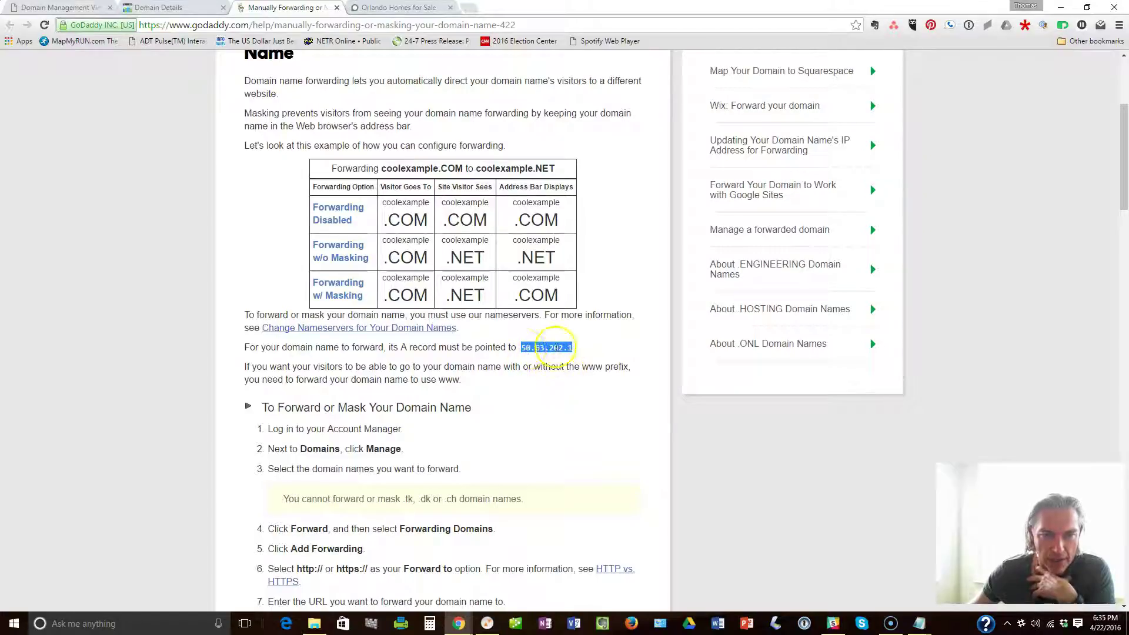
right_click(568, 350)
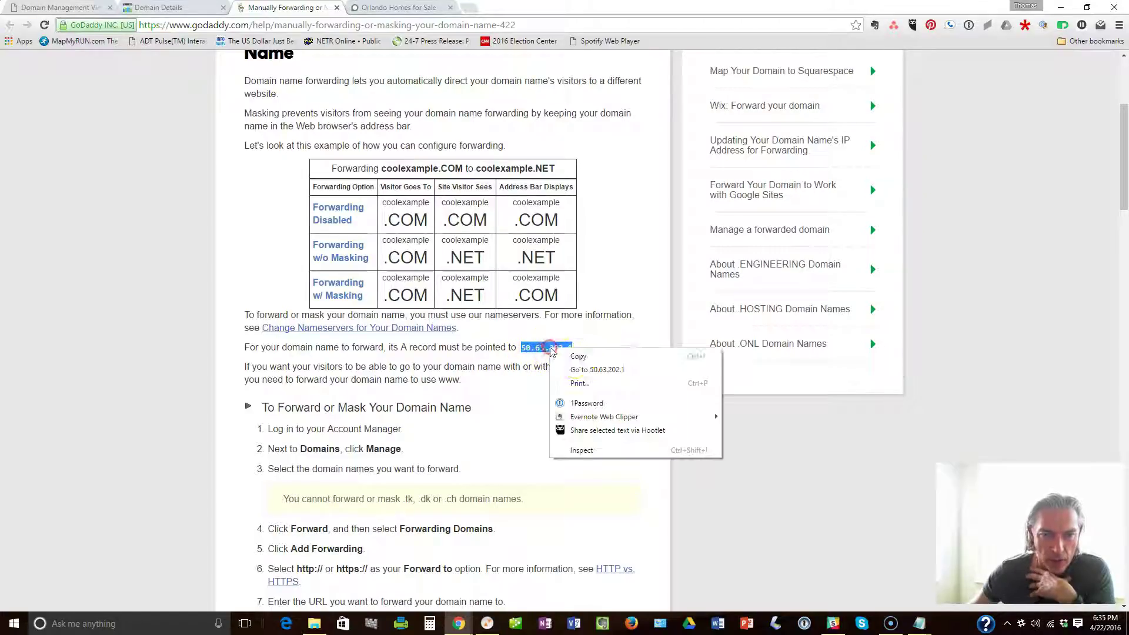
click(598, 356)
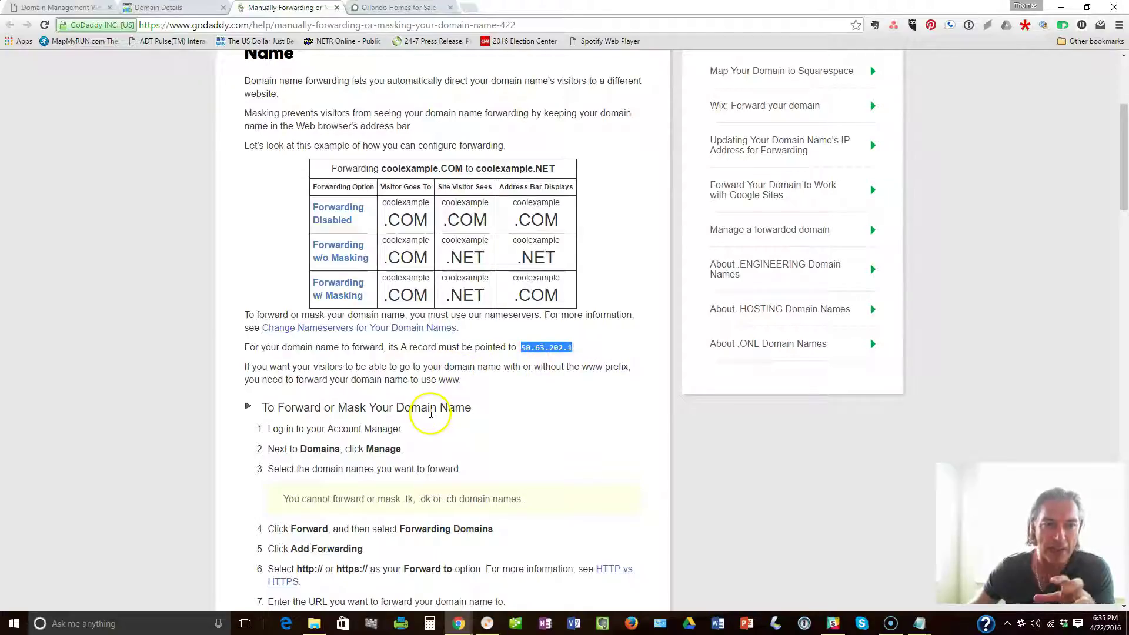
Step: Return to the domain details of realtypartnersorlando.com and open its DNS zone file at the A (Host) records
scroll(461, 369, up, 1)
scroll(453, 365, up, 4)
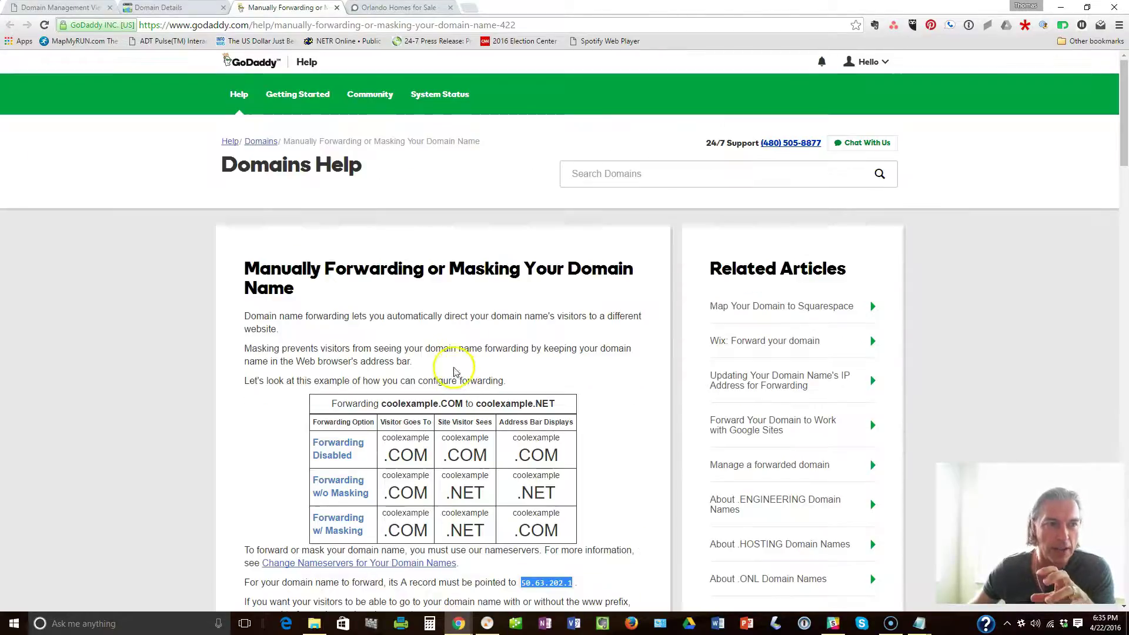
click(179, 10)
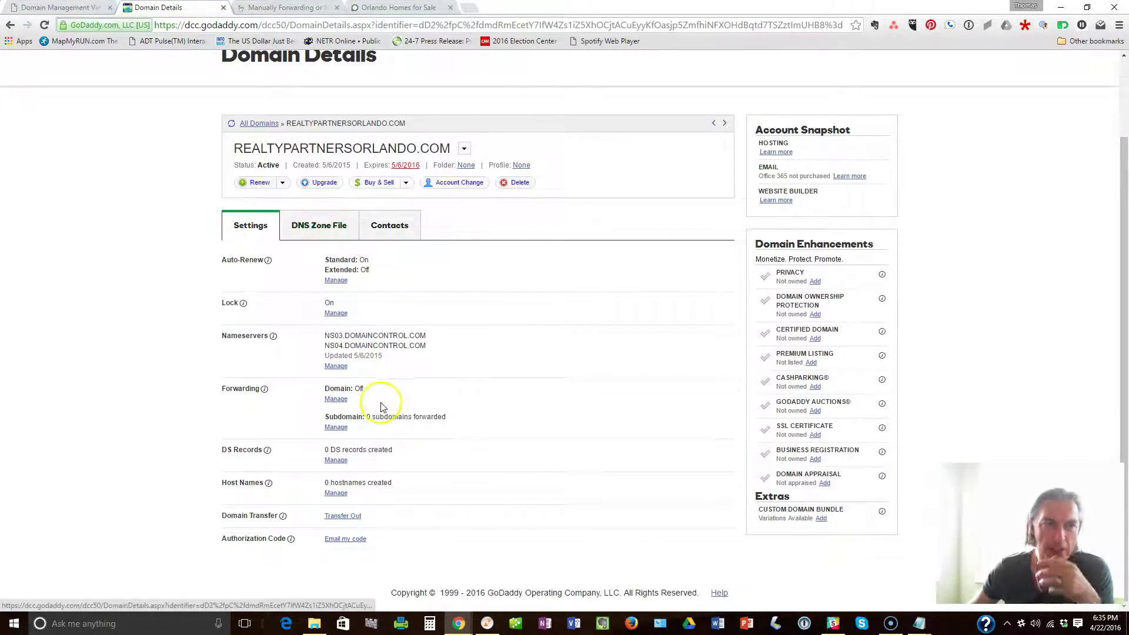
click(322, 228)
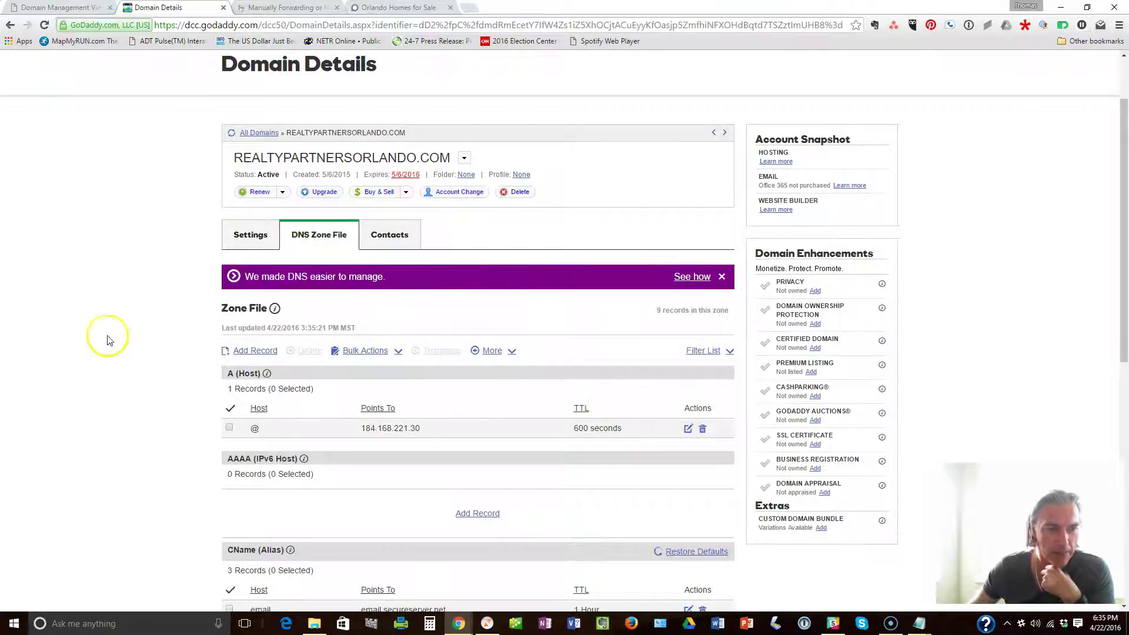
scroll(92, 368, down, 2)
scroll(92, 368, down, 1)
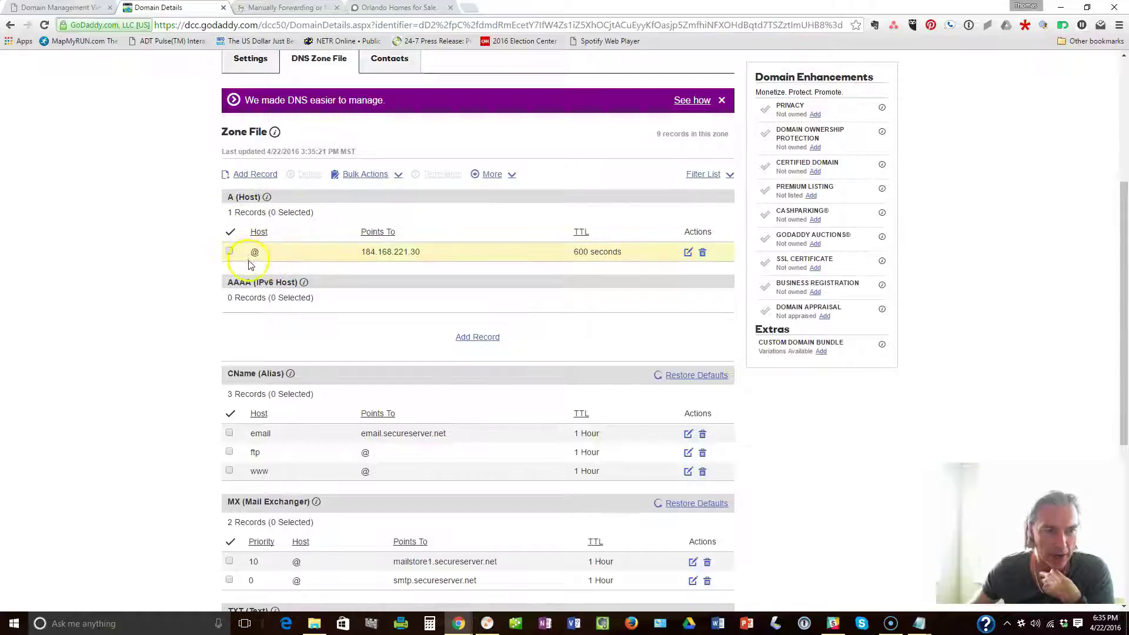
Step: Point the @ A (Host) record to the copied address 50.63.202.1 and save the zone file changes
click(690, 254)
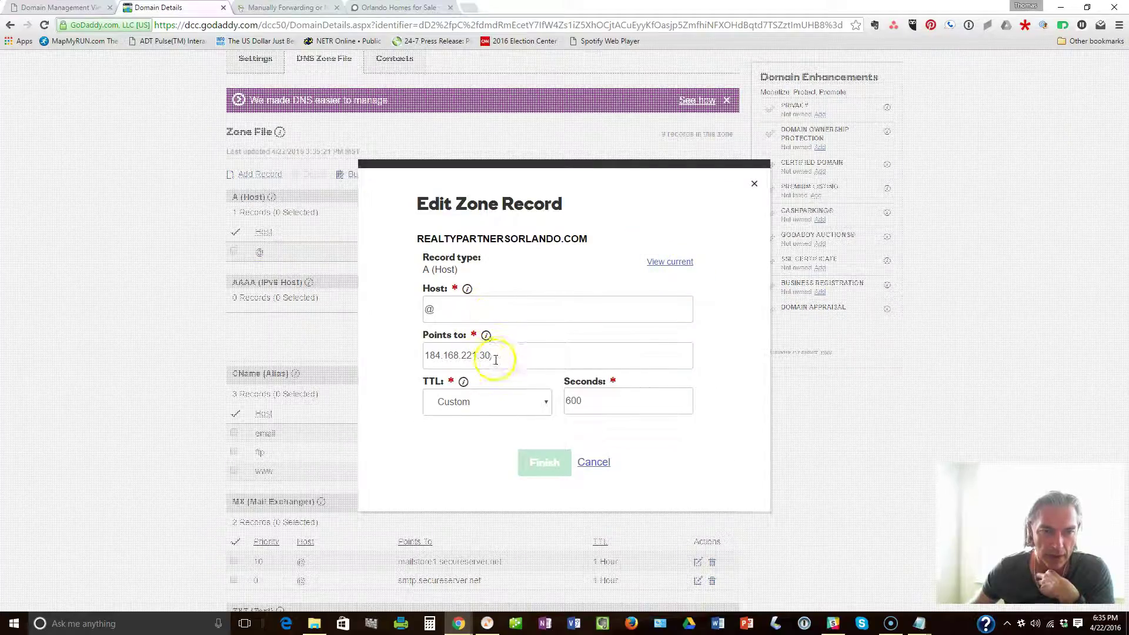
click(495, 356)
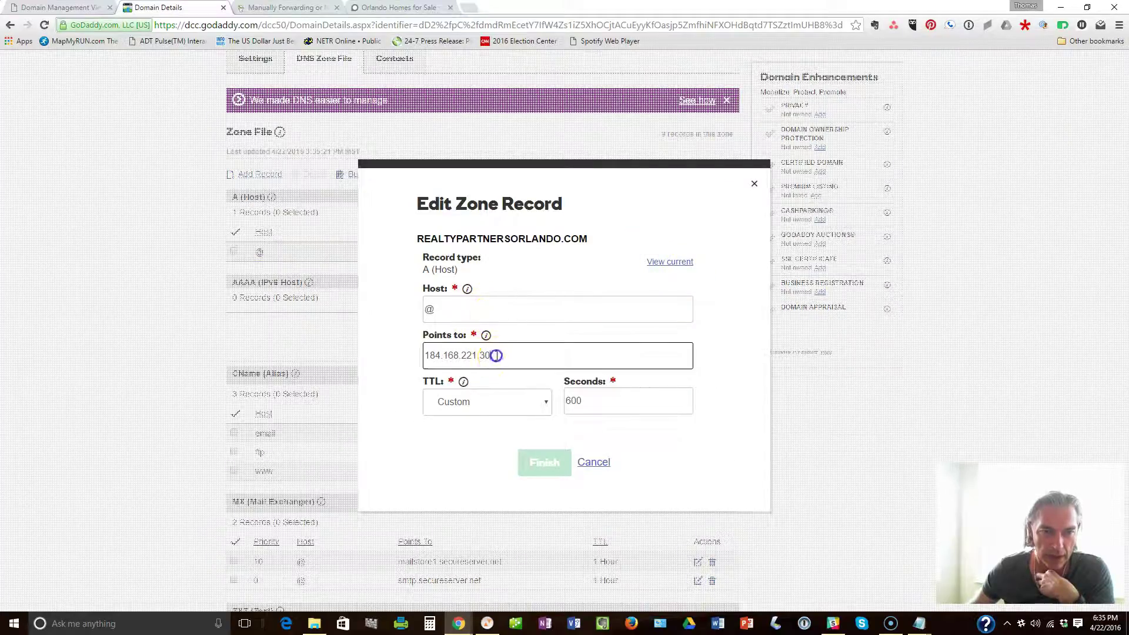
drag(496, 355, 385, 362)
key(ctrl+v)
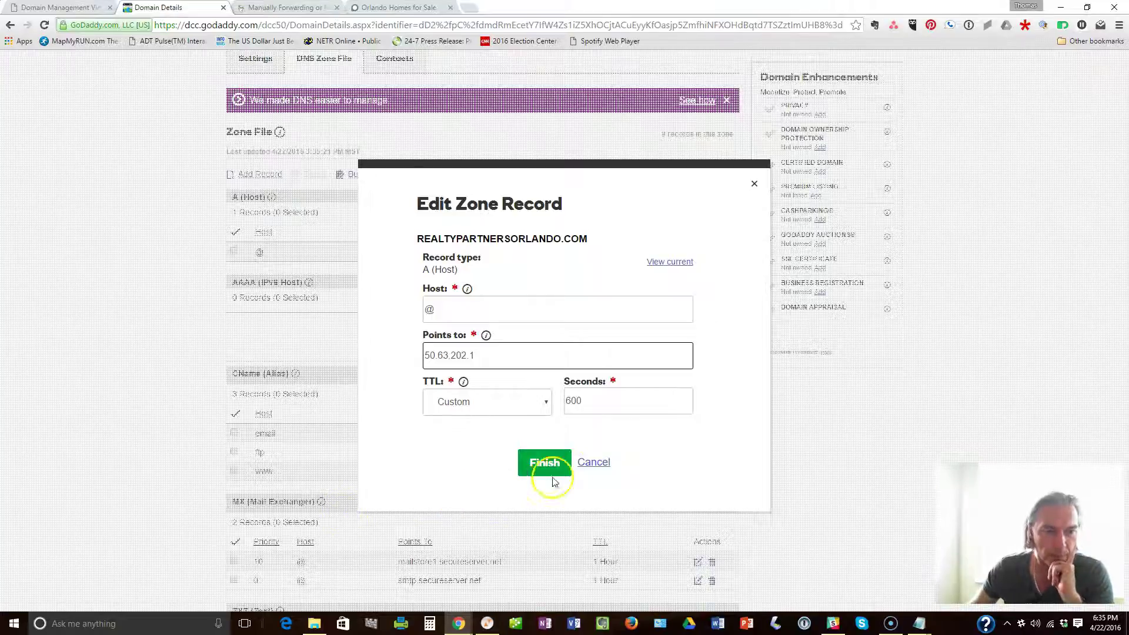
click(540, 465)
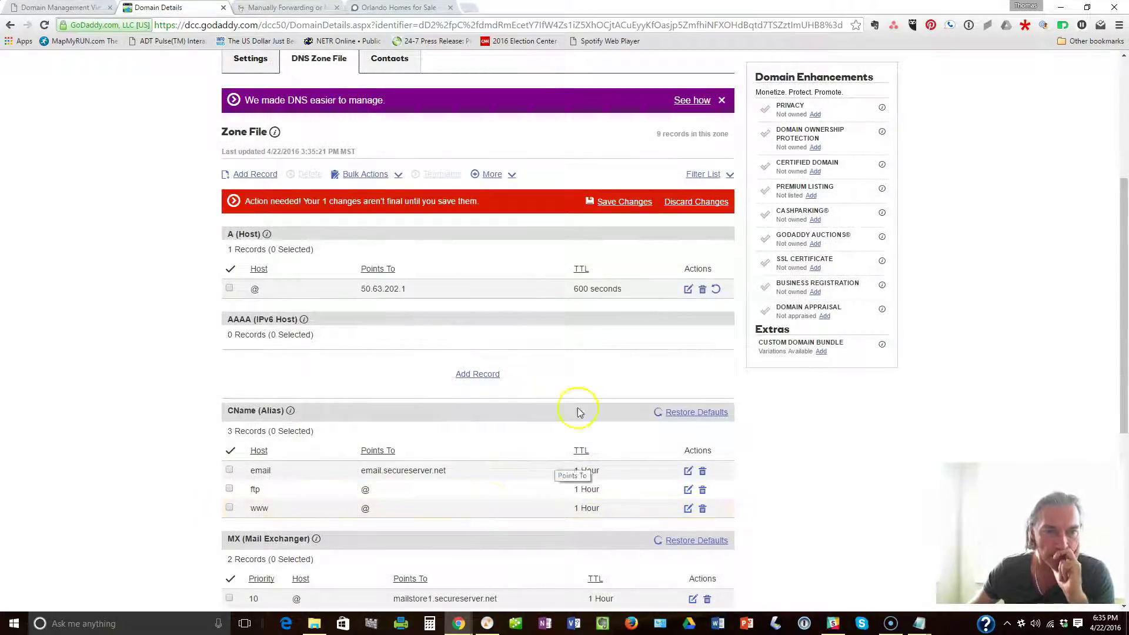
click(639, 201)
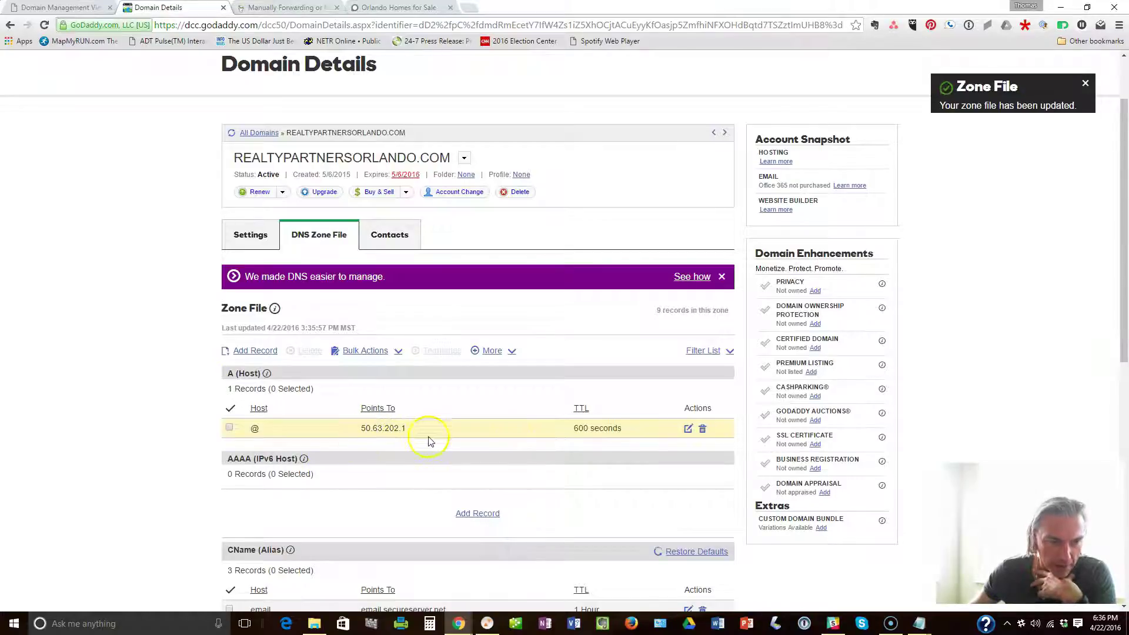
Step: Look over the zone records, and reload the domain's settings to check its domain and subdomain forwarding
scroll(131, 421, down, 3)
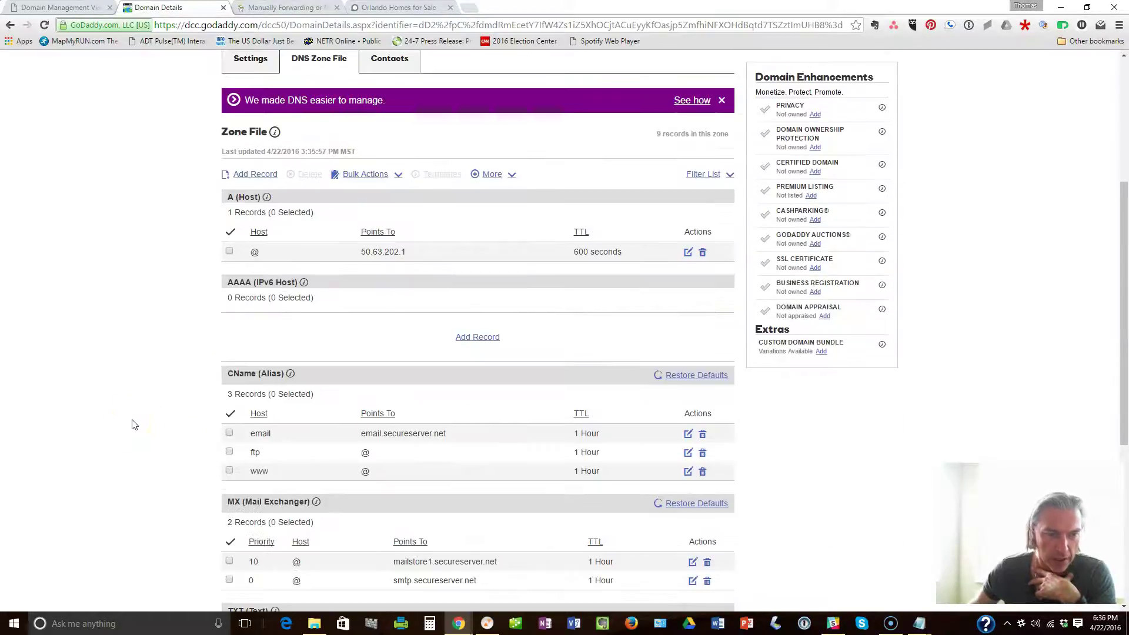
scroll(133, 423, down, 2)
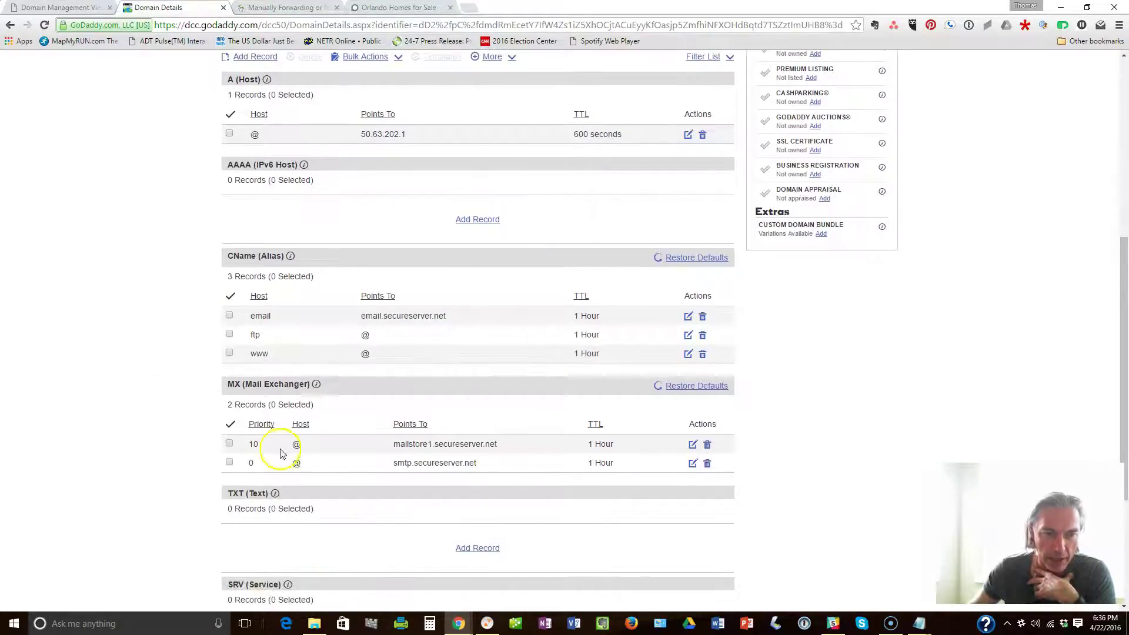
scroll(310, 374, up, 6)
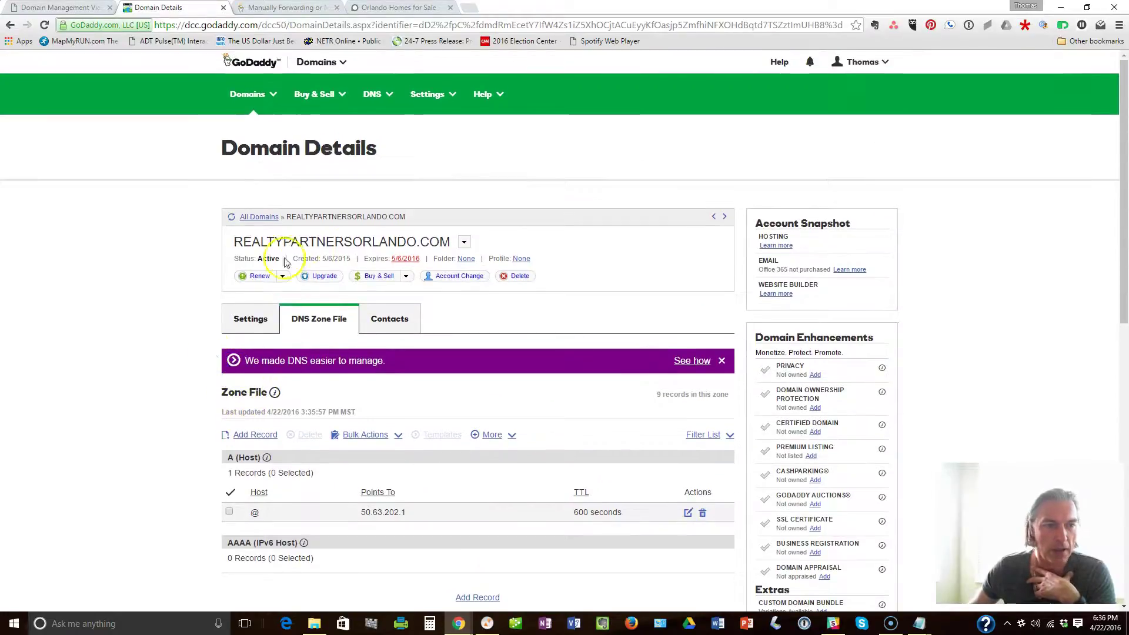
click(252, 319)
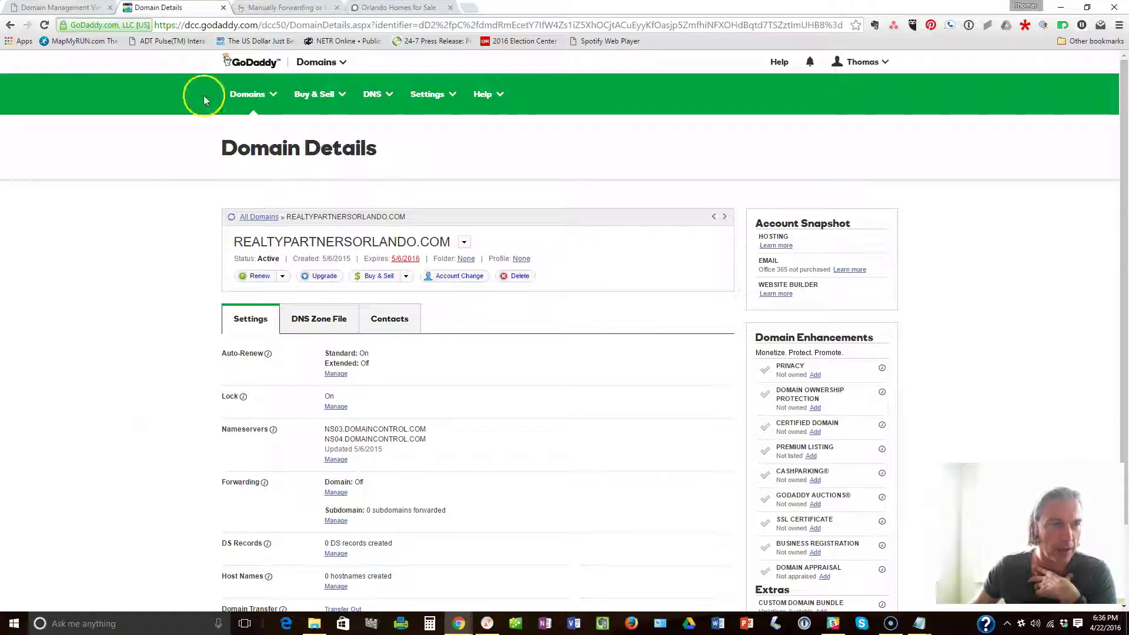
click(46, 27)
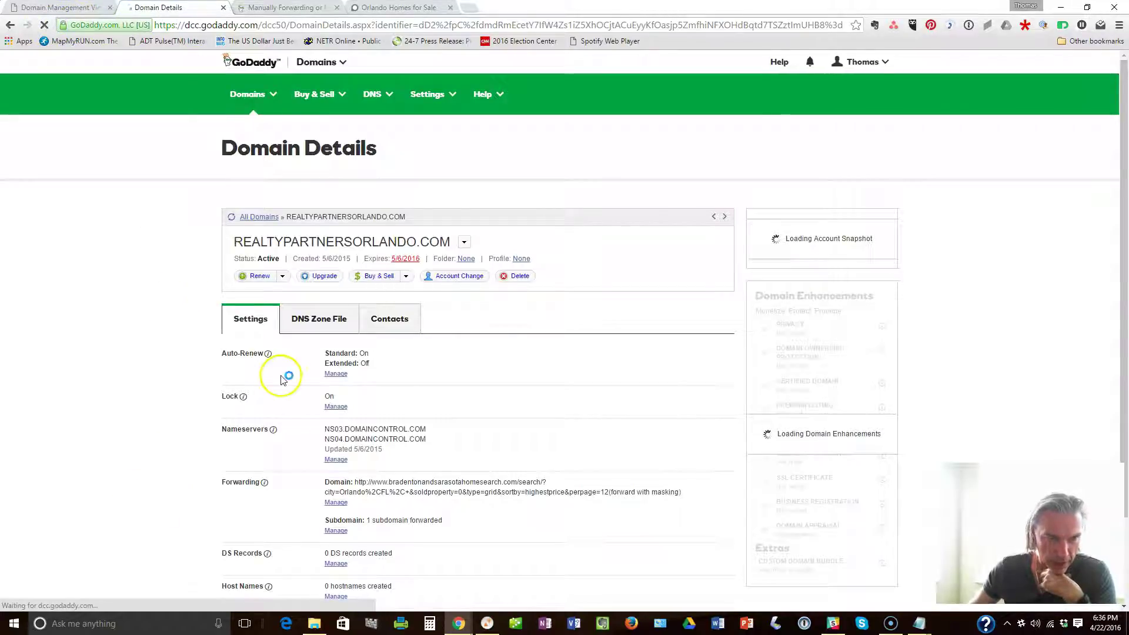
scroll(177, 470, down, 2)
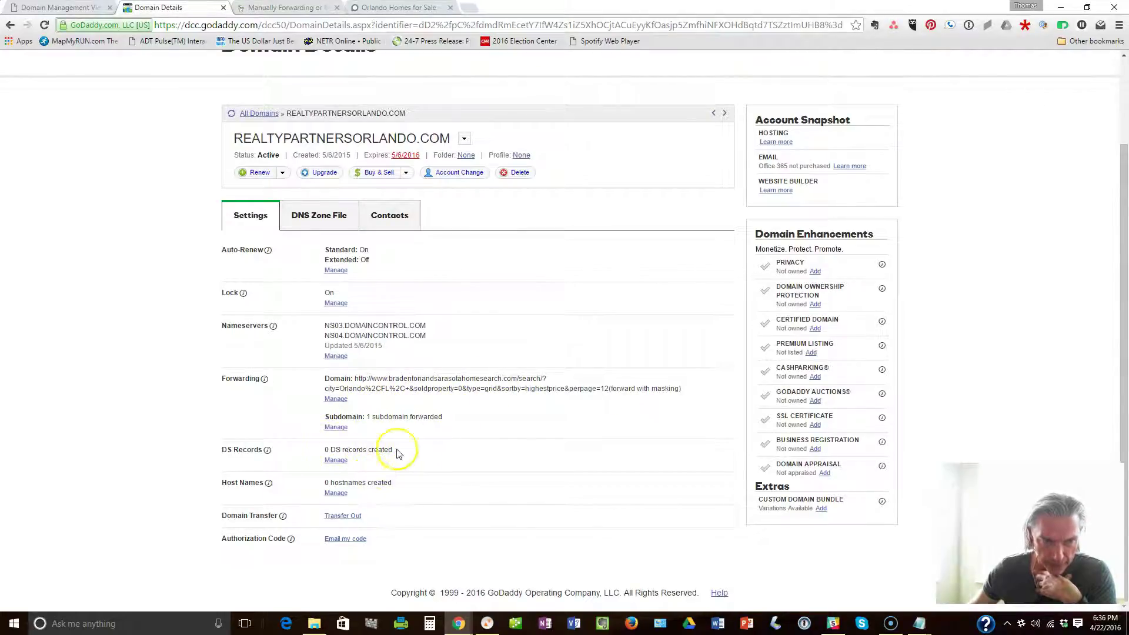
scroll(471, 458, up, 2)
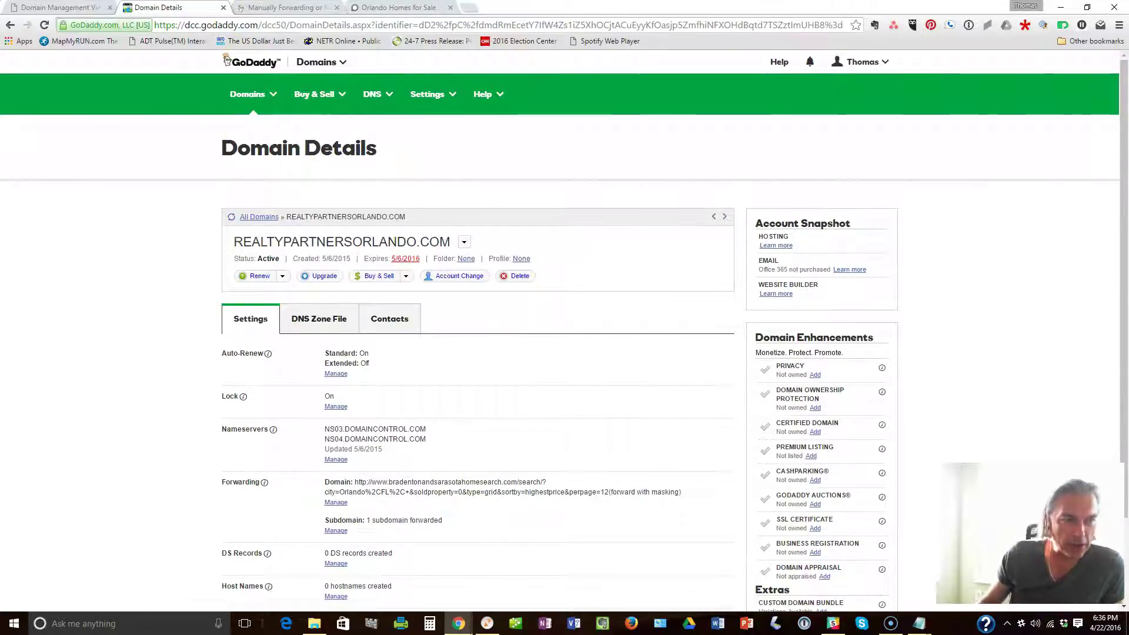
click(1119, 27)
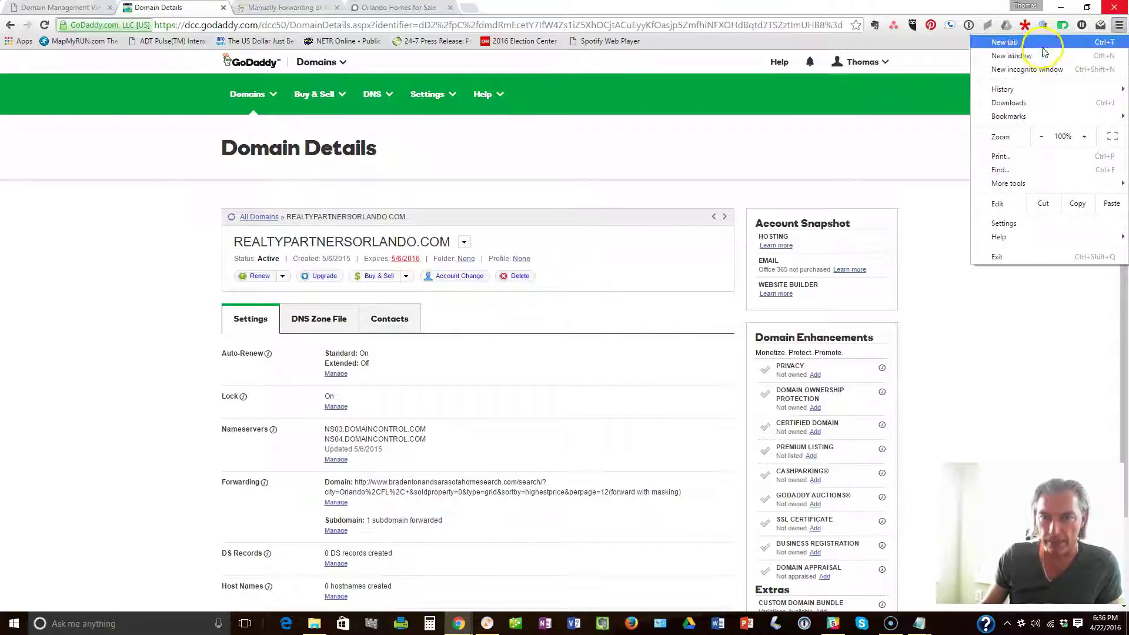
click(1029, 68)
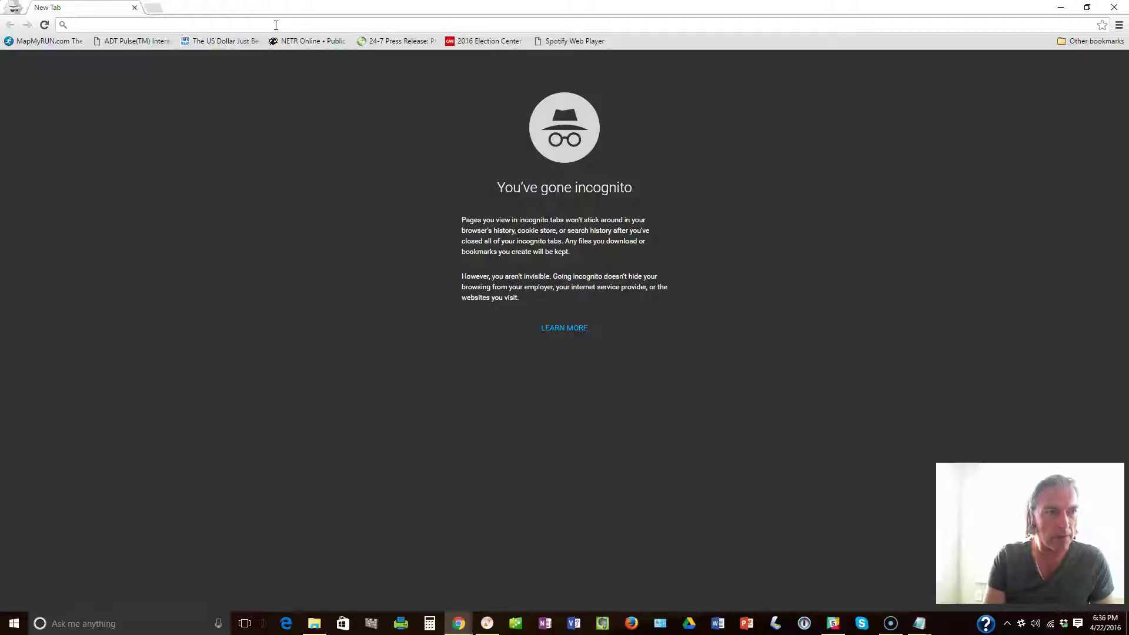
click(307, 21)
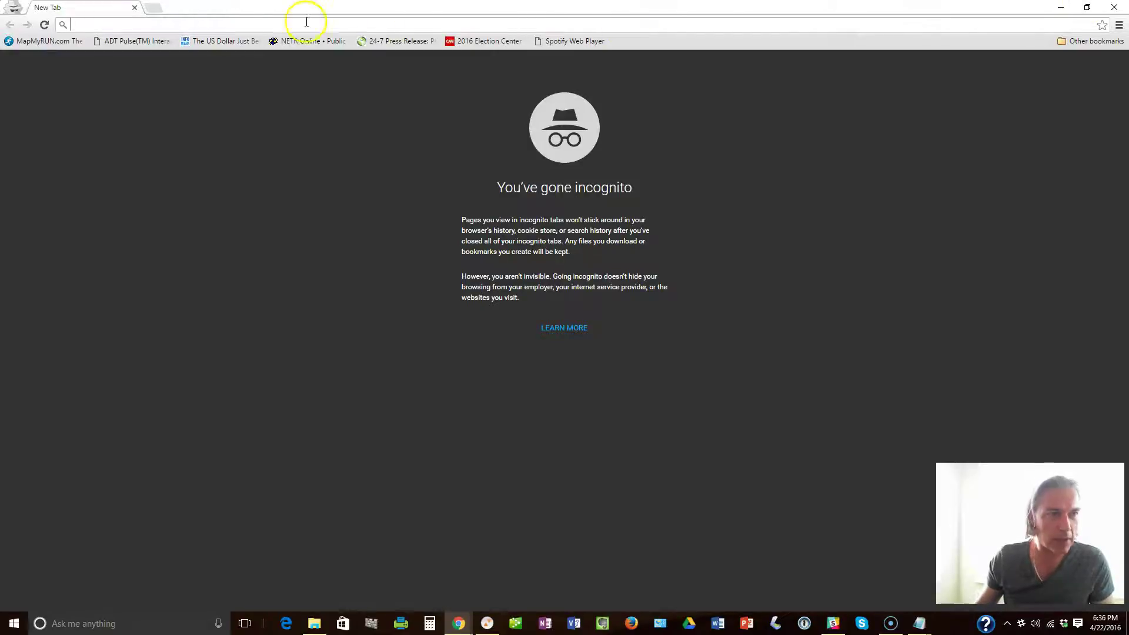
click(136, 8)
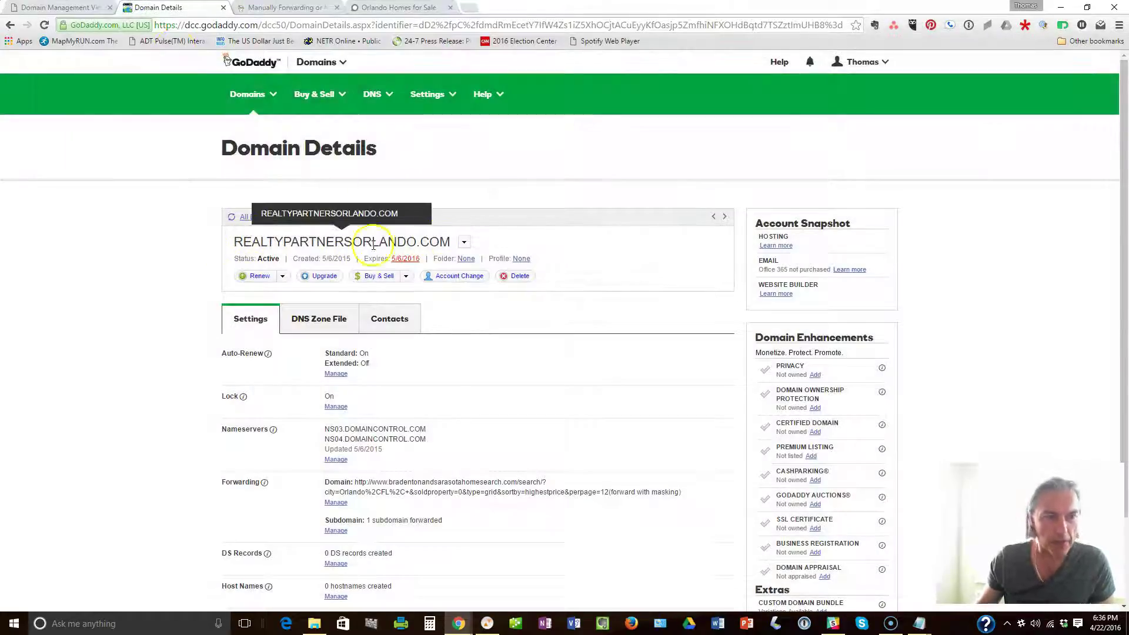
click(1119, 23)
click(1035, 68)
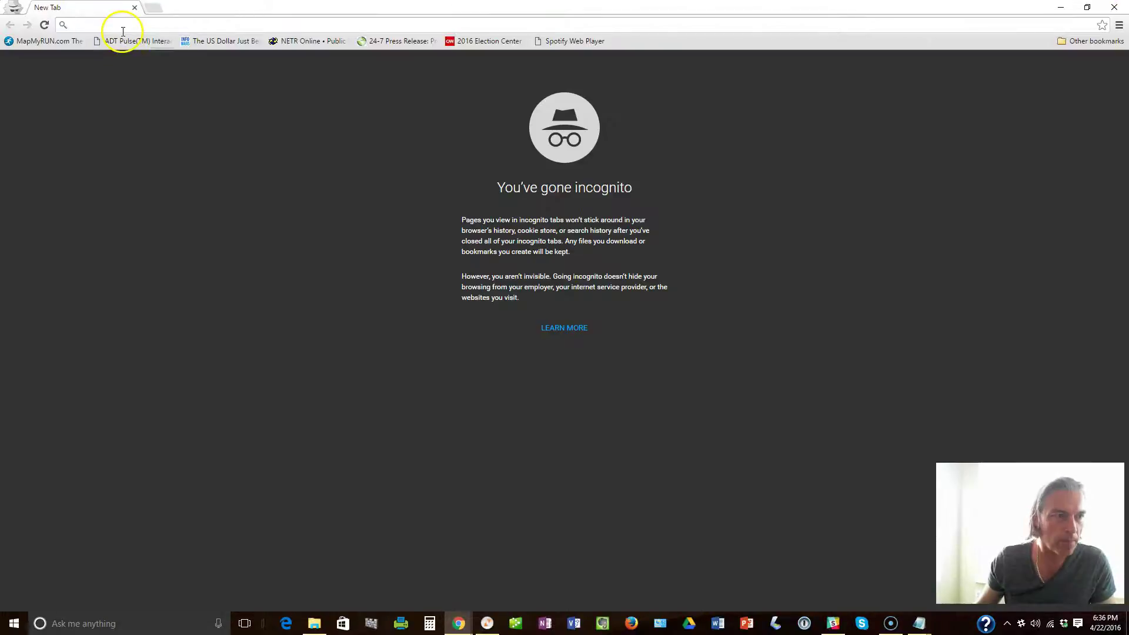
text(ww)
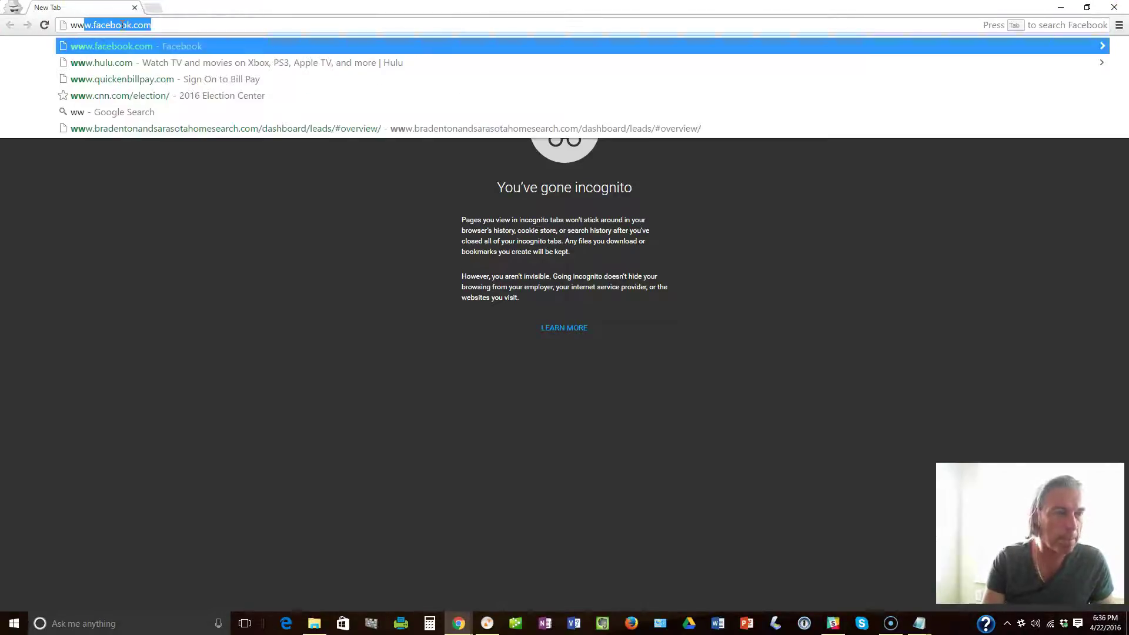
text(w.realtypartnersorlando)
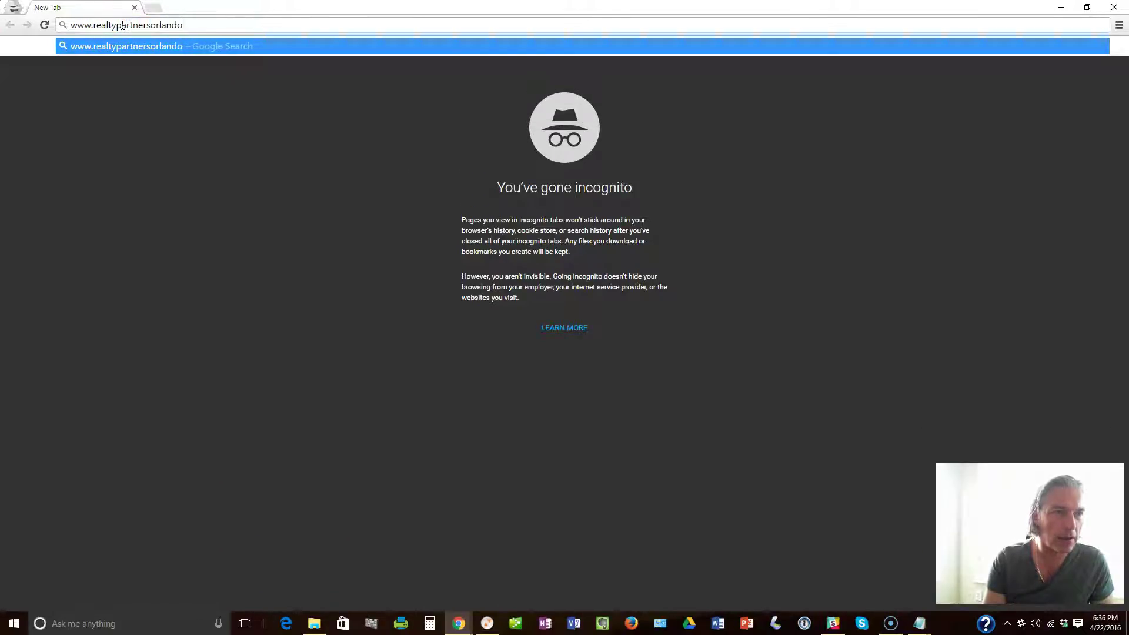
text(.cojm)
key(BackSpace)
key(BackSpace)
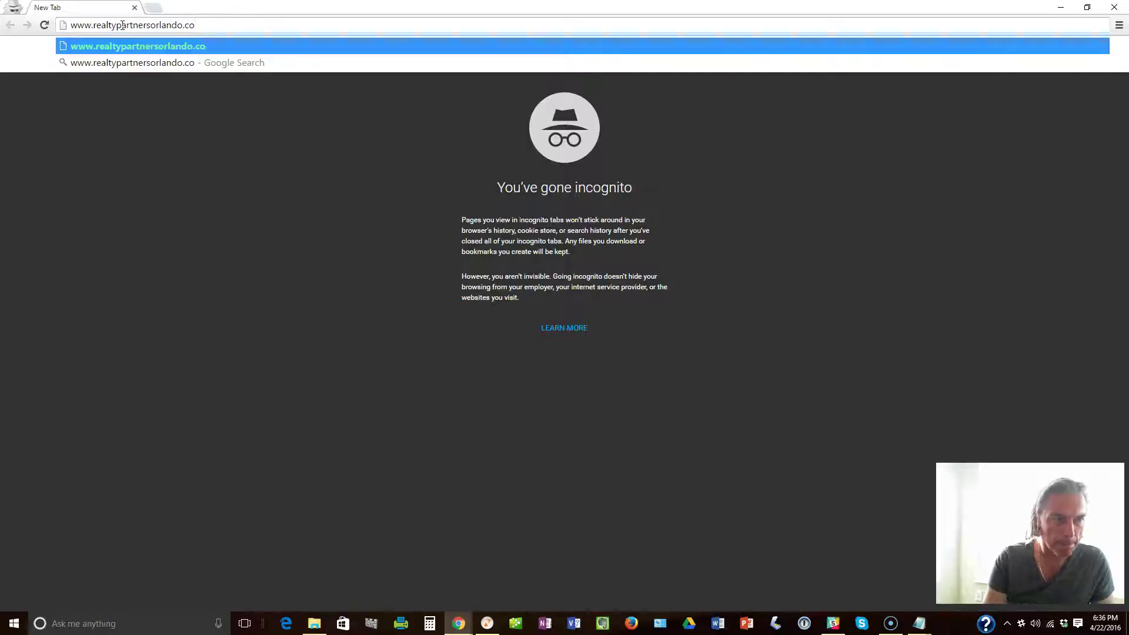
key(Return)
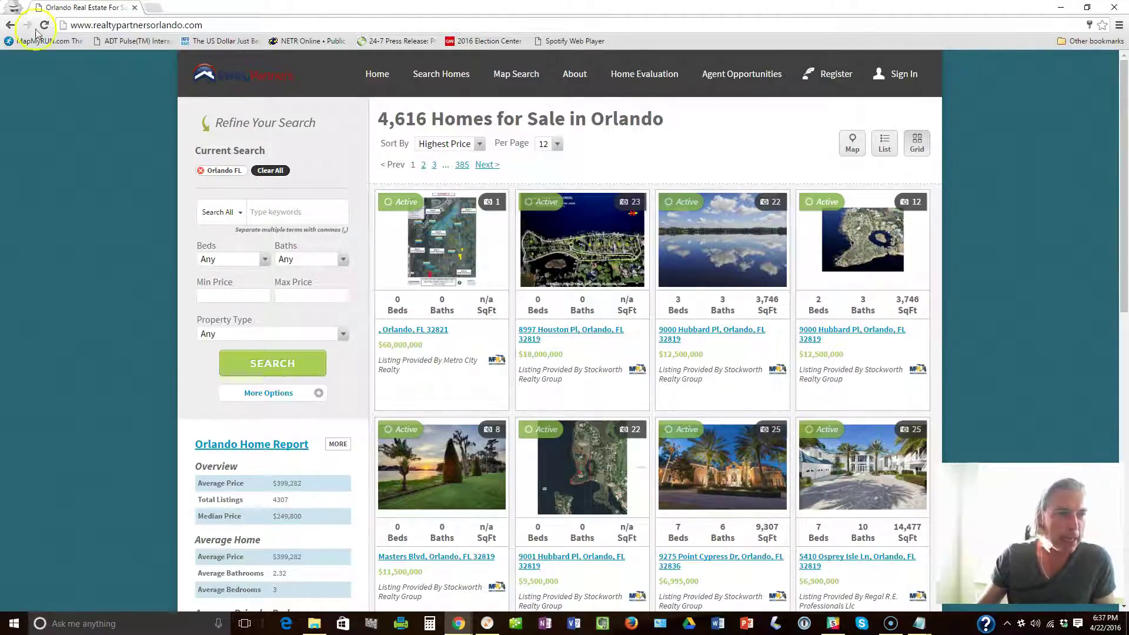
click(135, 8)
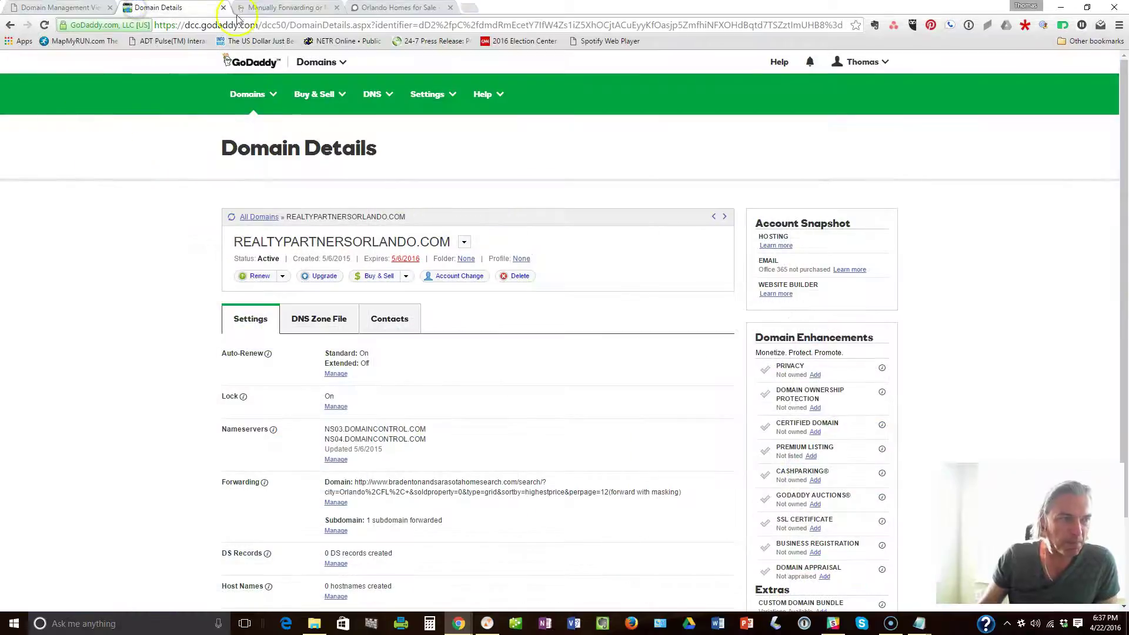
Step: Open a fresh incognito window and load the forwarded subdomain beach.srqrealtypartners.com
click(1119, 25)
click(1038, 75)
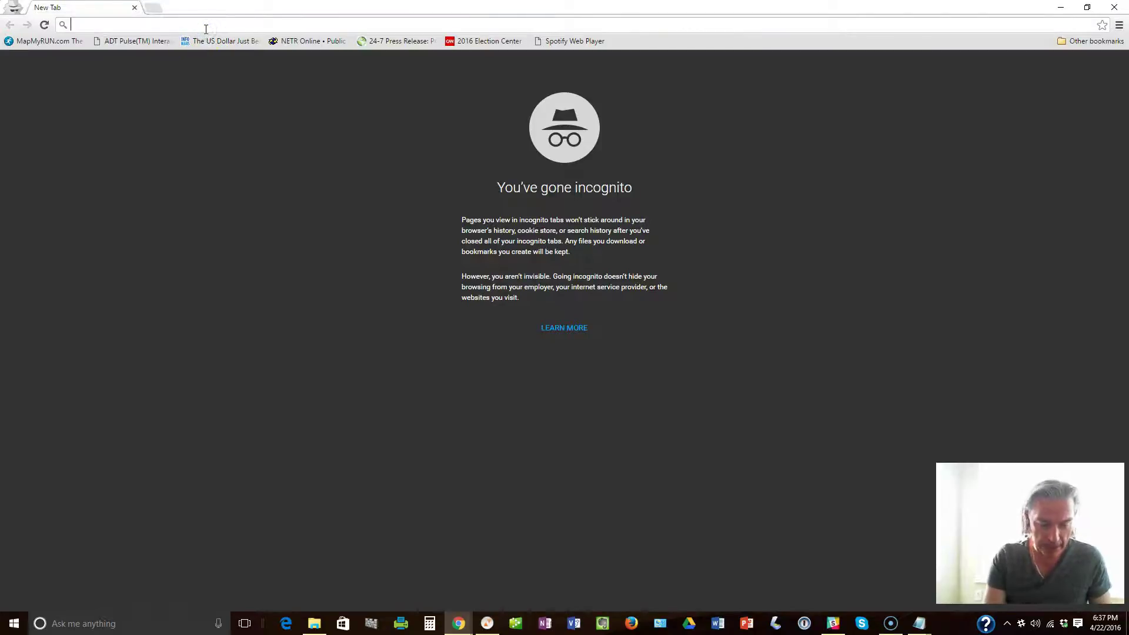
text(beach.)
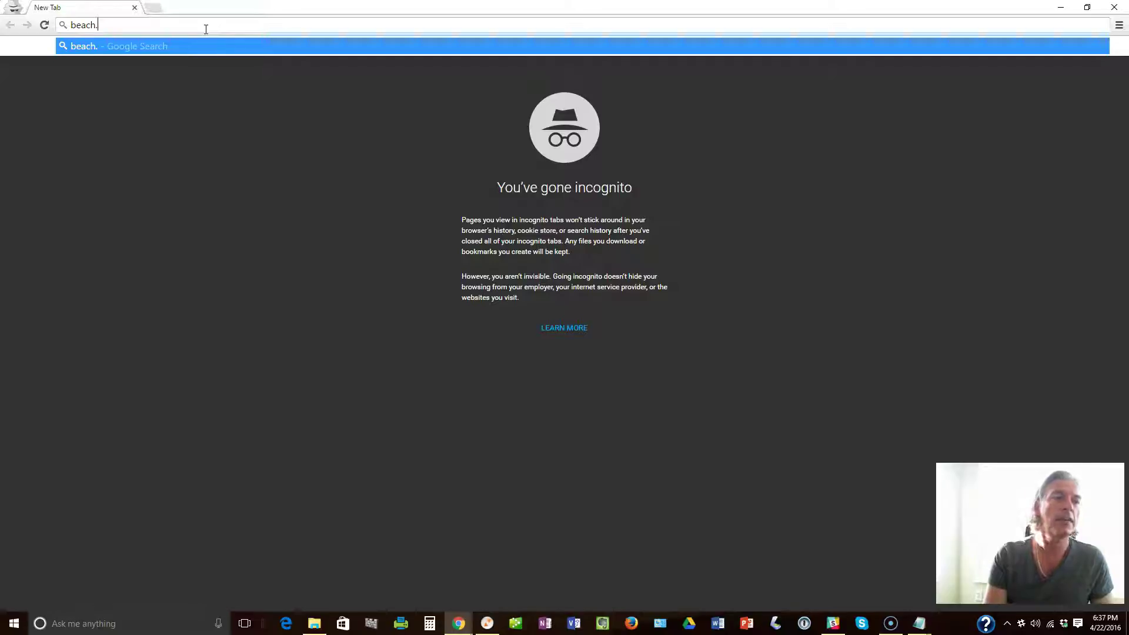
text(srqrealtypartners)
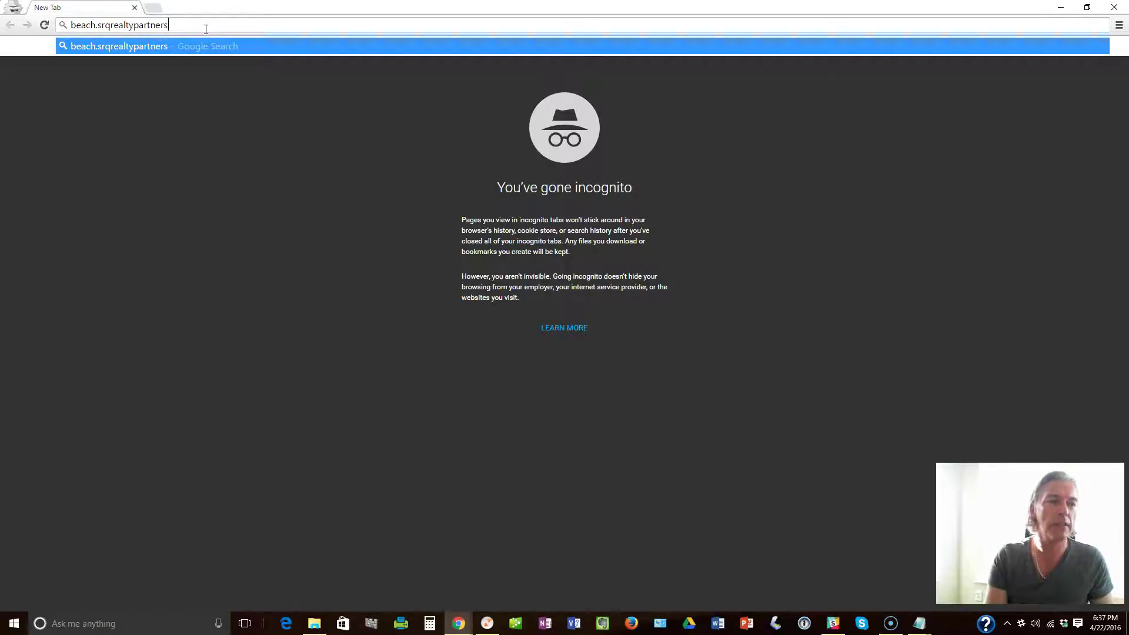
text(.com)
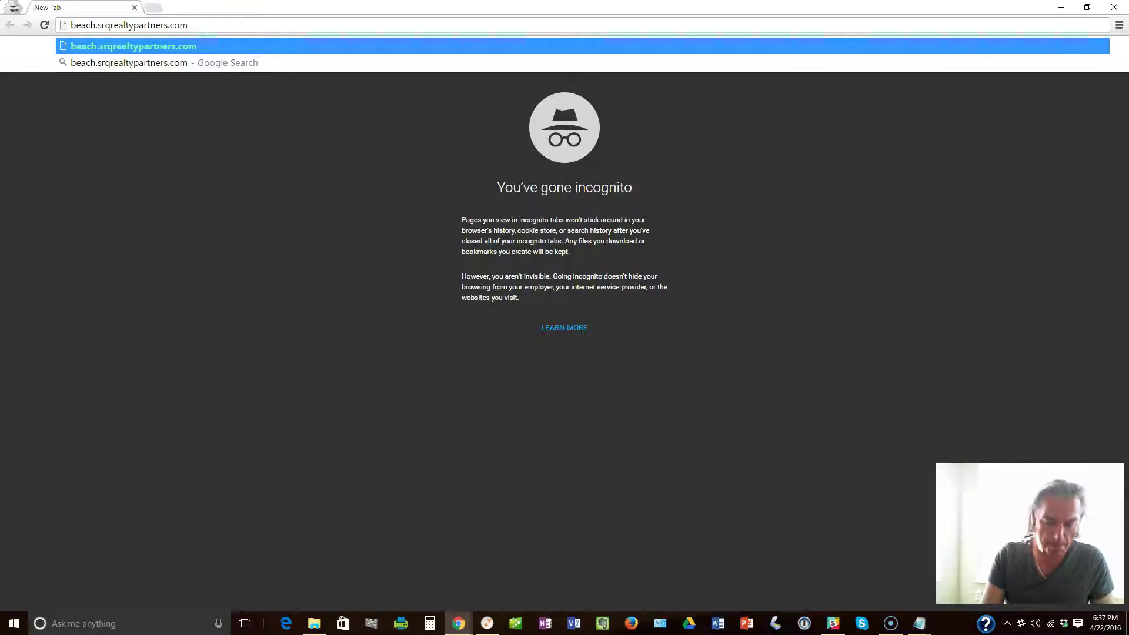
key(Return)
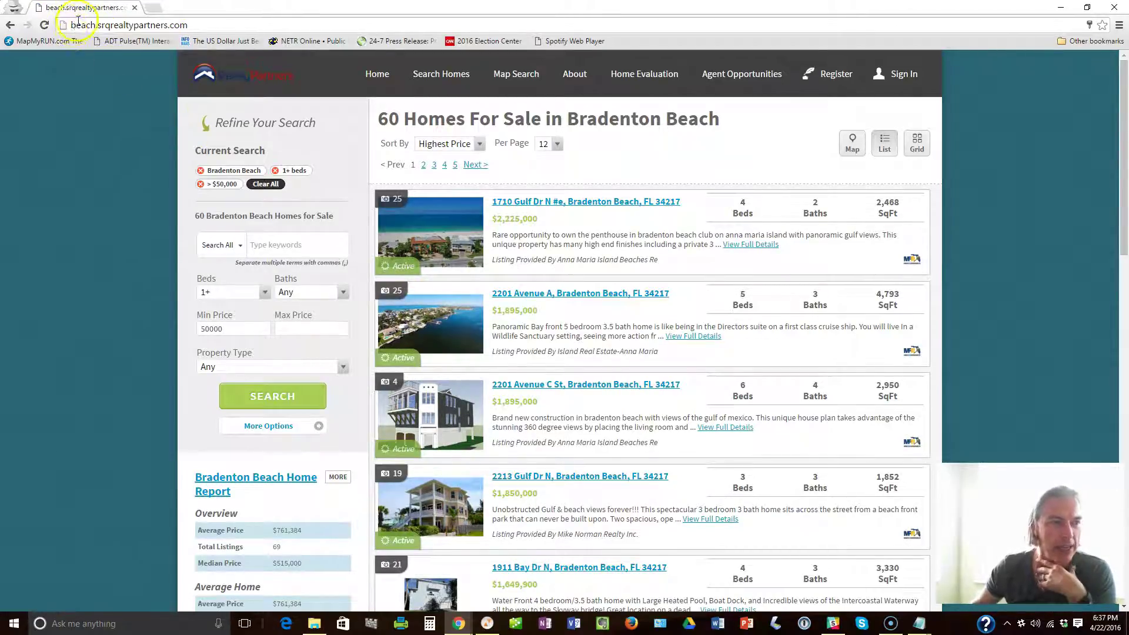
Step: Check the masked address while opening the site's Home Evaluation page, and return to the Bradenton Beach listings
click(200, 25)
click(79, 27)
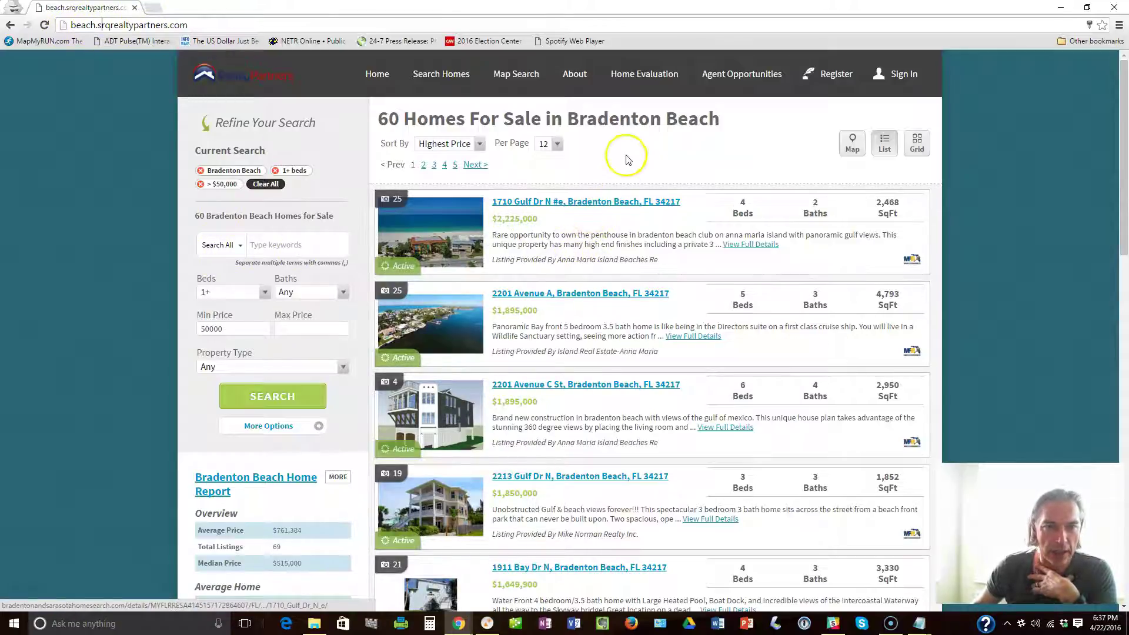
click(628, 78)
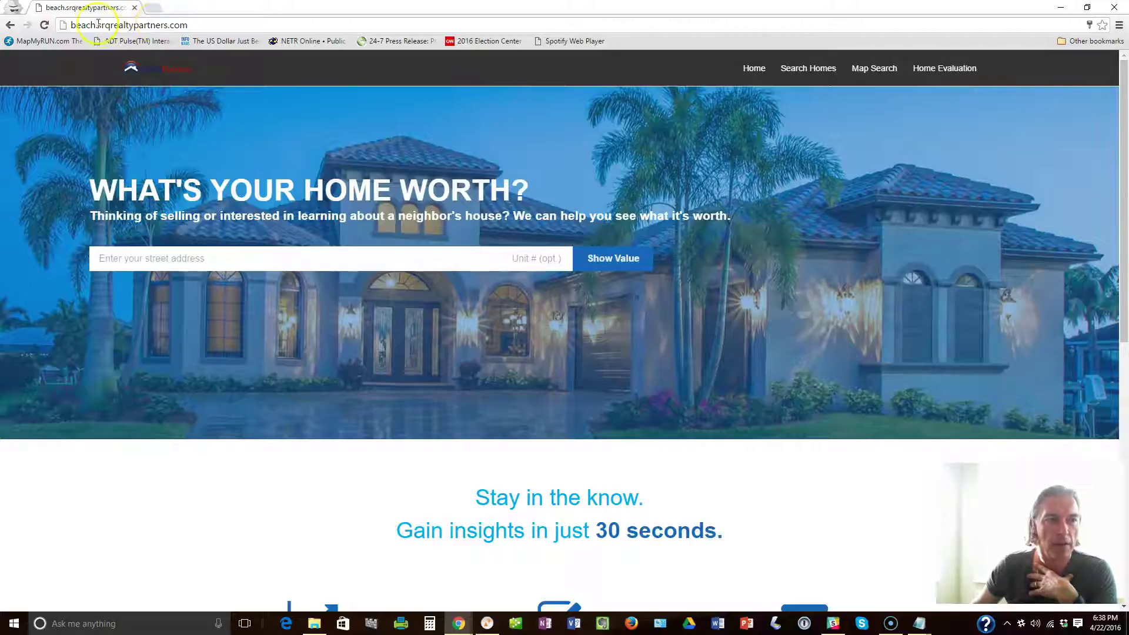
click(9, 26)
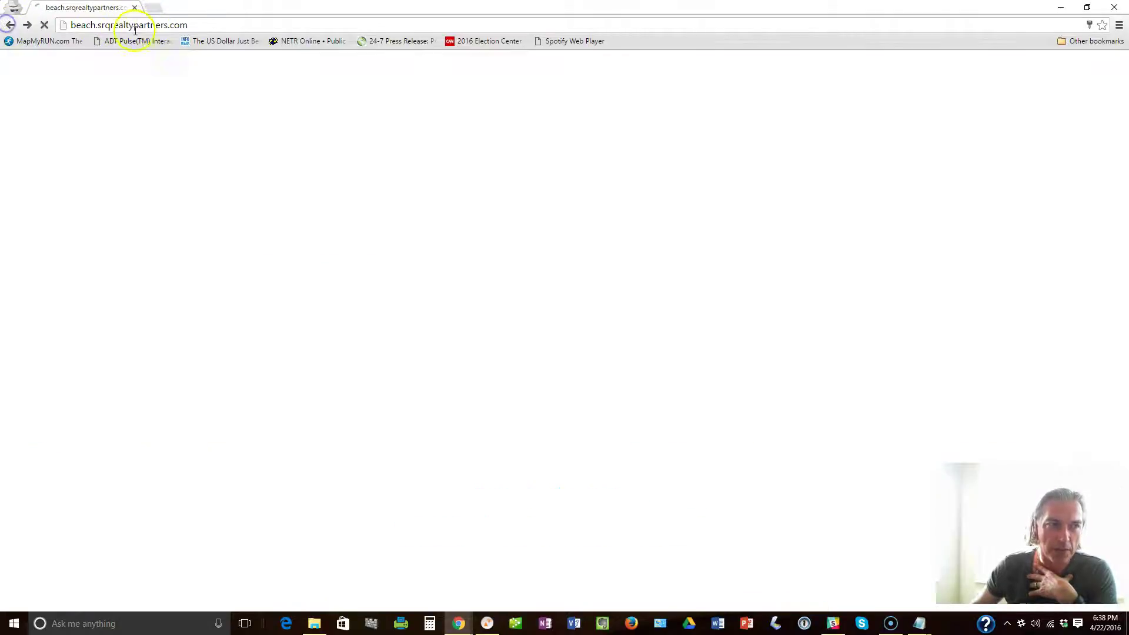
Step: Load the Sarasota subdomain of the realtor's personal domain, view its About and Search Homes pages, and close the incognito window
click(193, 25)
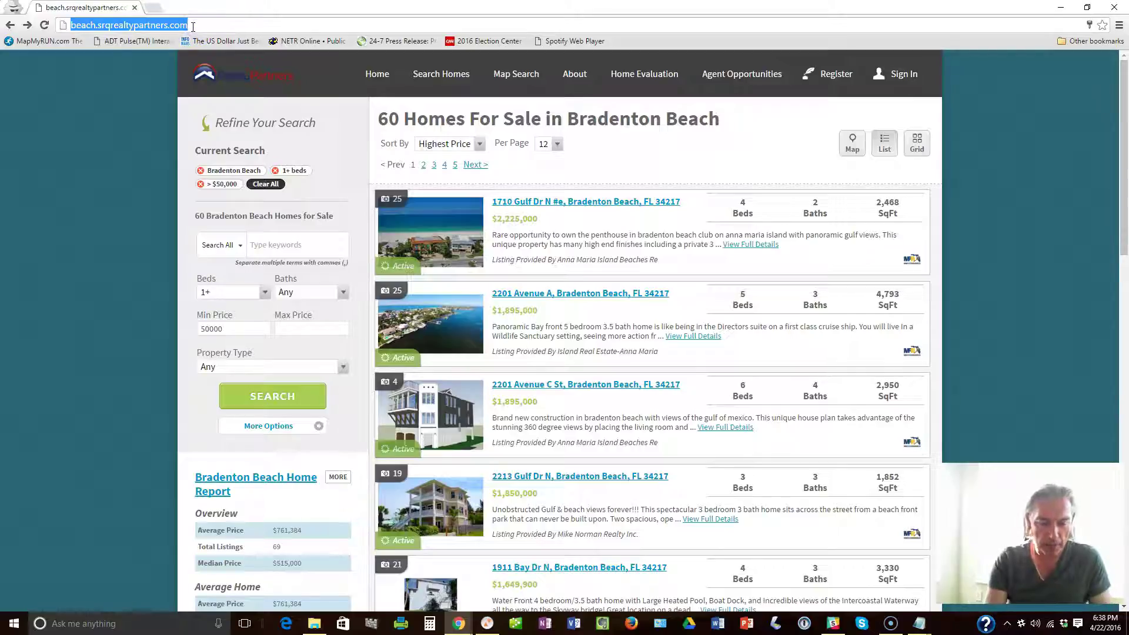
text(sarasota.hemingwayrealtor)
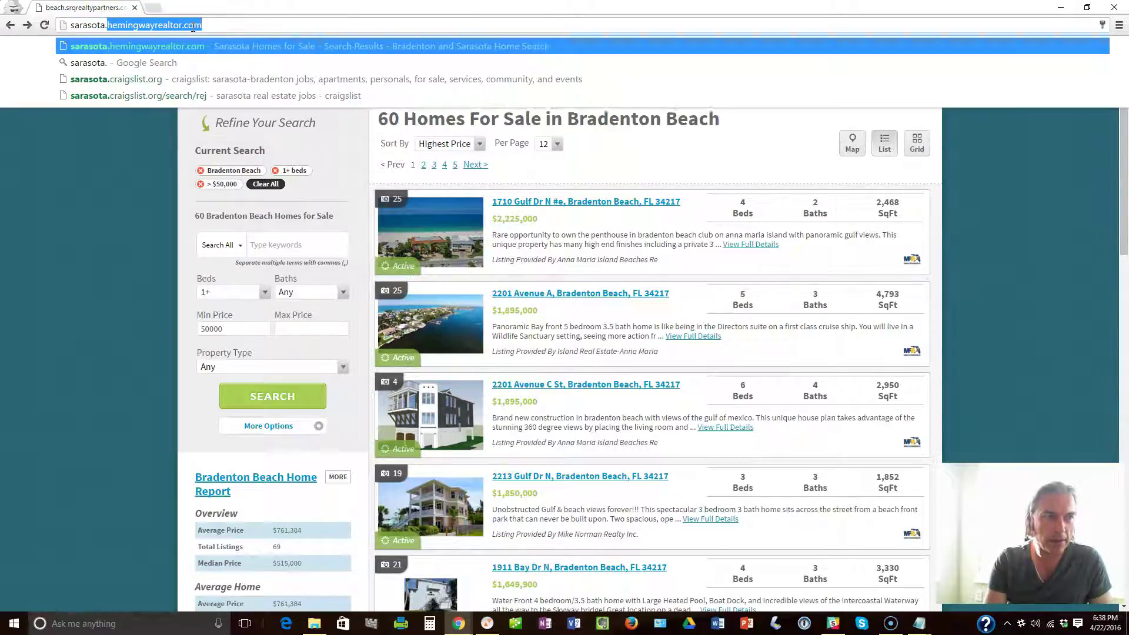
key(Return)
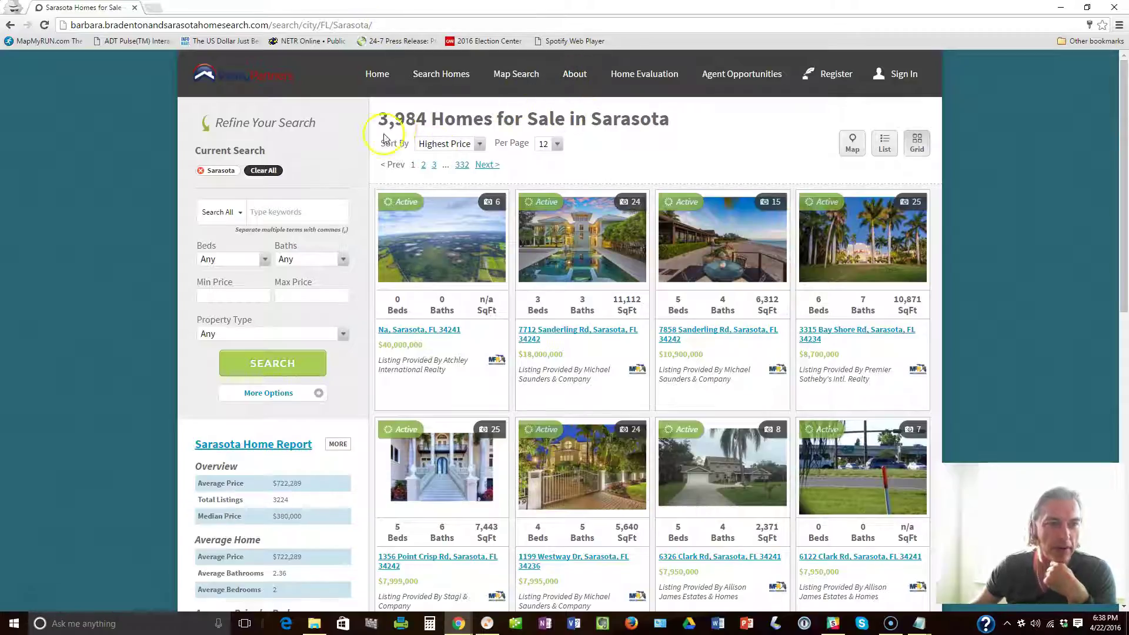
click(571, 77)
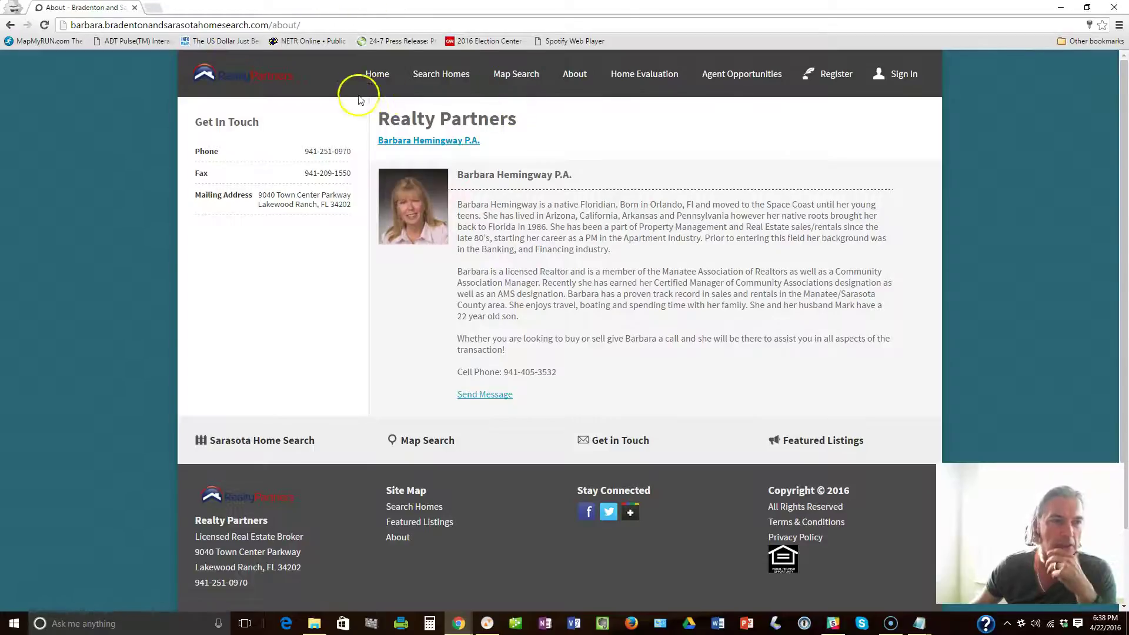
click(440, 75)
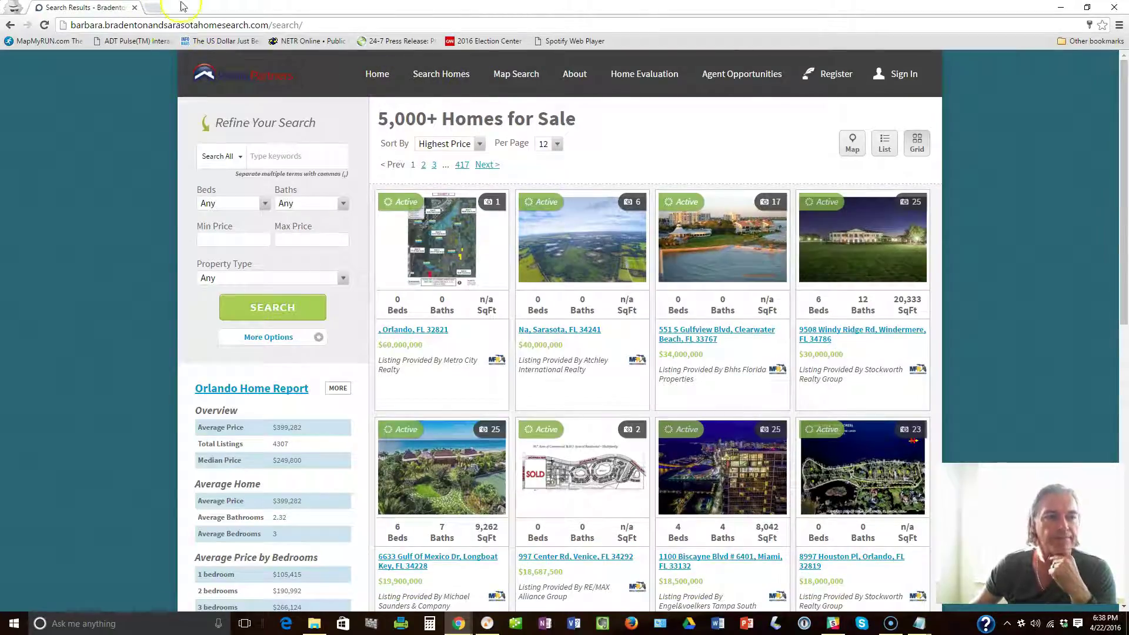
click(134, 8)
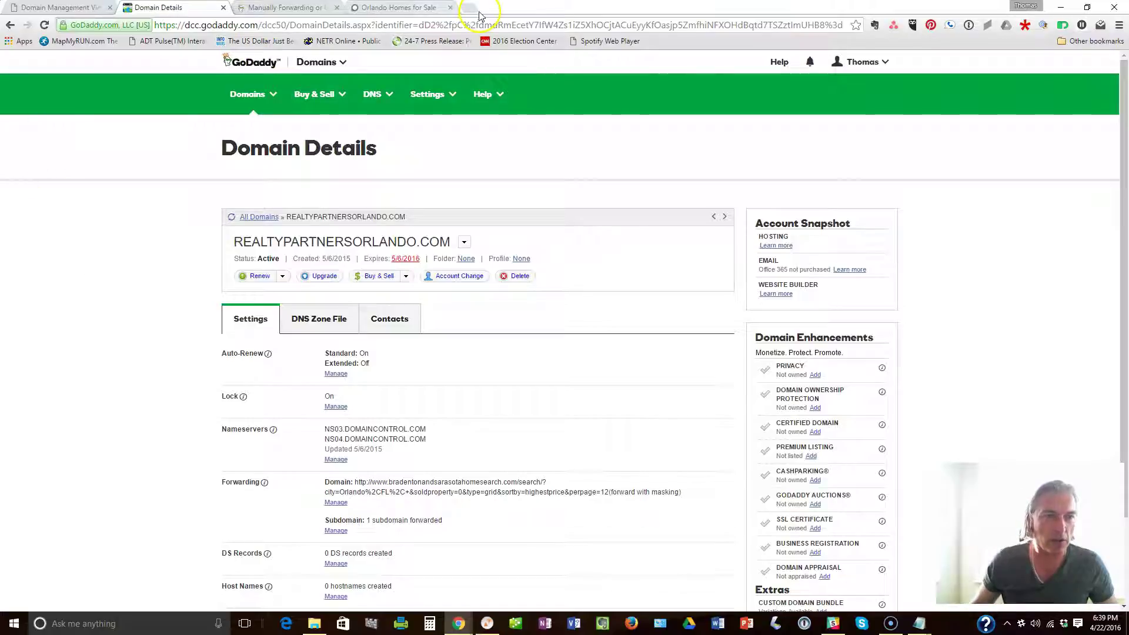
Step: Load realtypartnersorlando.com without www in the regular window's Orlando homes tab, and open the first listing
click(410, 9)
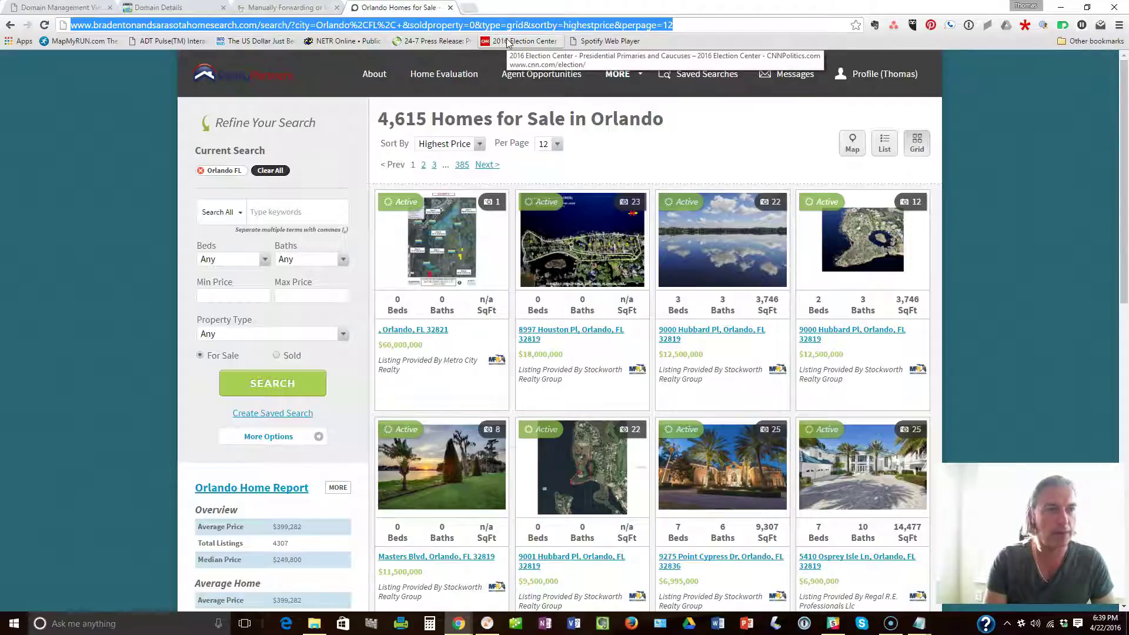
text(realty)
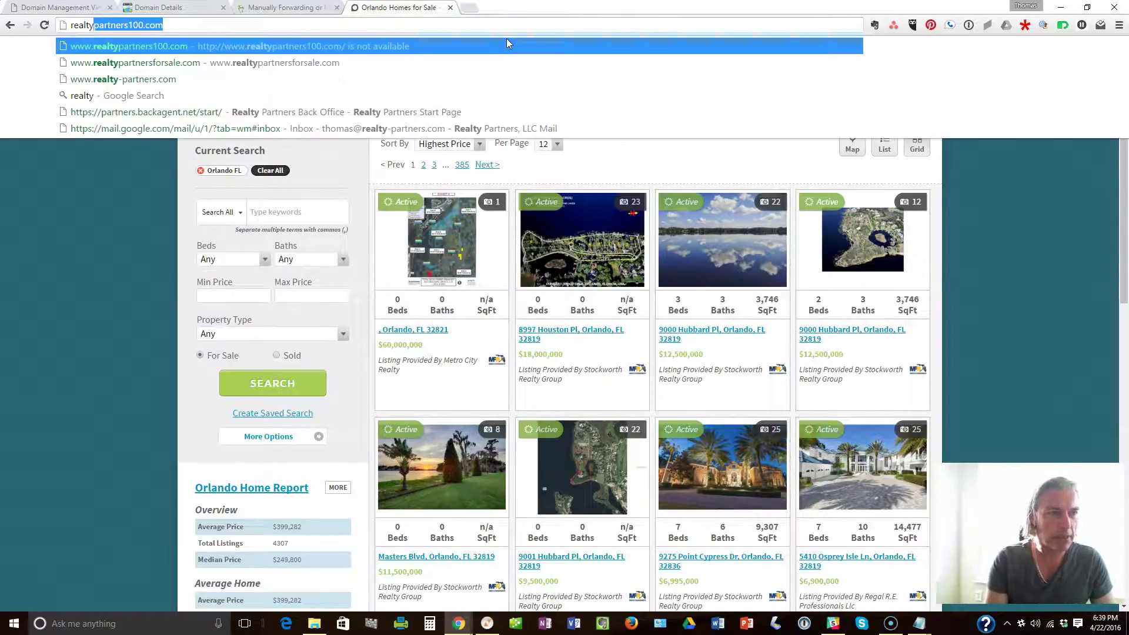
text(partnersore)
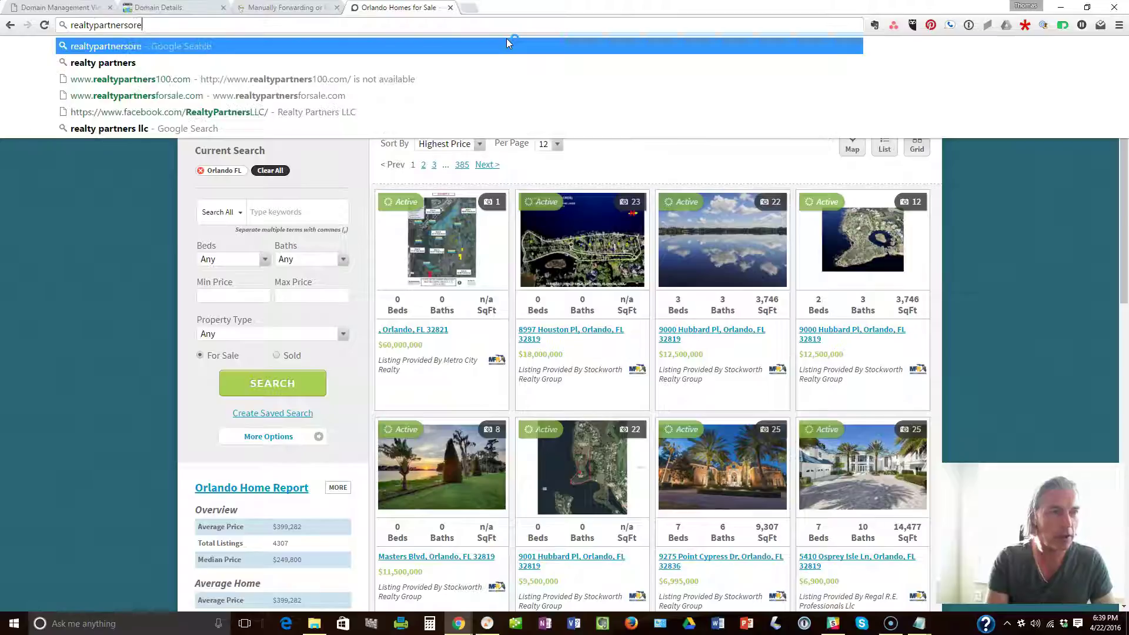
key(BackSpace)
text(lando.com)
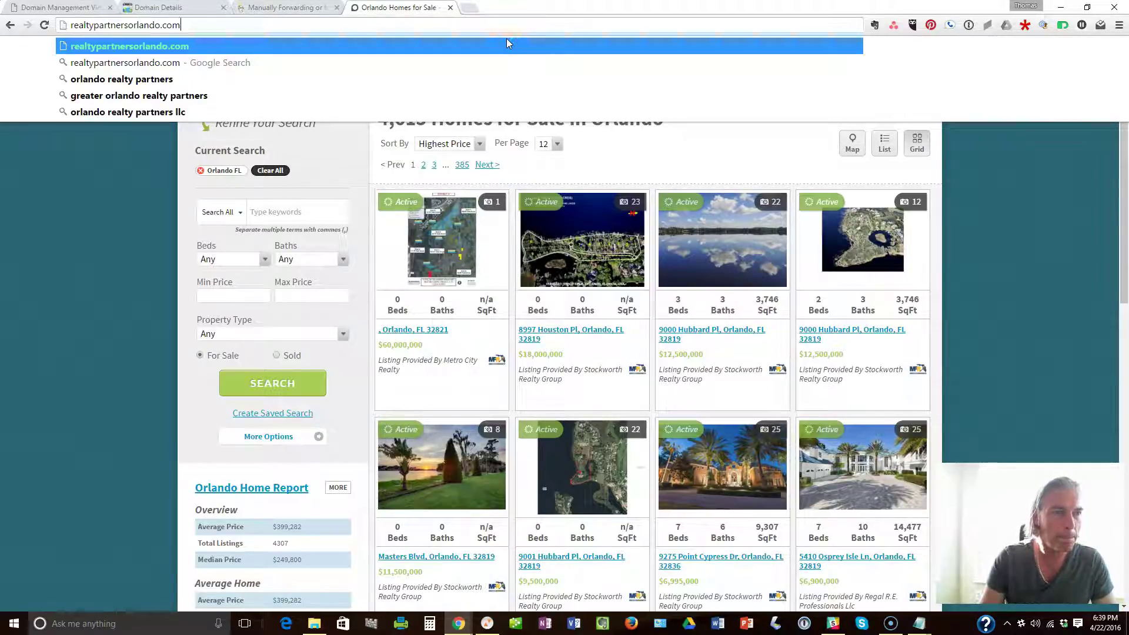
key(Return)
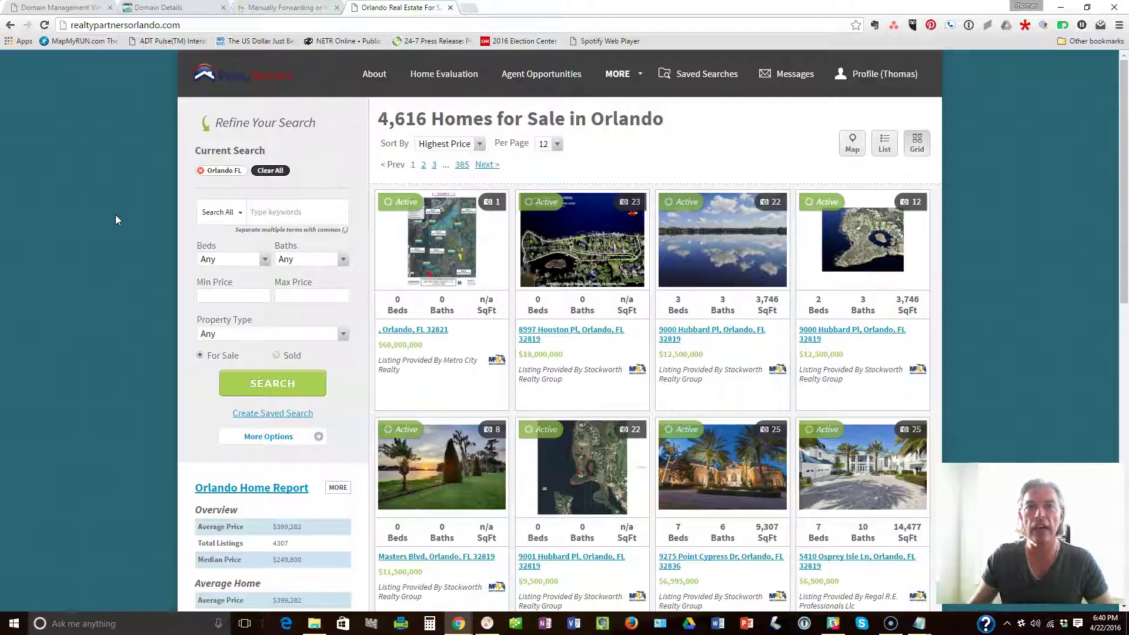
click(435, 223)
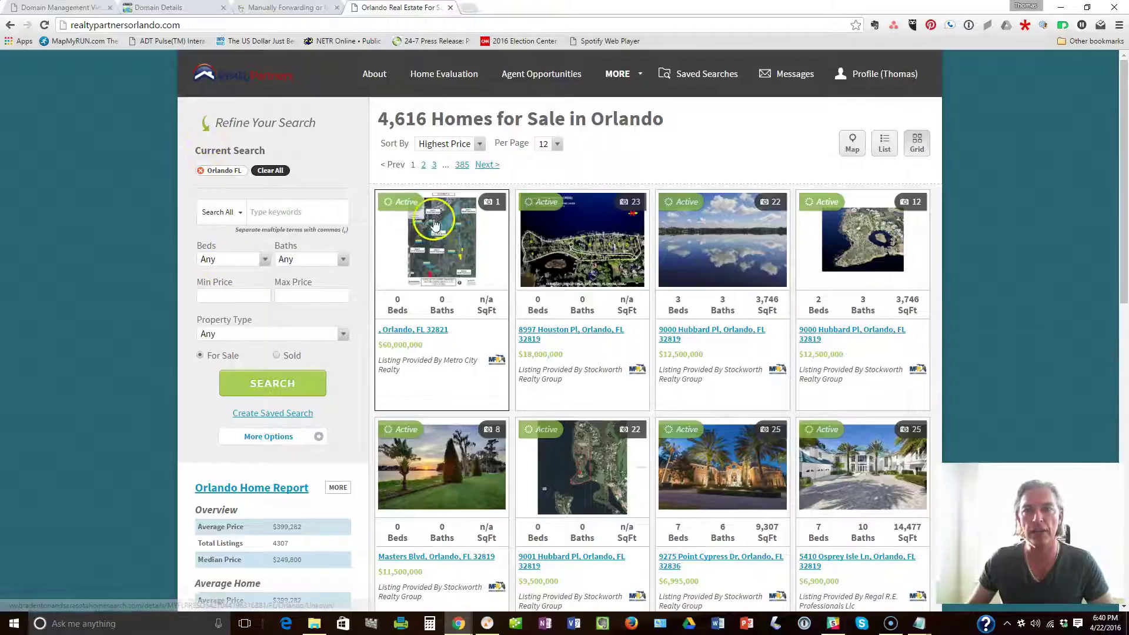